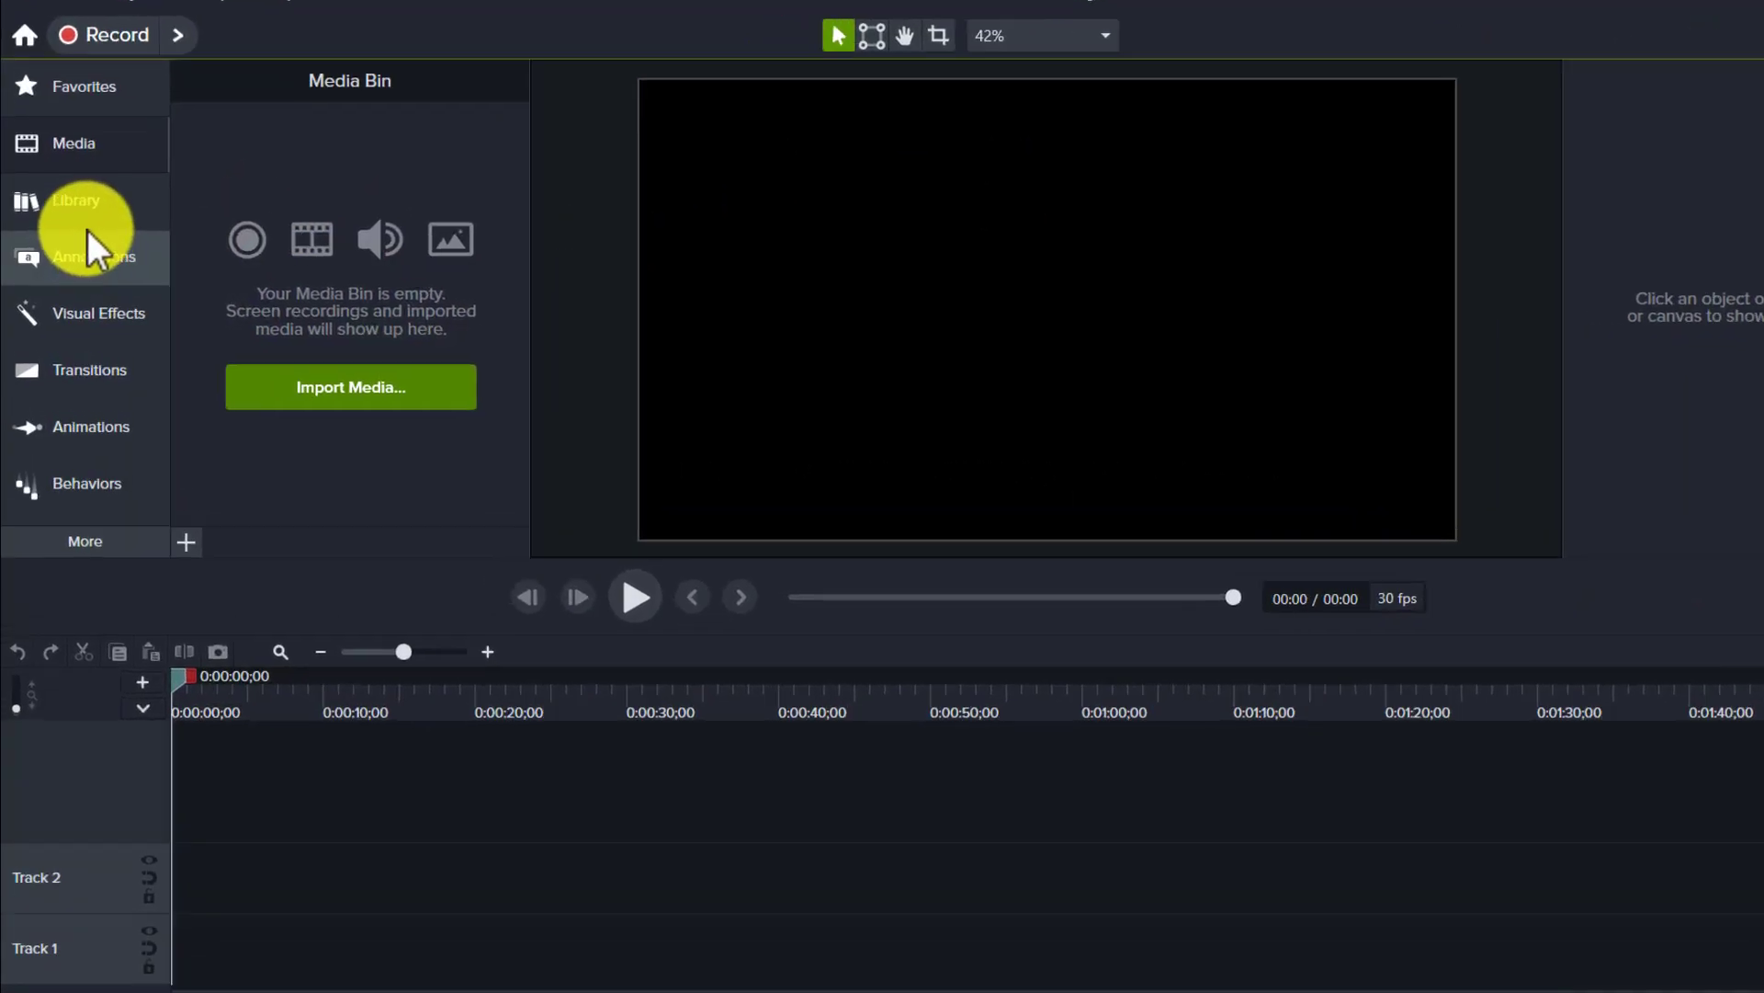
- Open the Library and scroll the Camtasia 2023 folders down to Titles and UI Kit
click(76, 216)
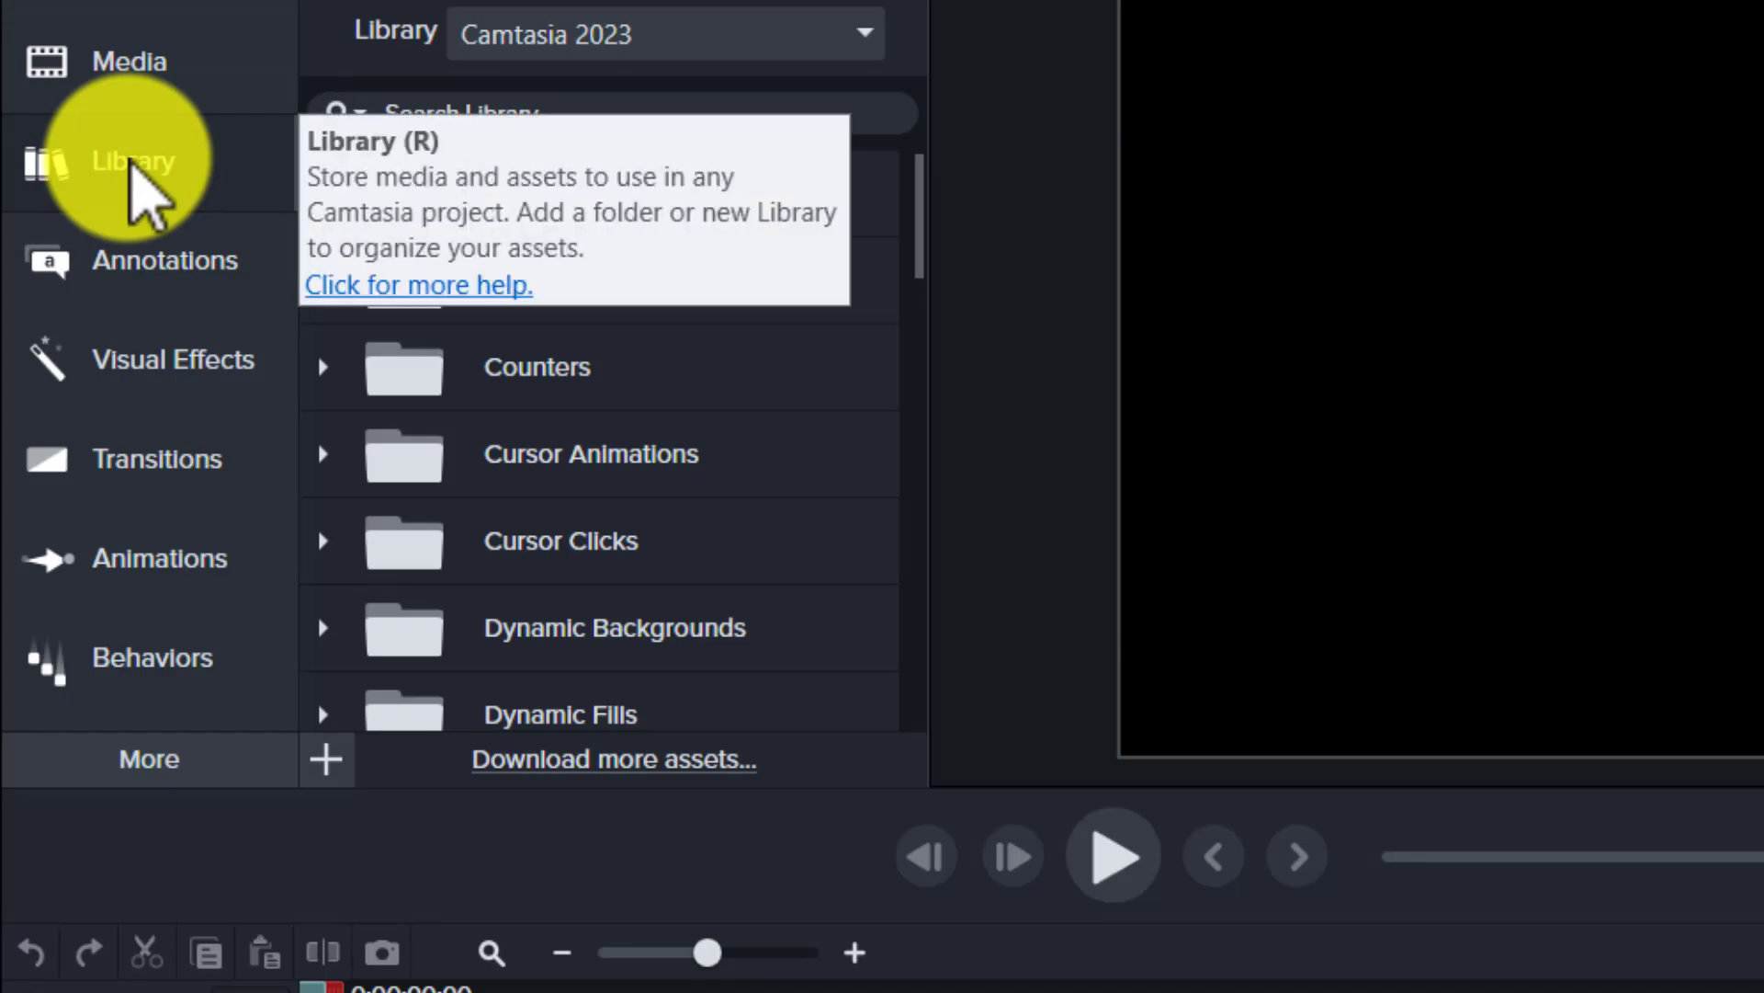
drag(919, 225, 871, 184)
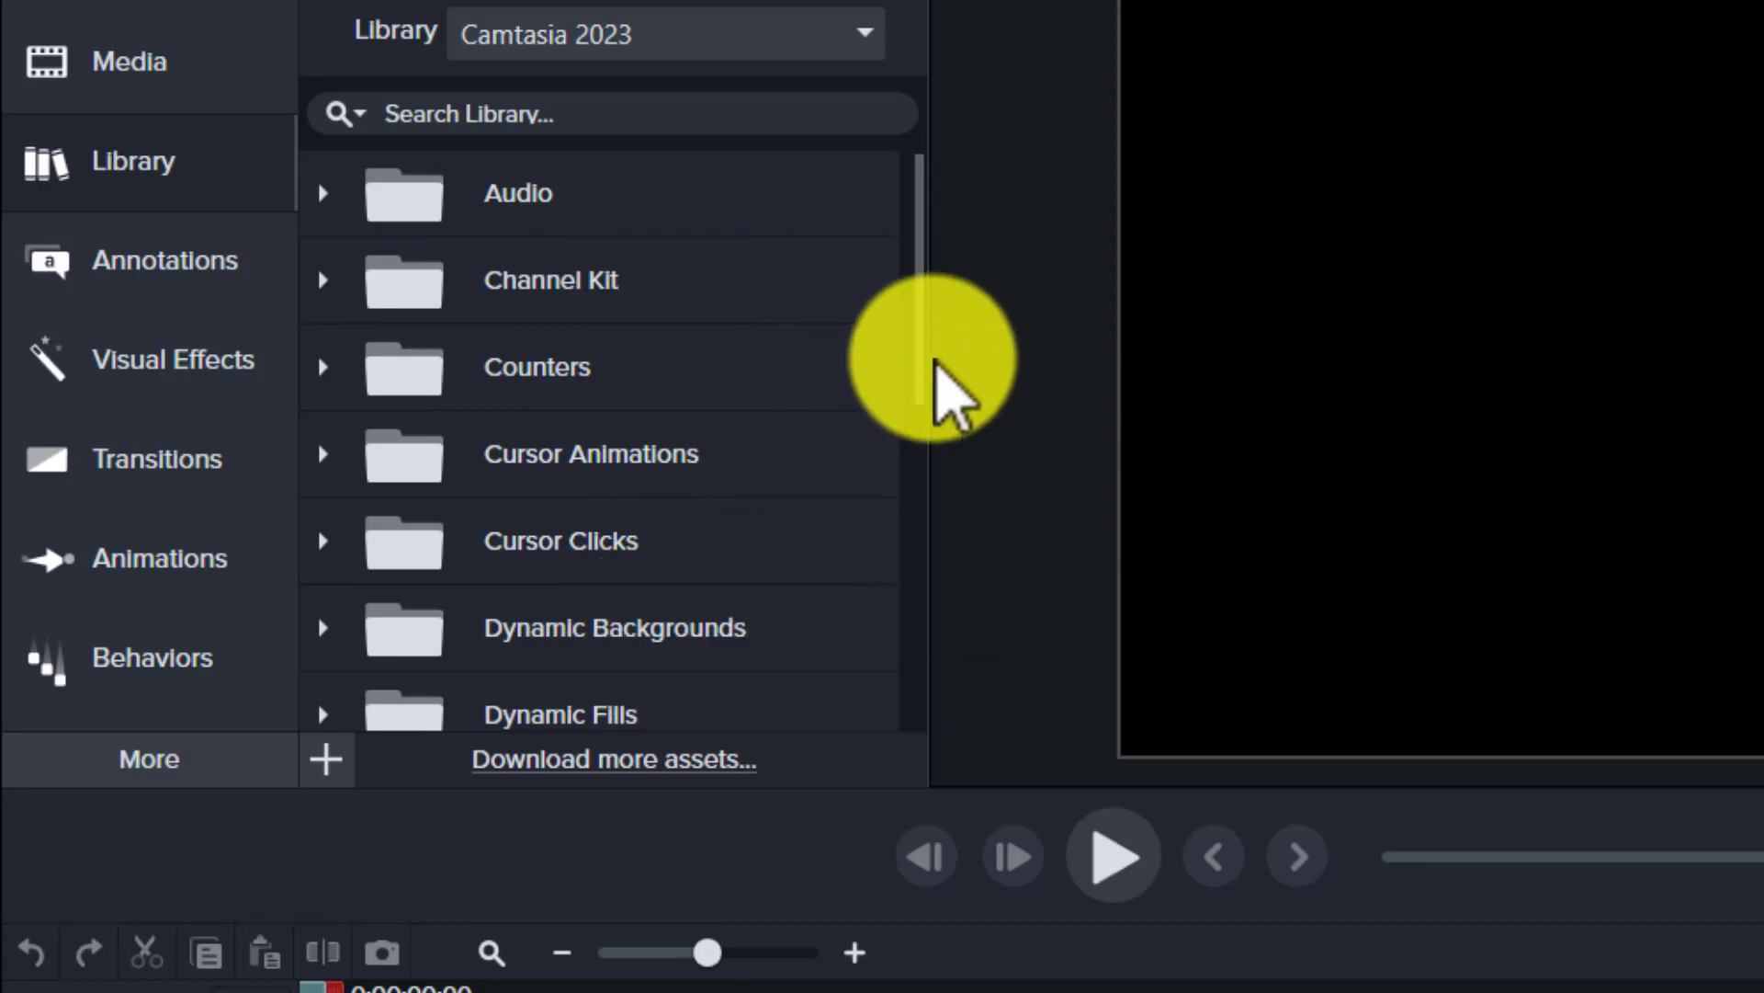
drag(924, 395, 924, 698)
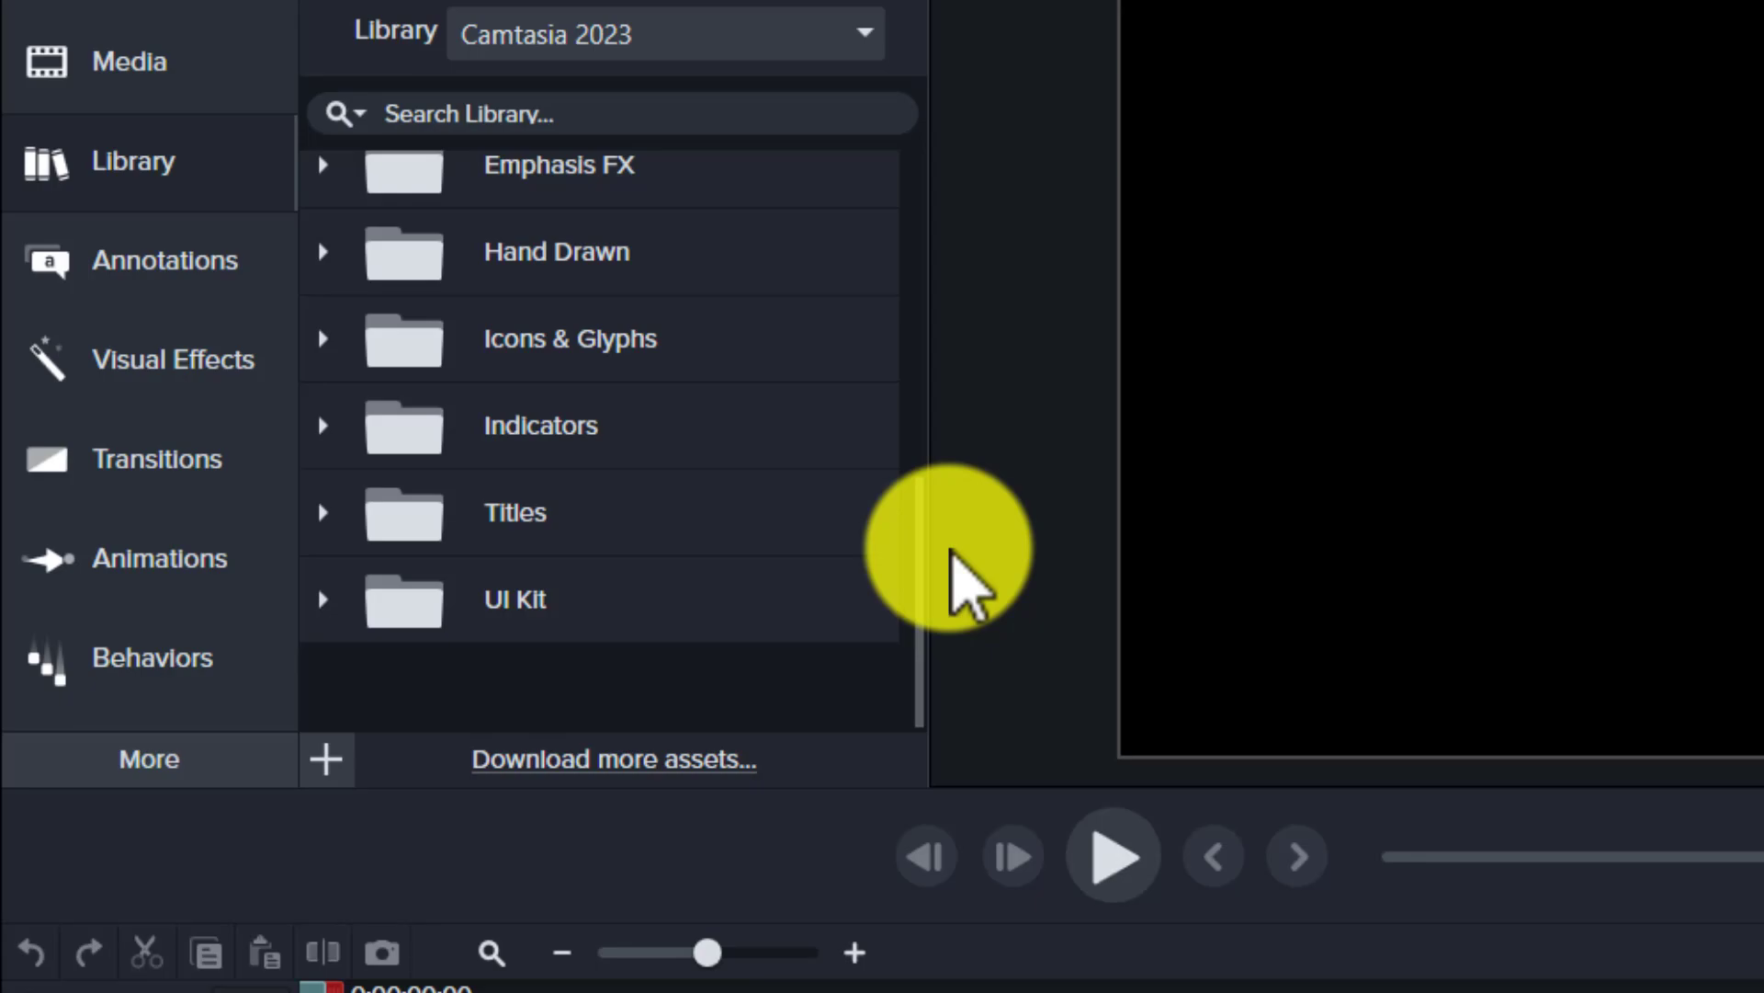
drag(913, 579, 916, 501)
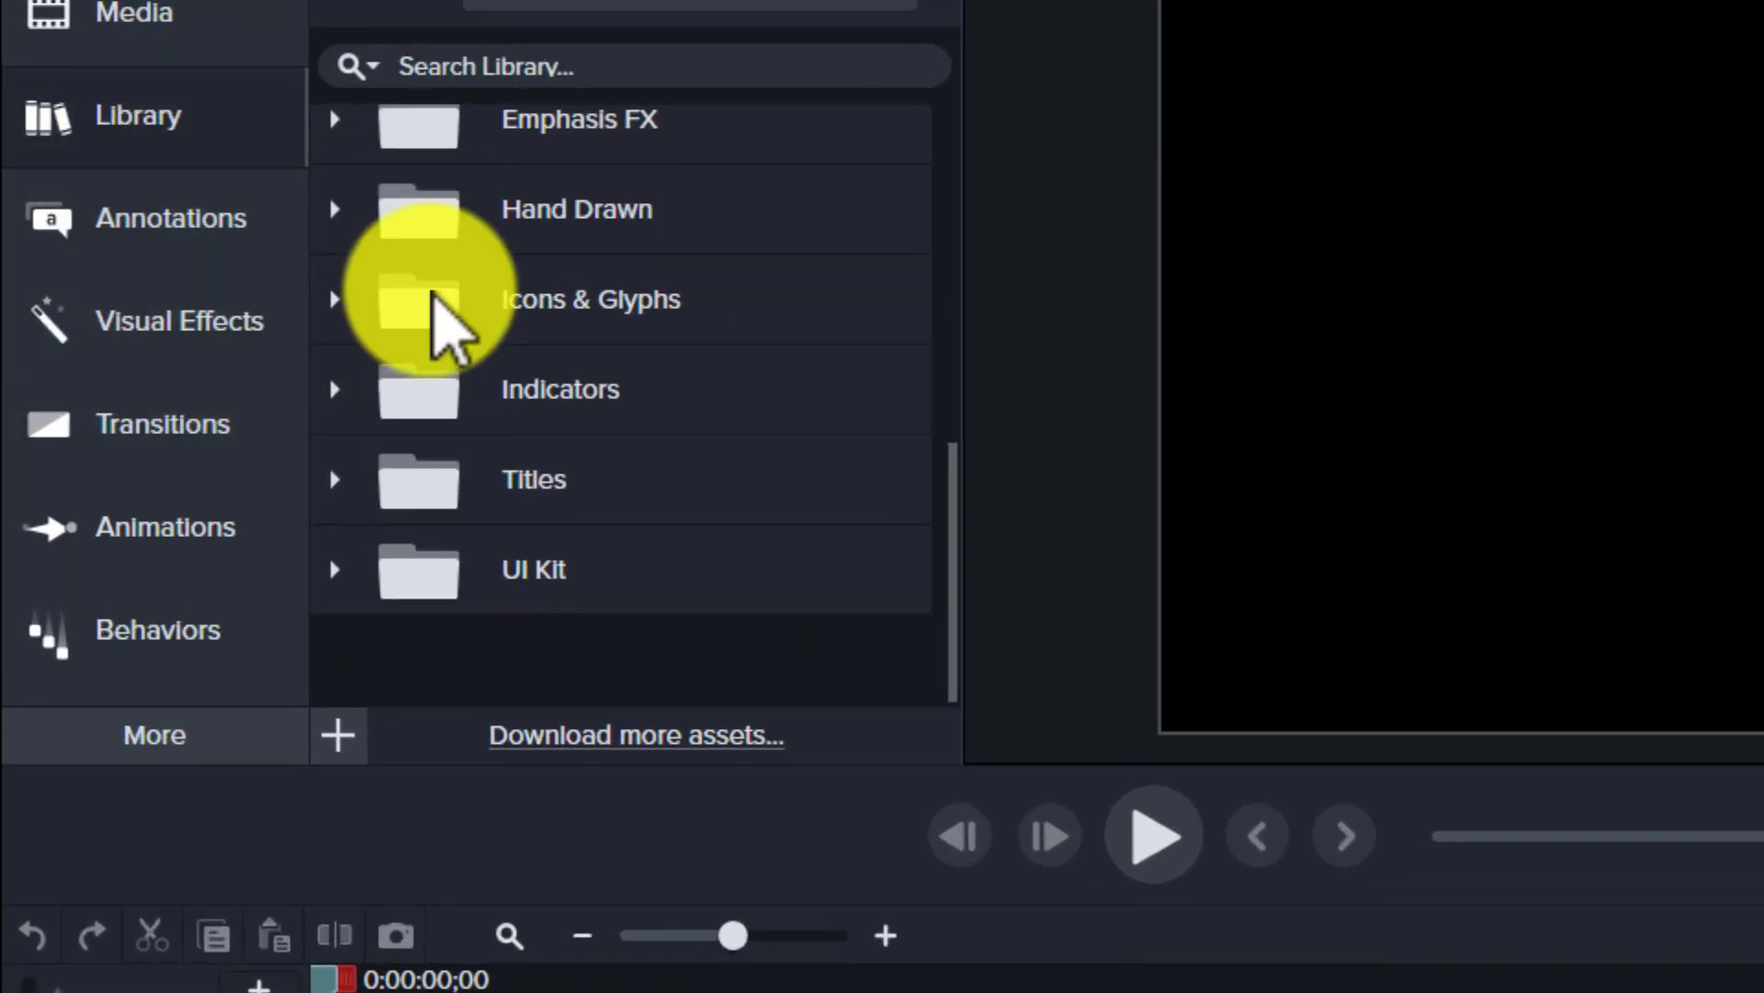
- Expand the Titles folder and place Big Type 1 on Track 2 at time zero
click(570, 474)
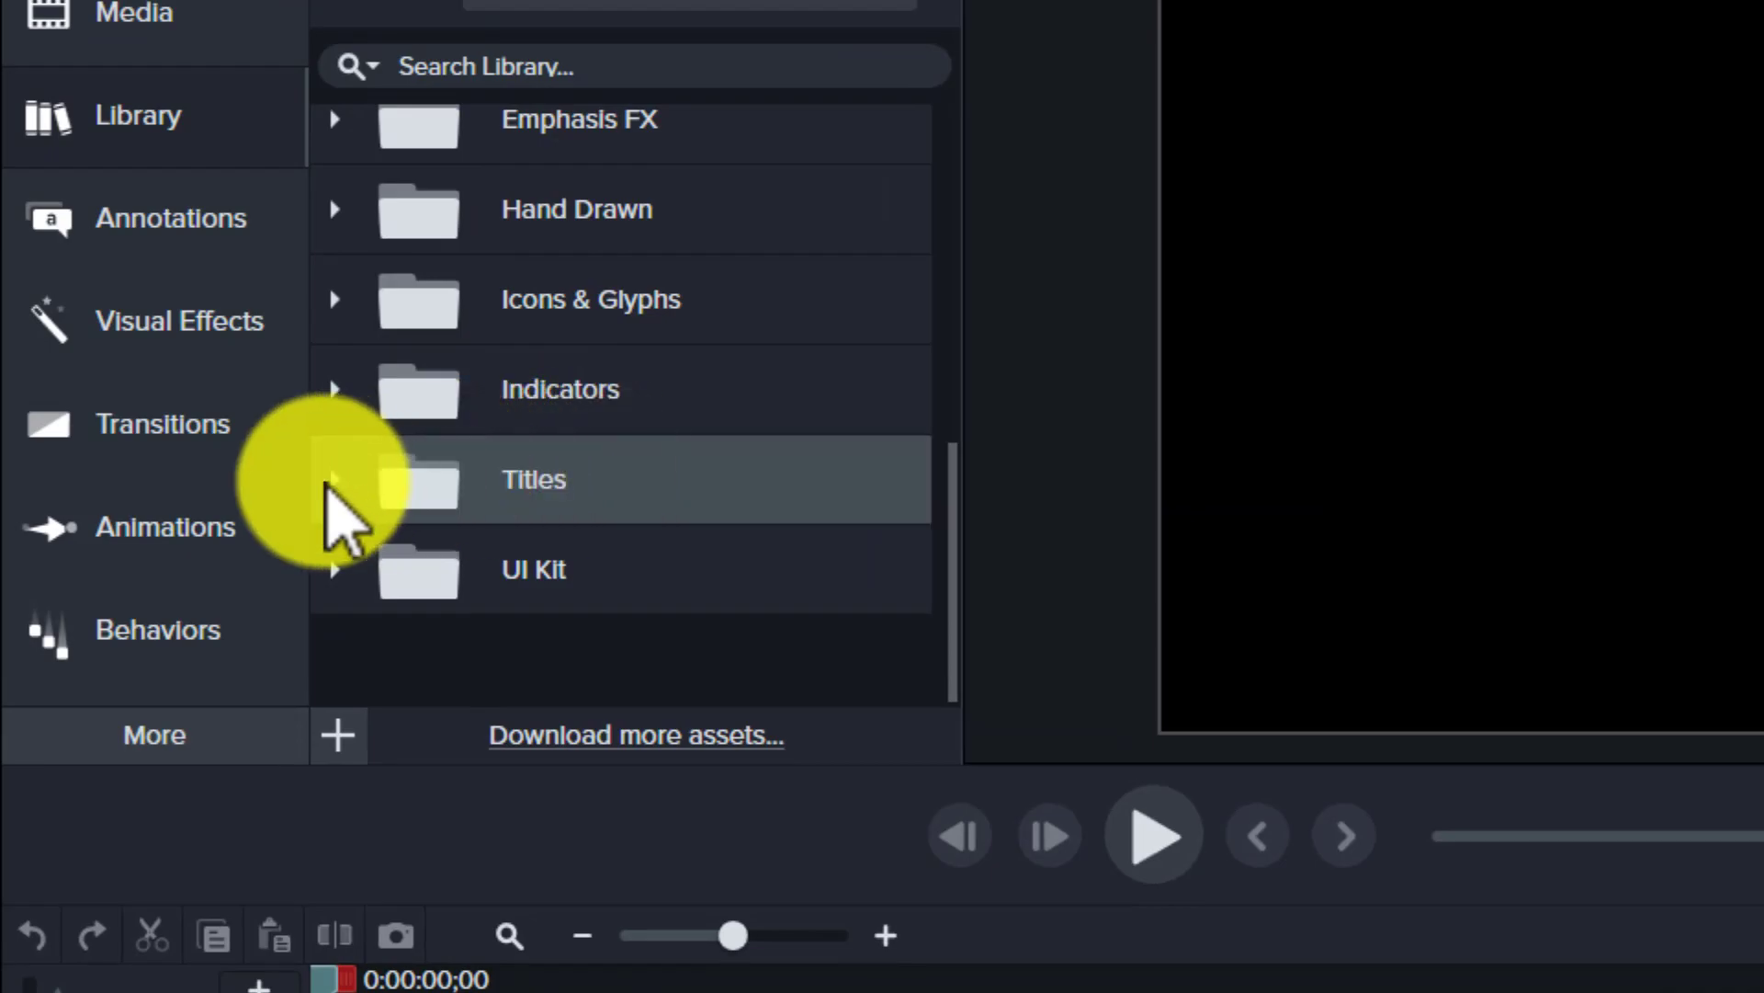
click(332, 480)
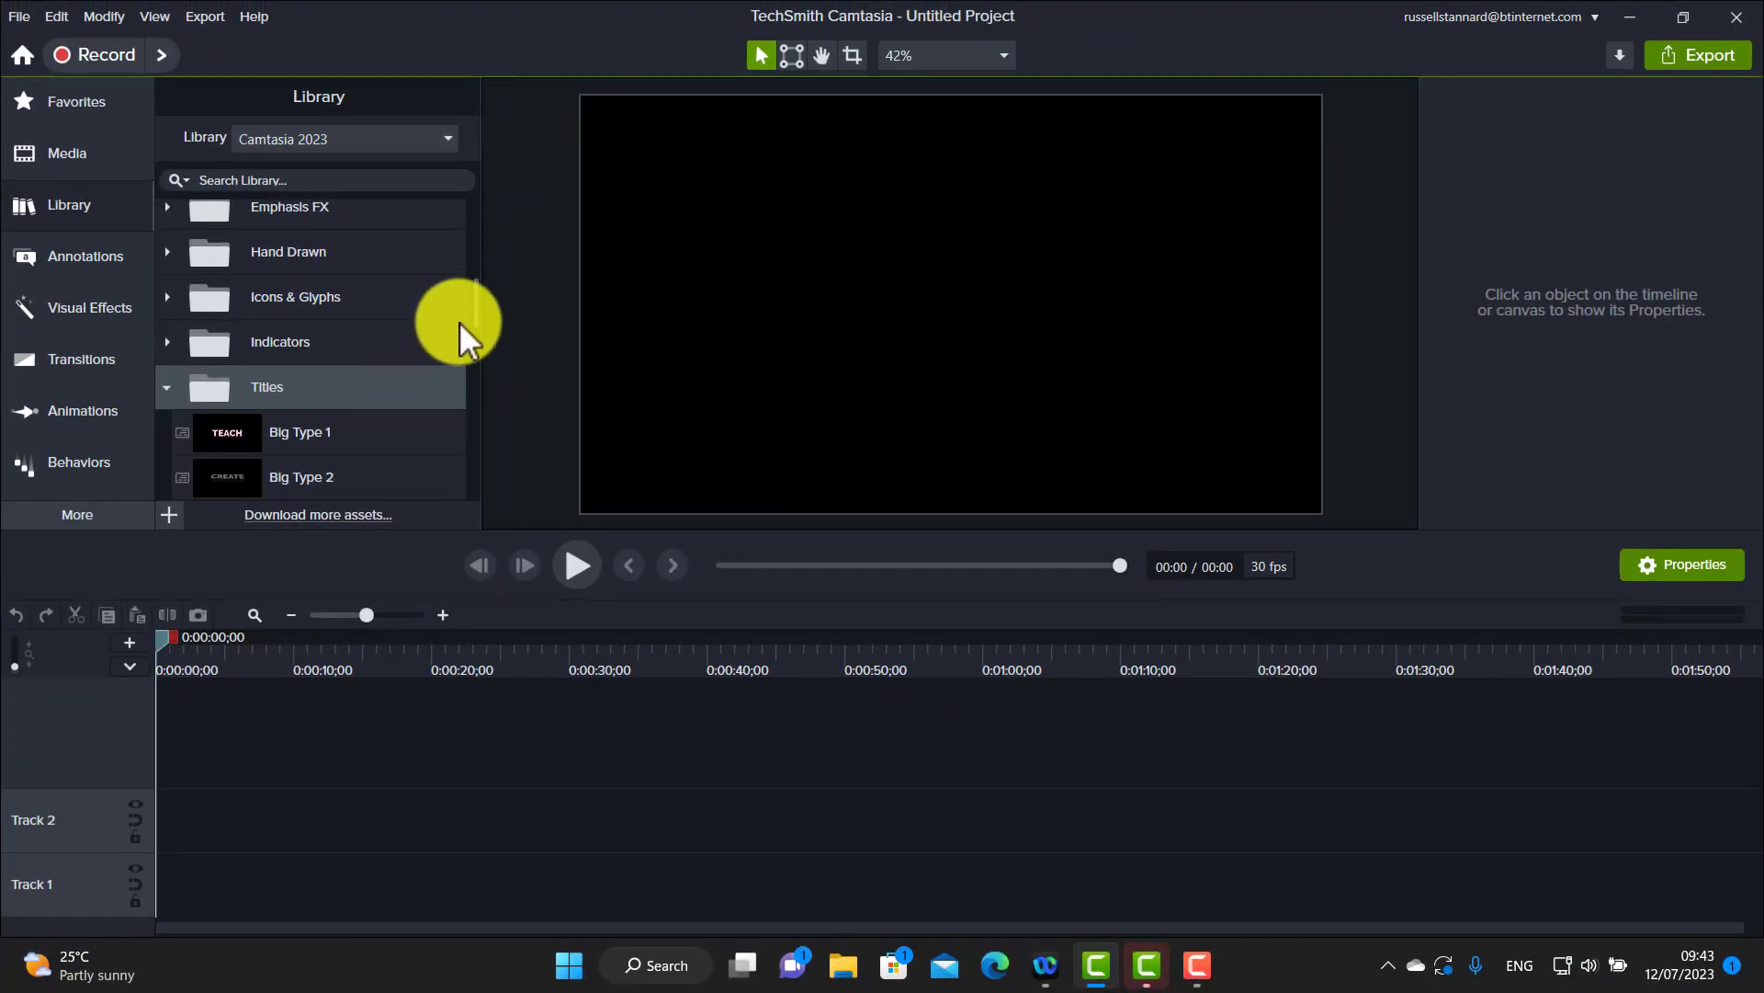
drag(472, 300, 476, 314)
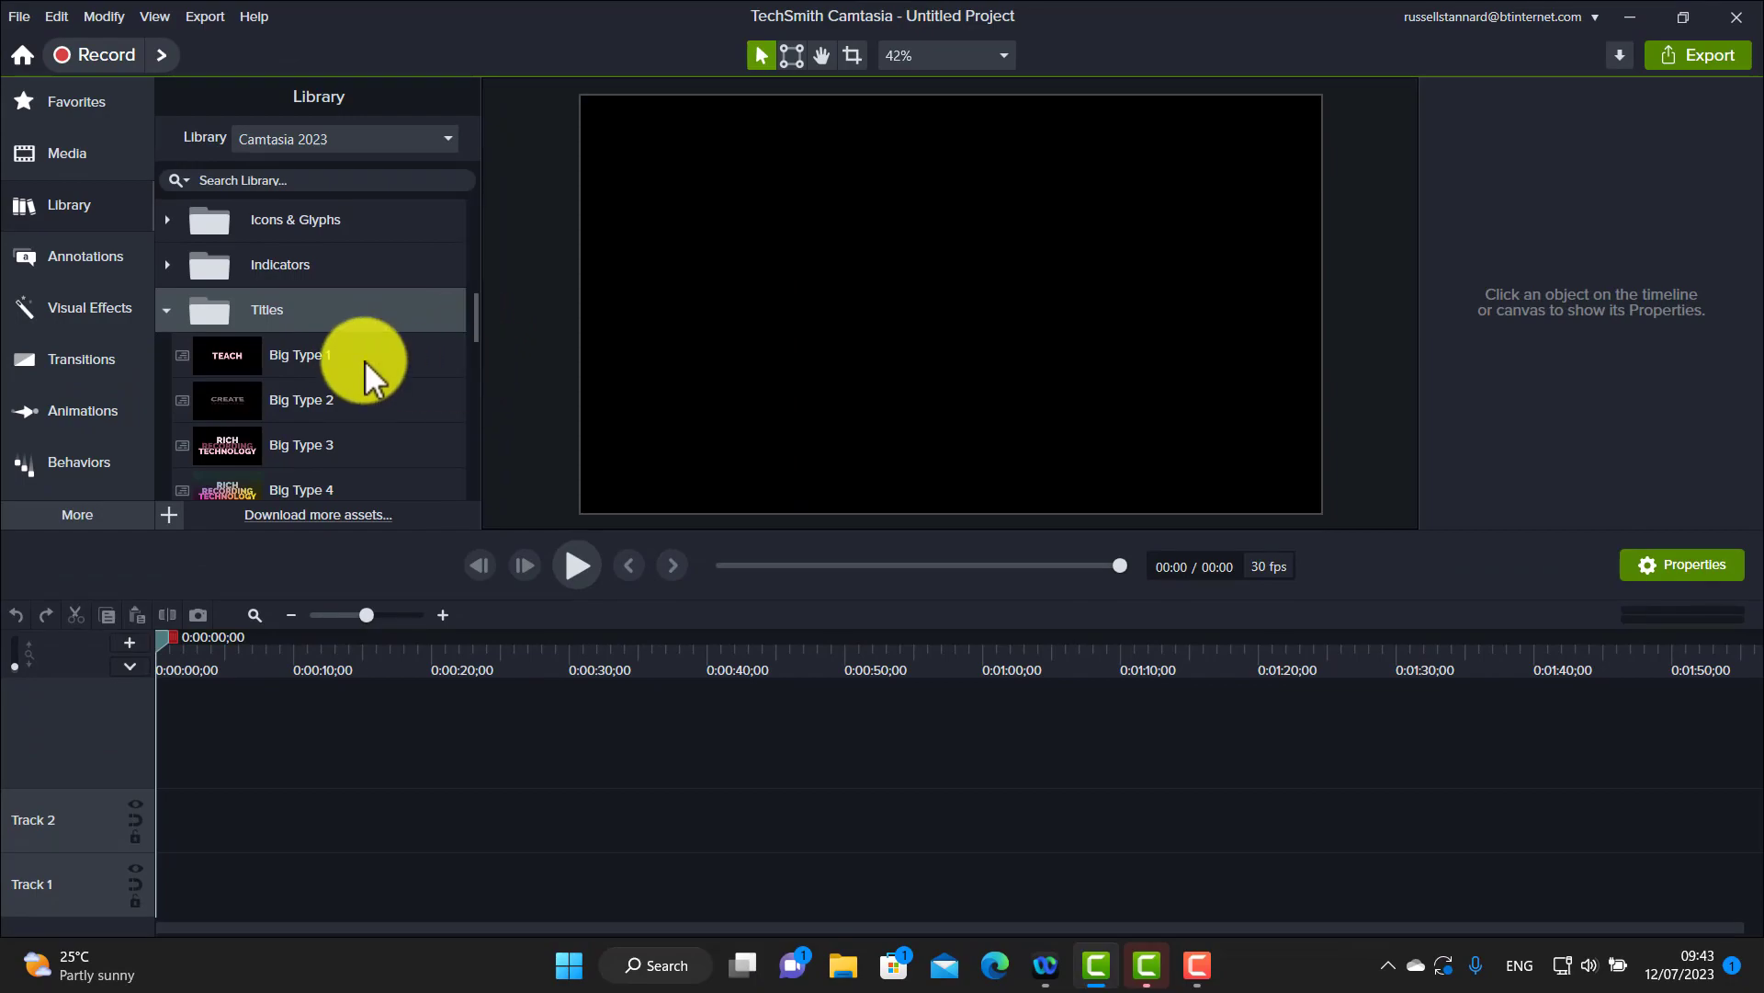
drag(228, 357, 311, 838)
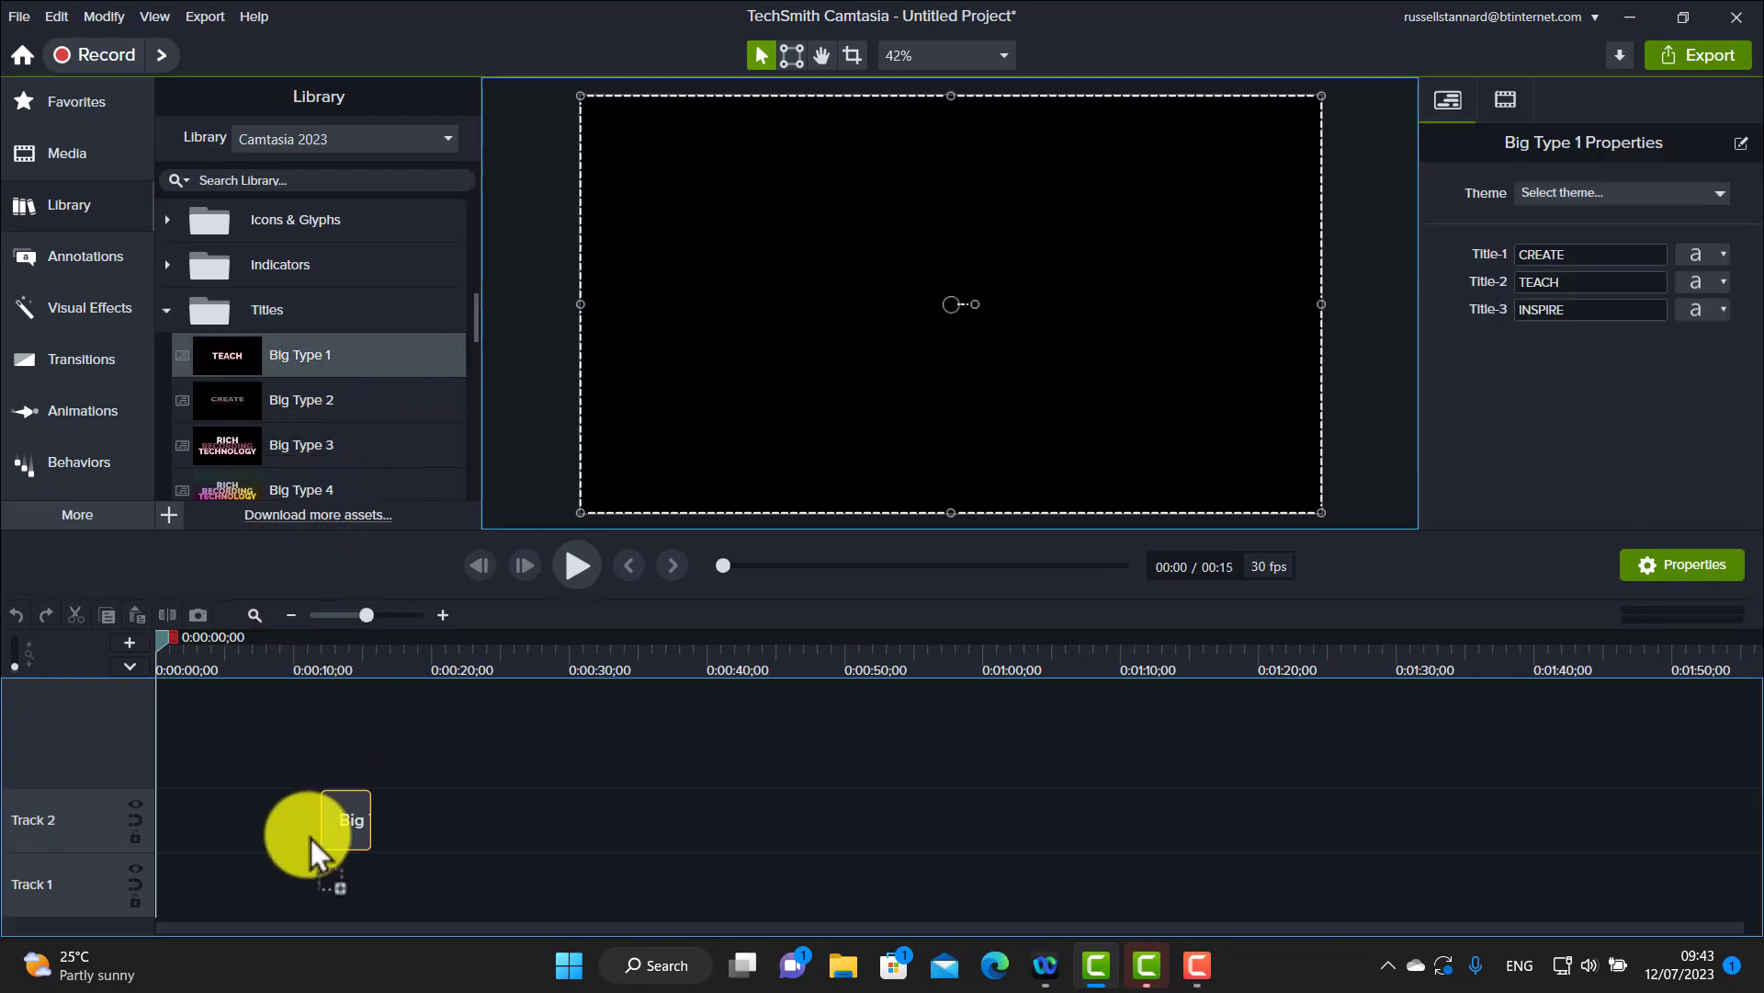
drag(178, 836, 152, 836)
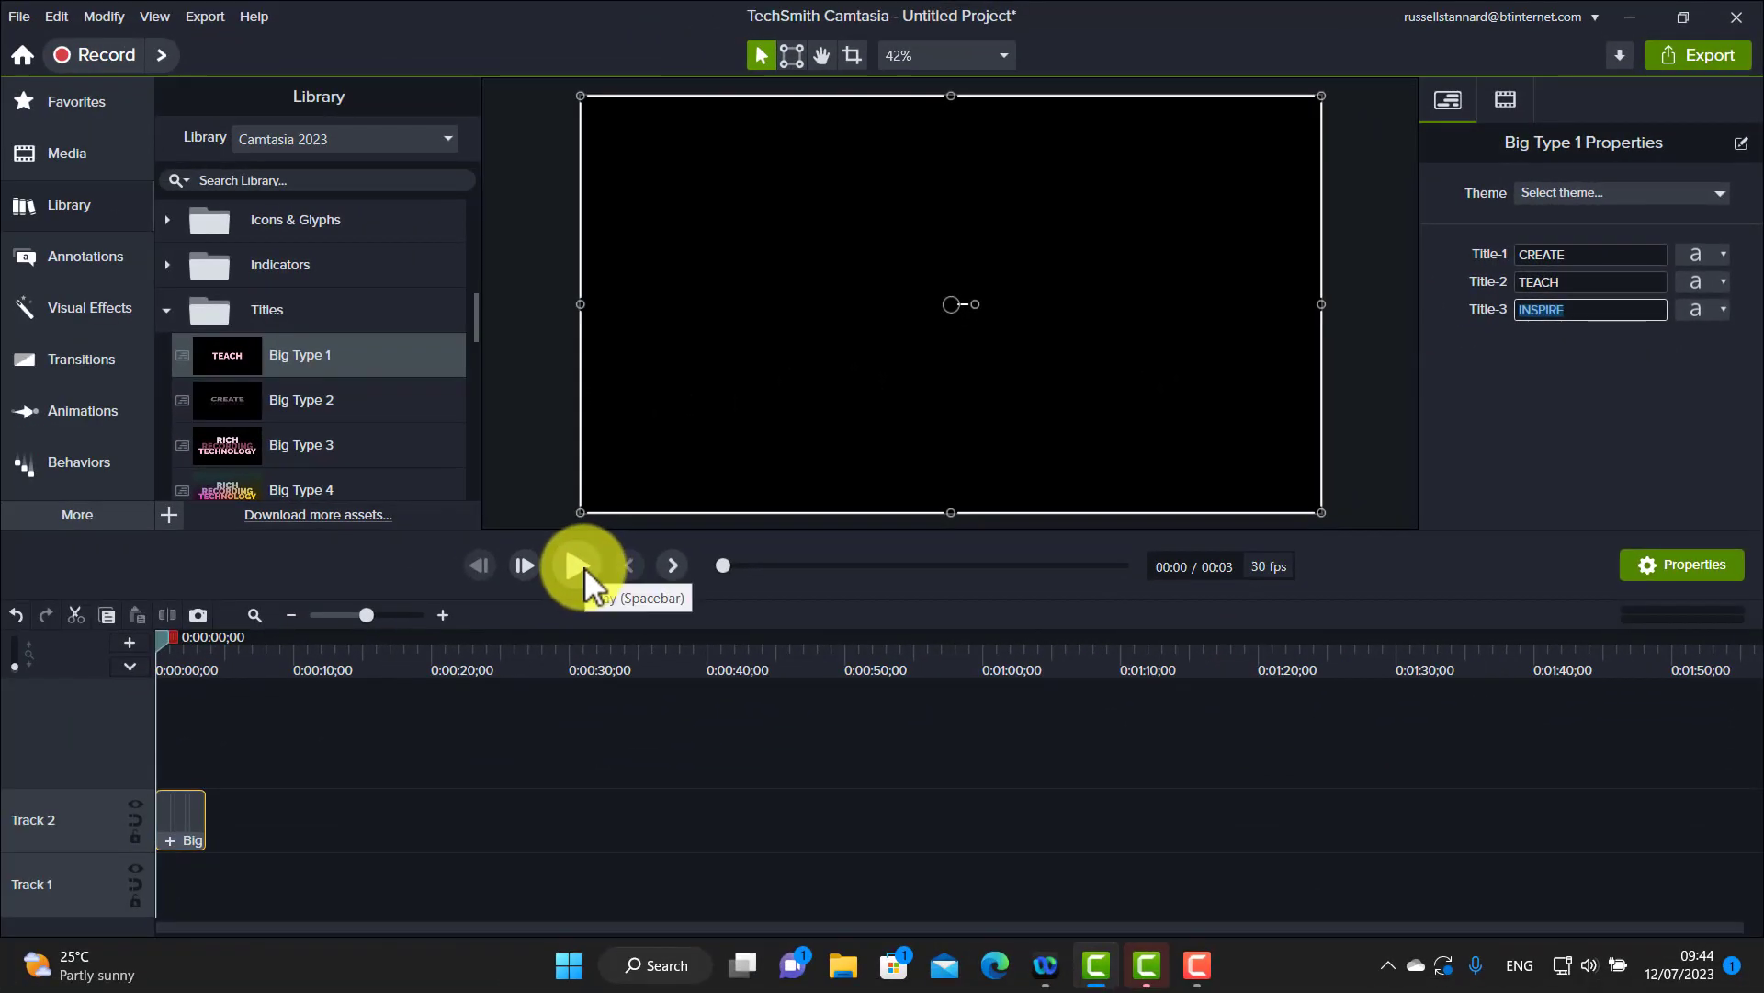
- Preview Big Type 1, then edit its Title-1, Title-2 and Title-3 text to Teacher, Training, Videos
click(583, 566)
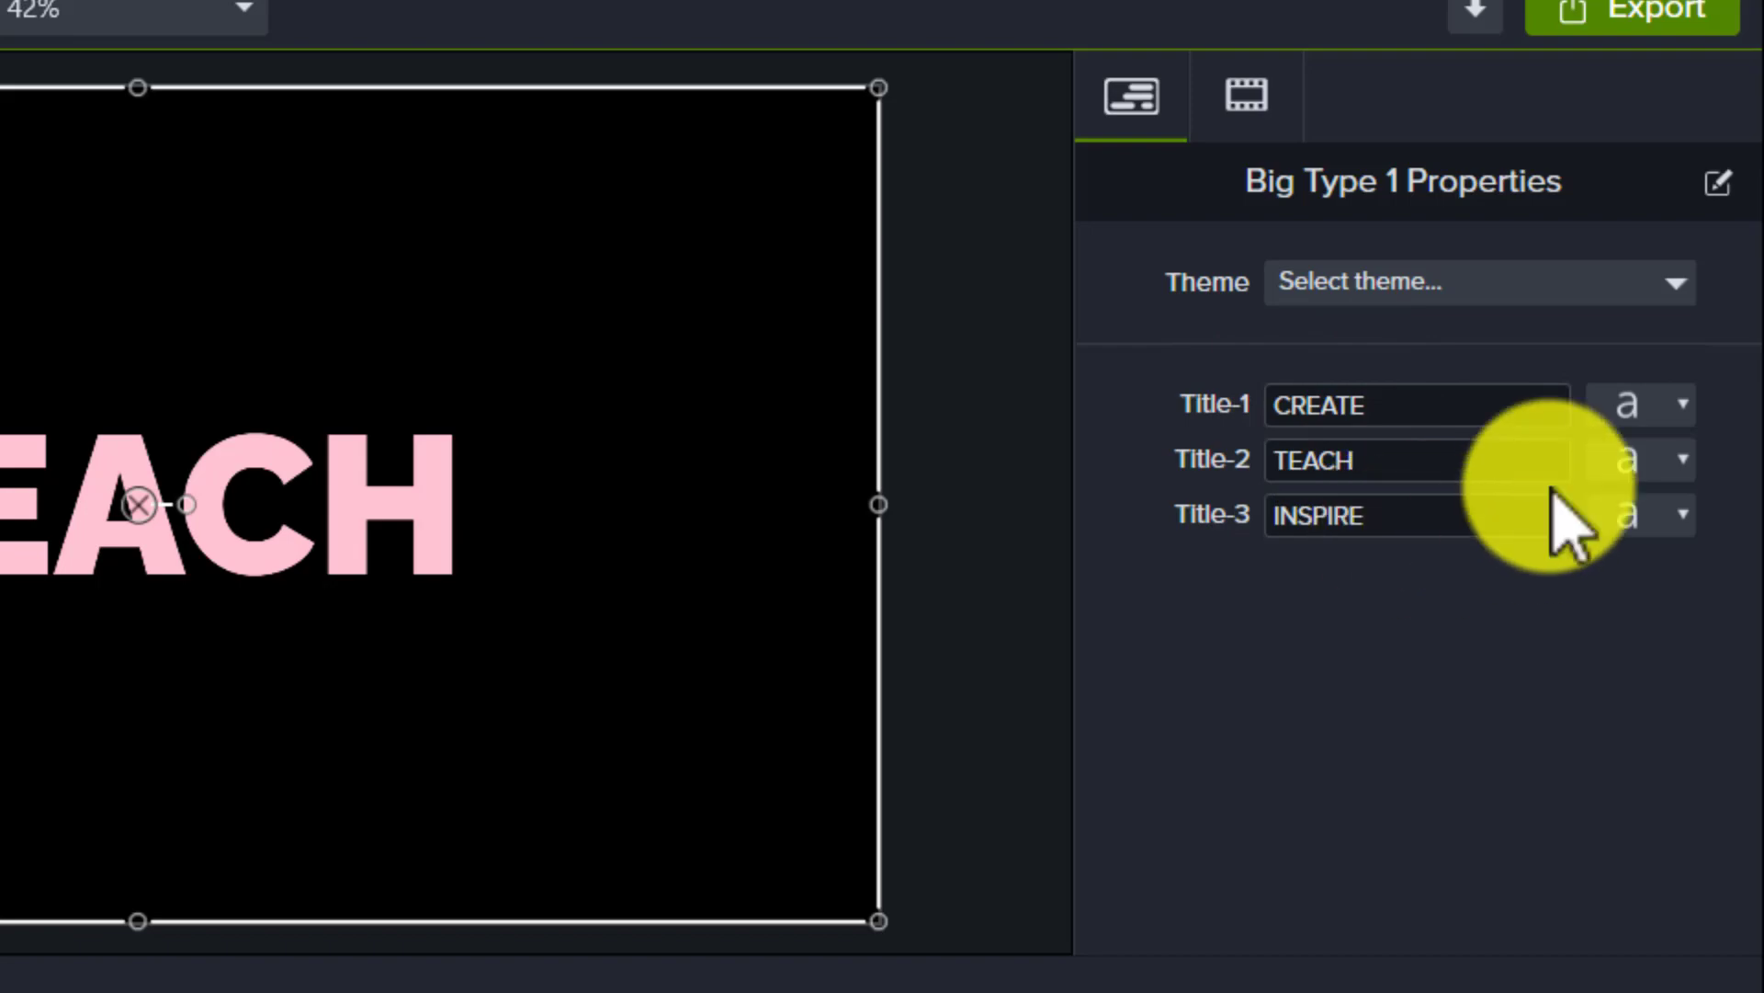
click(1685, 412)
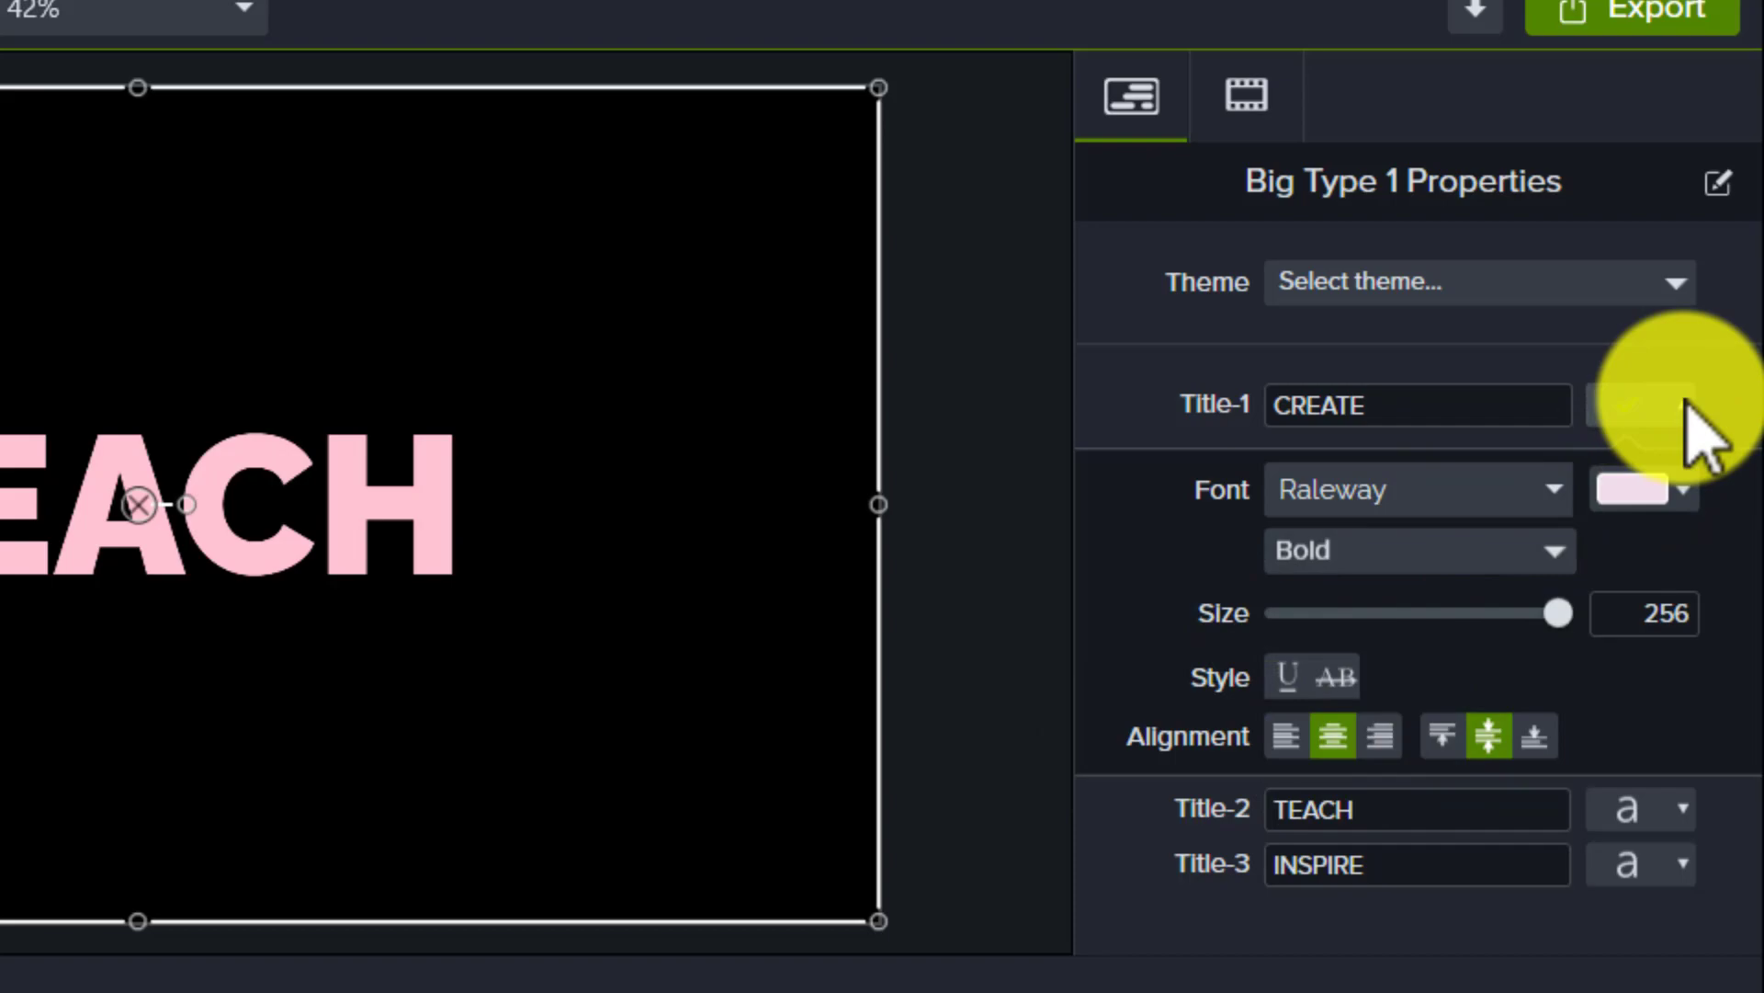
click(1688, 404)
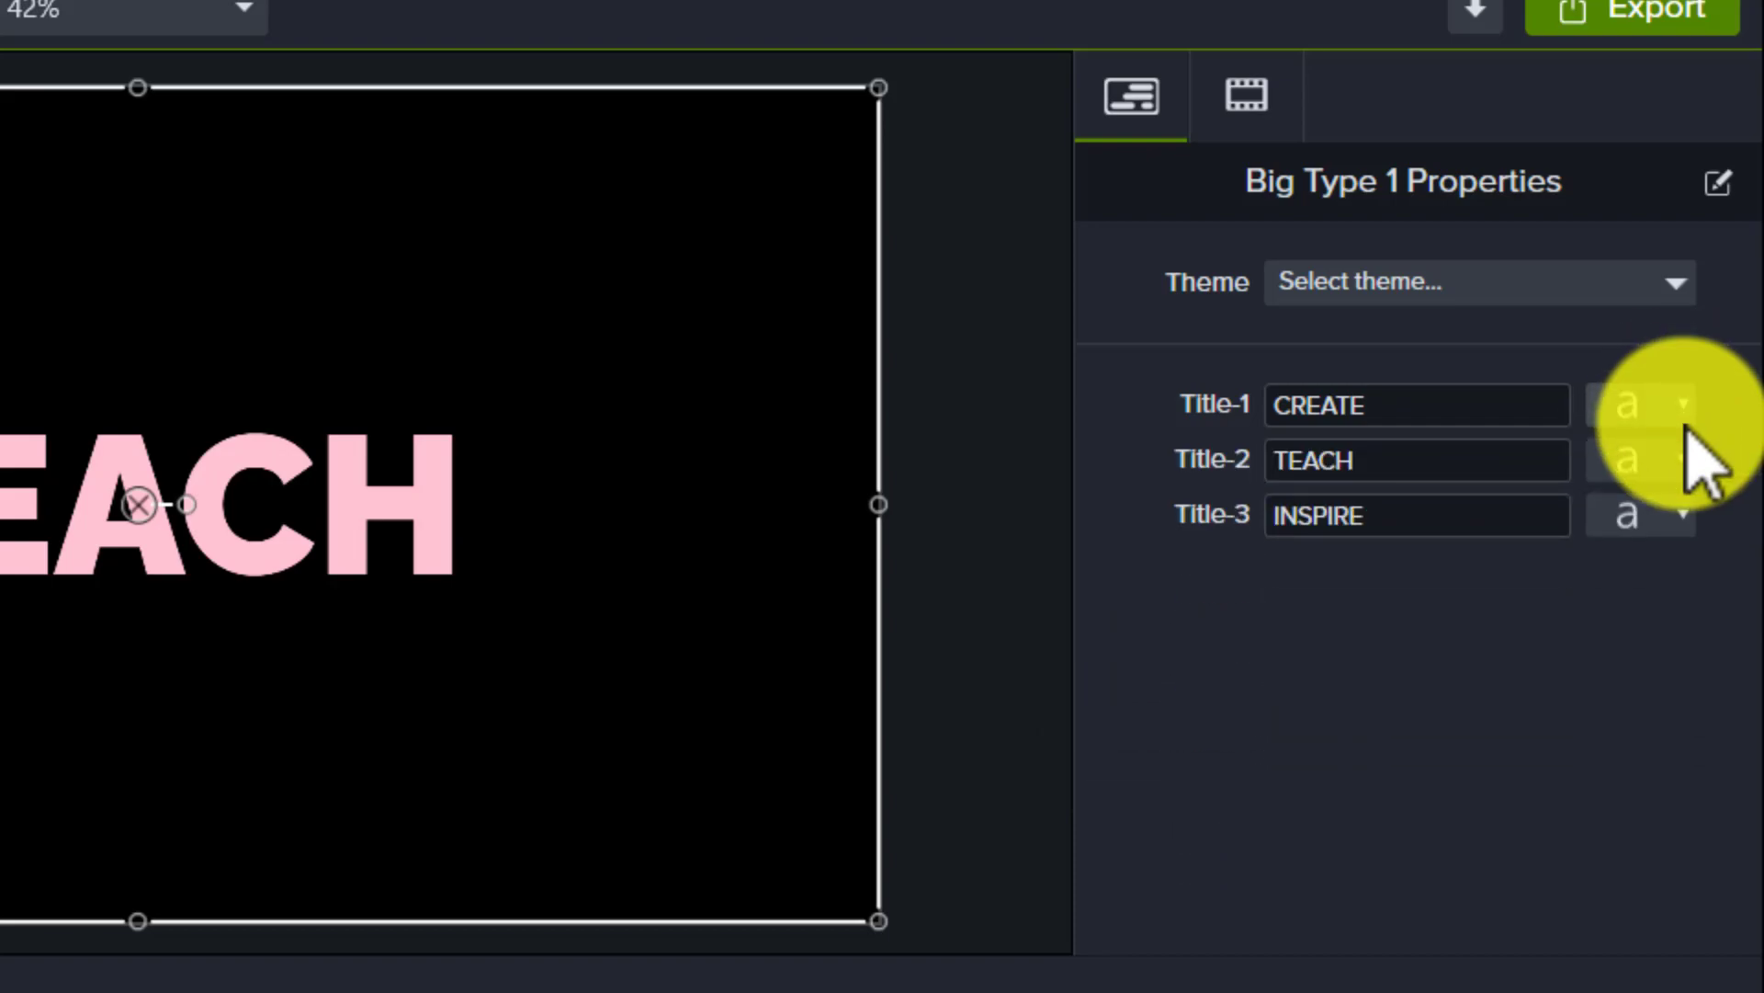
click(1695, 467)
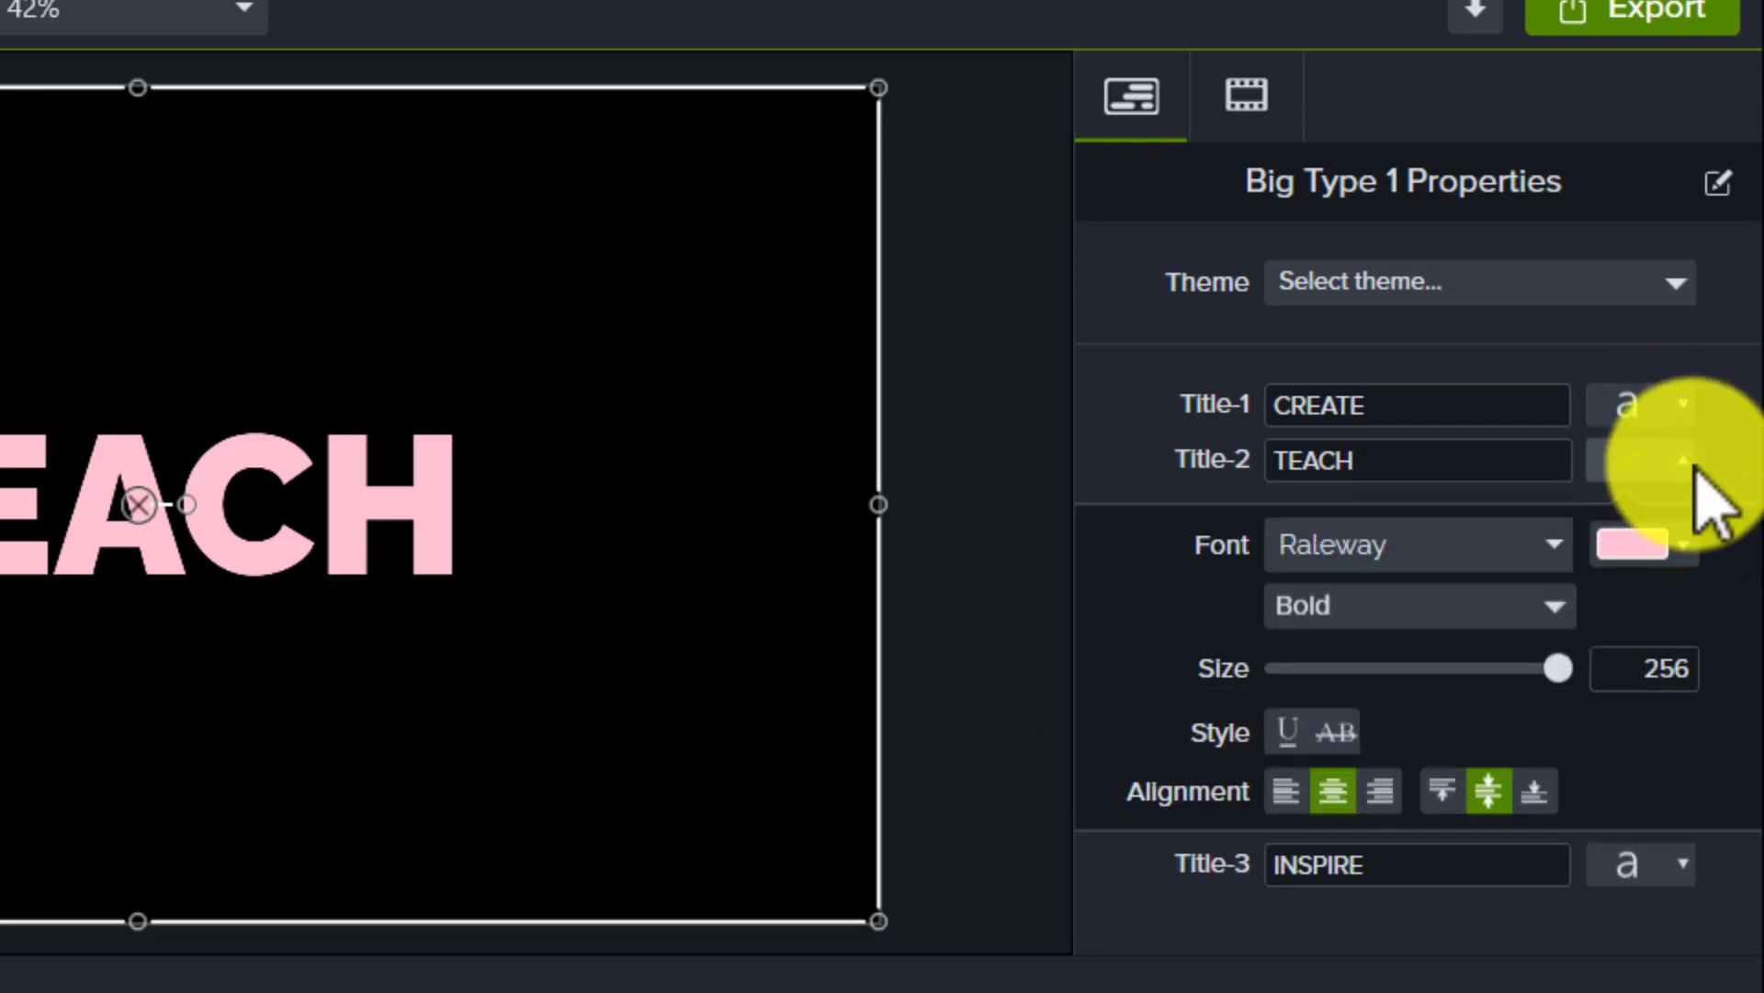
click(1696, 464)
click(1684, 519)
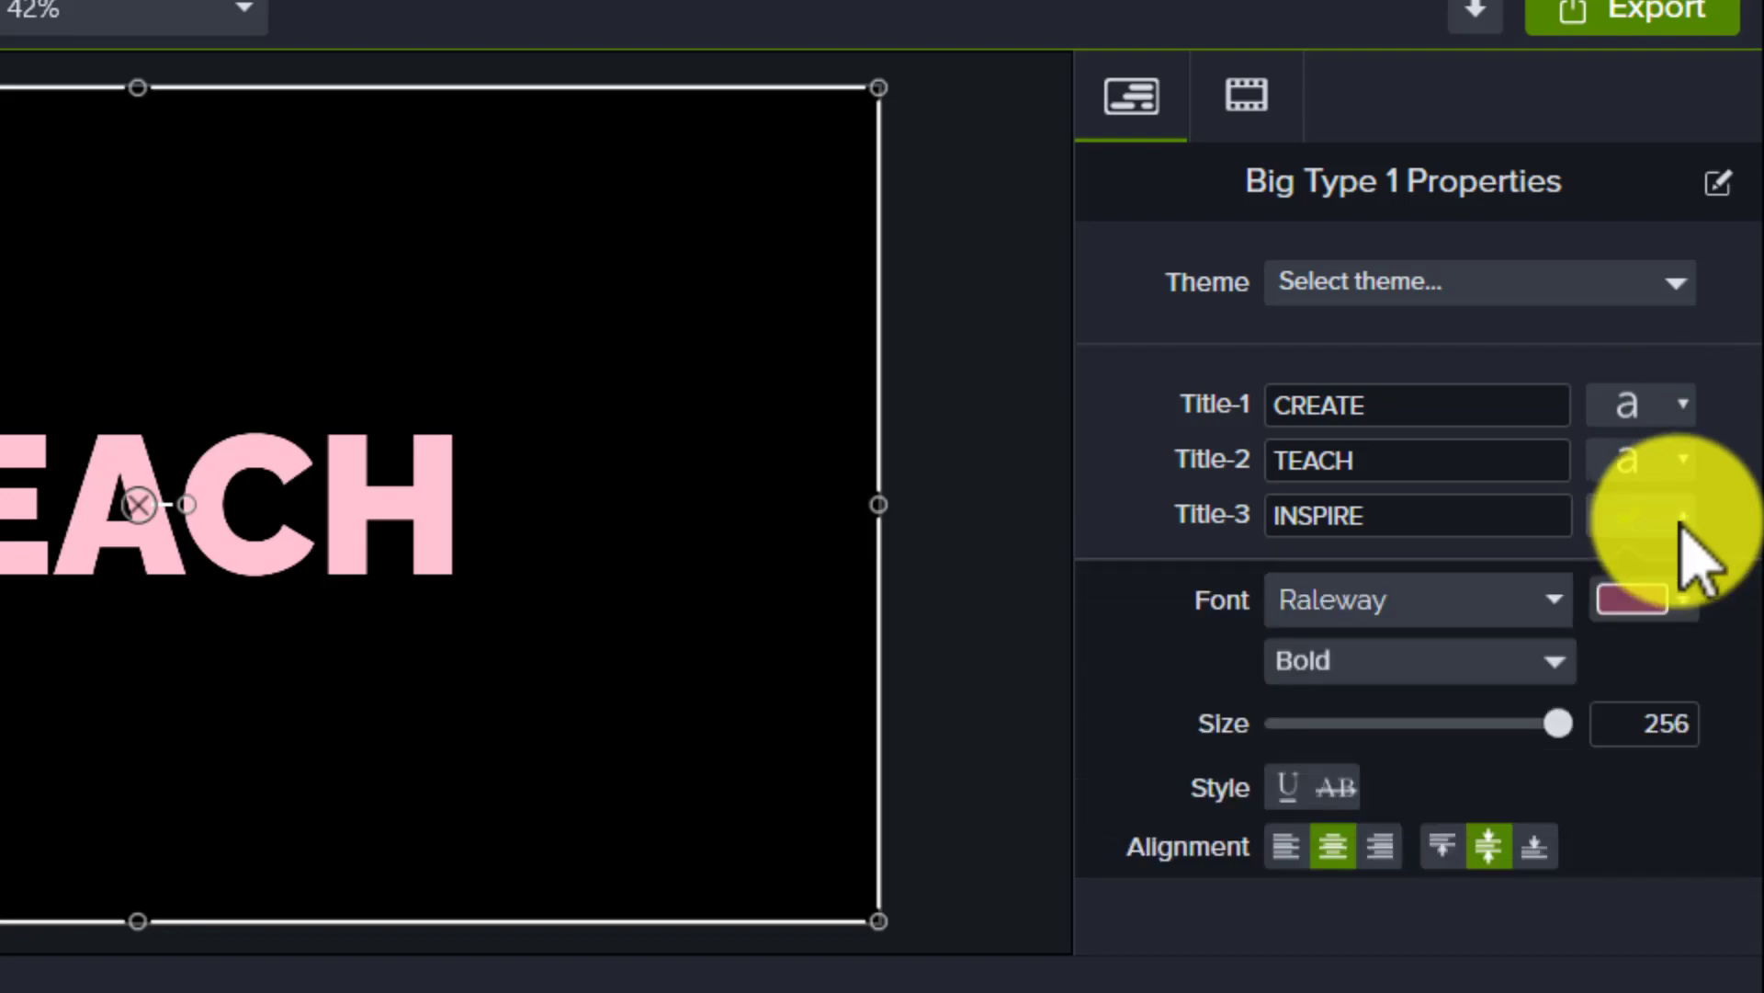
click(1685, 516)
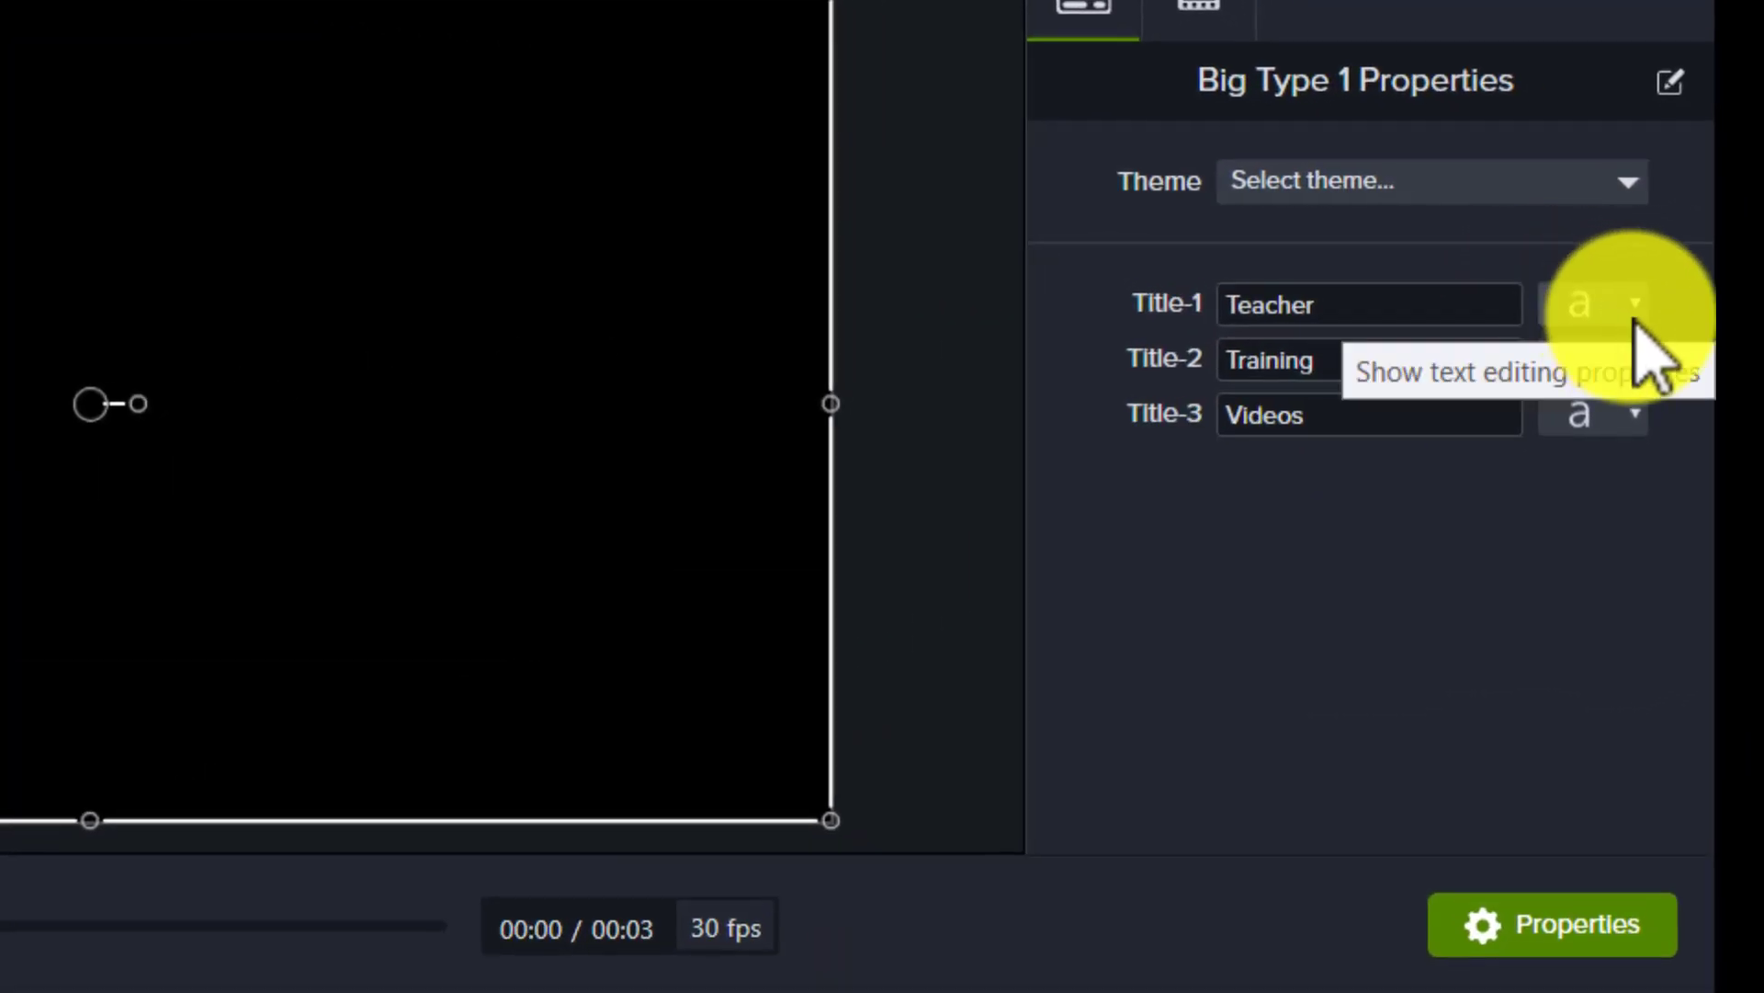
- Inspect the font colour of the Teacher, Training and Videos lines, then play the title
click(1724, 255)
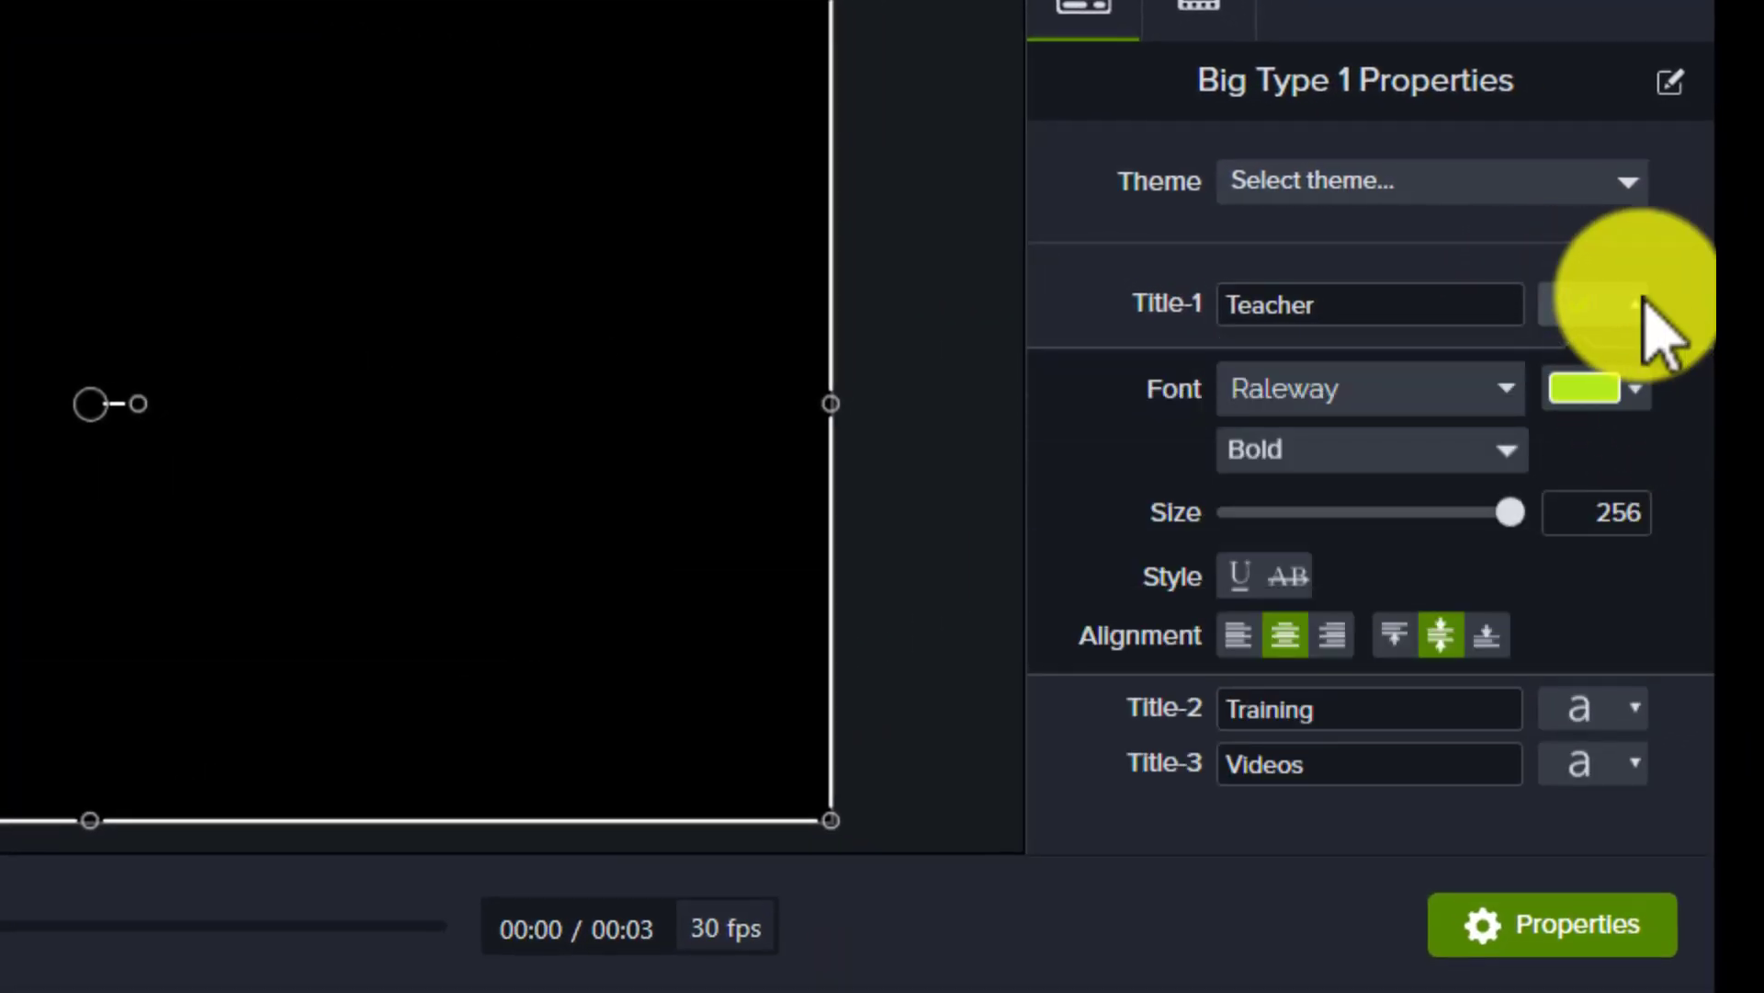
click(1640, 303)
click(1637, 360)
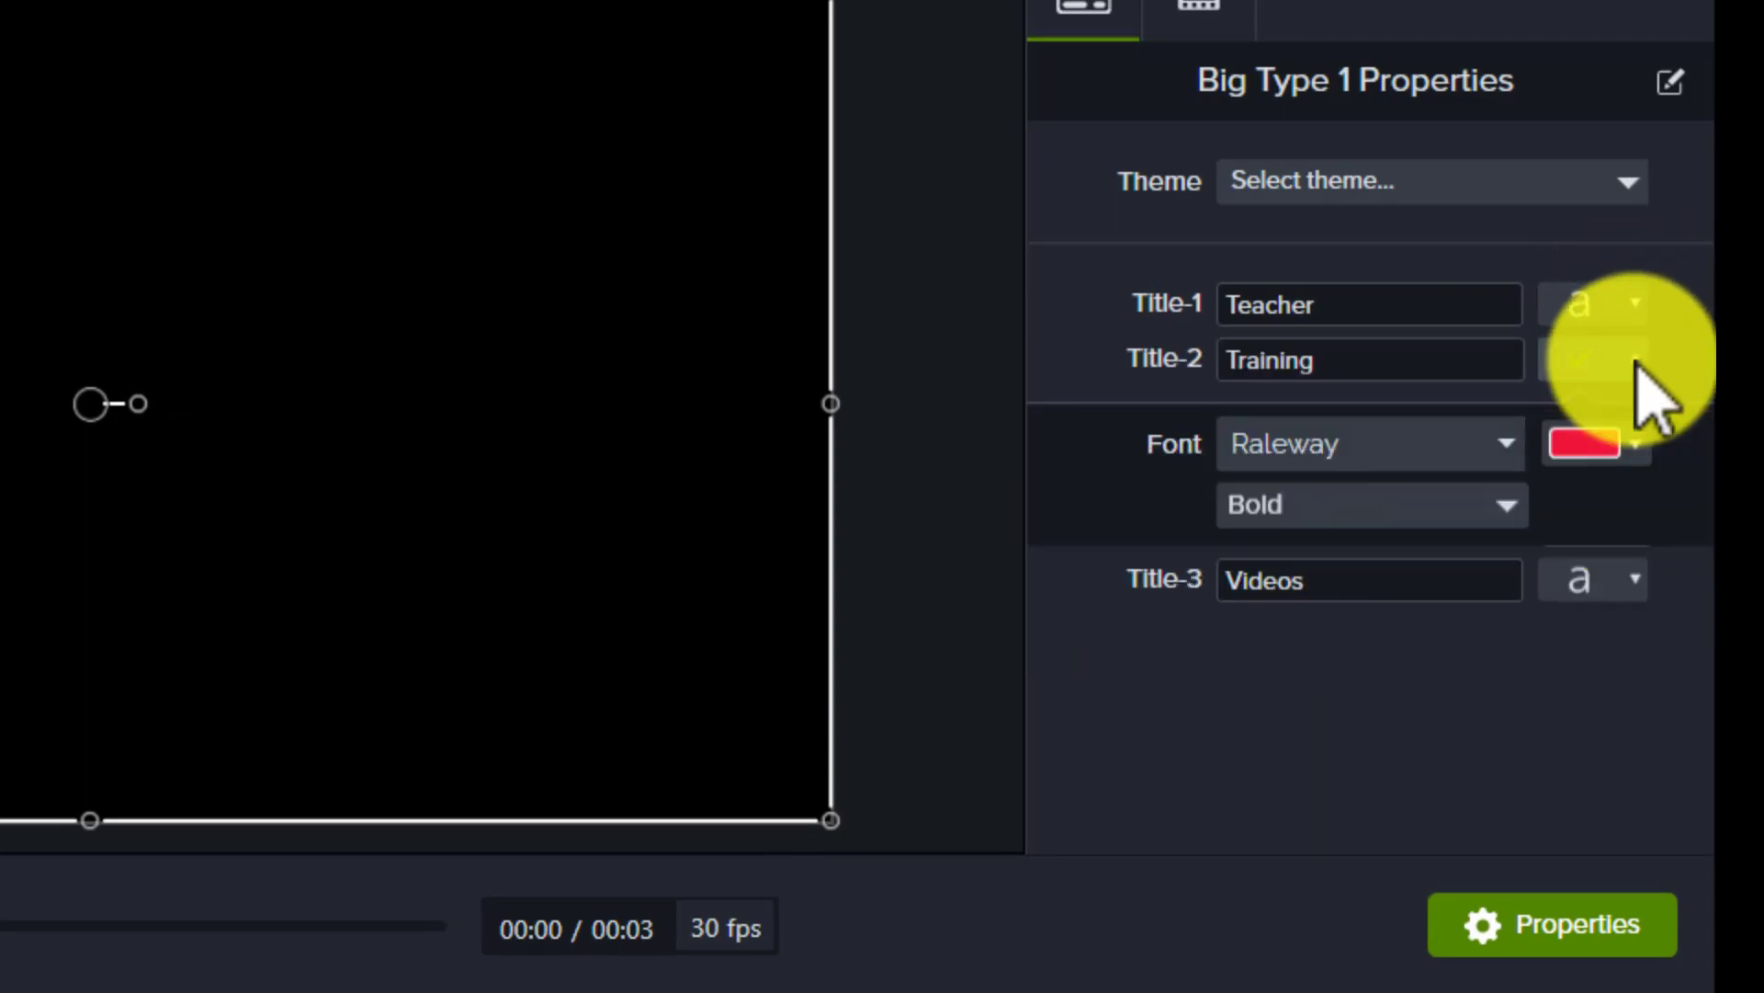
click(1637, 364)
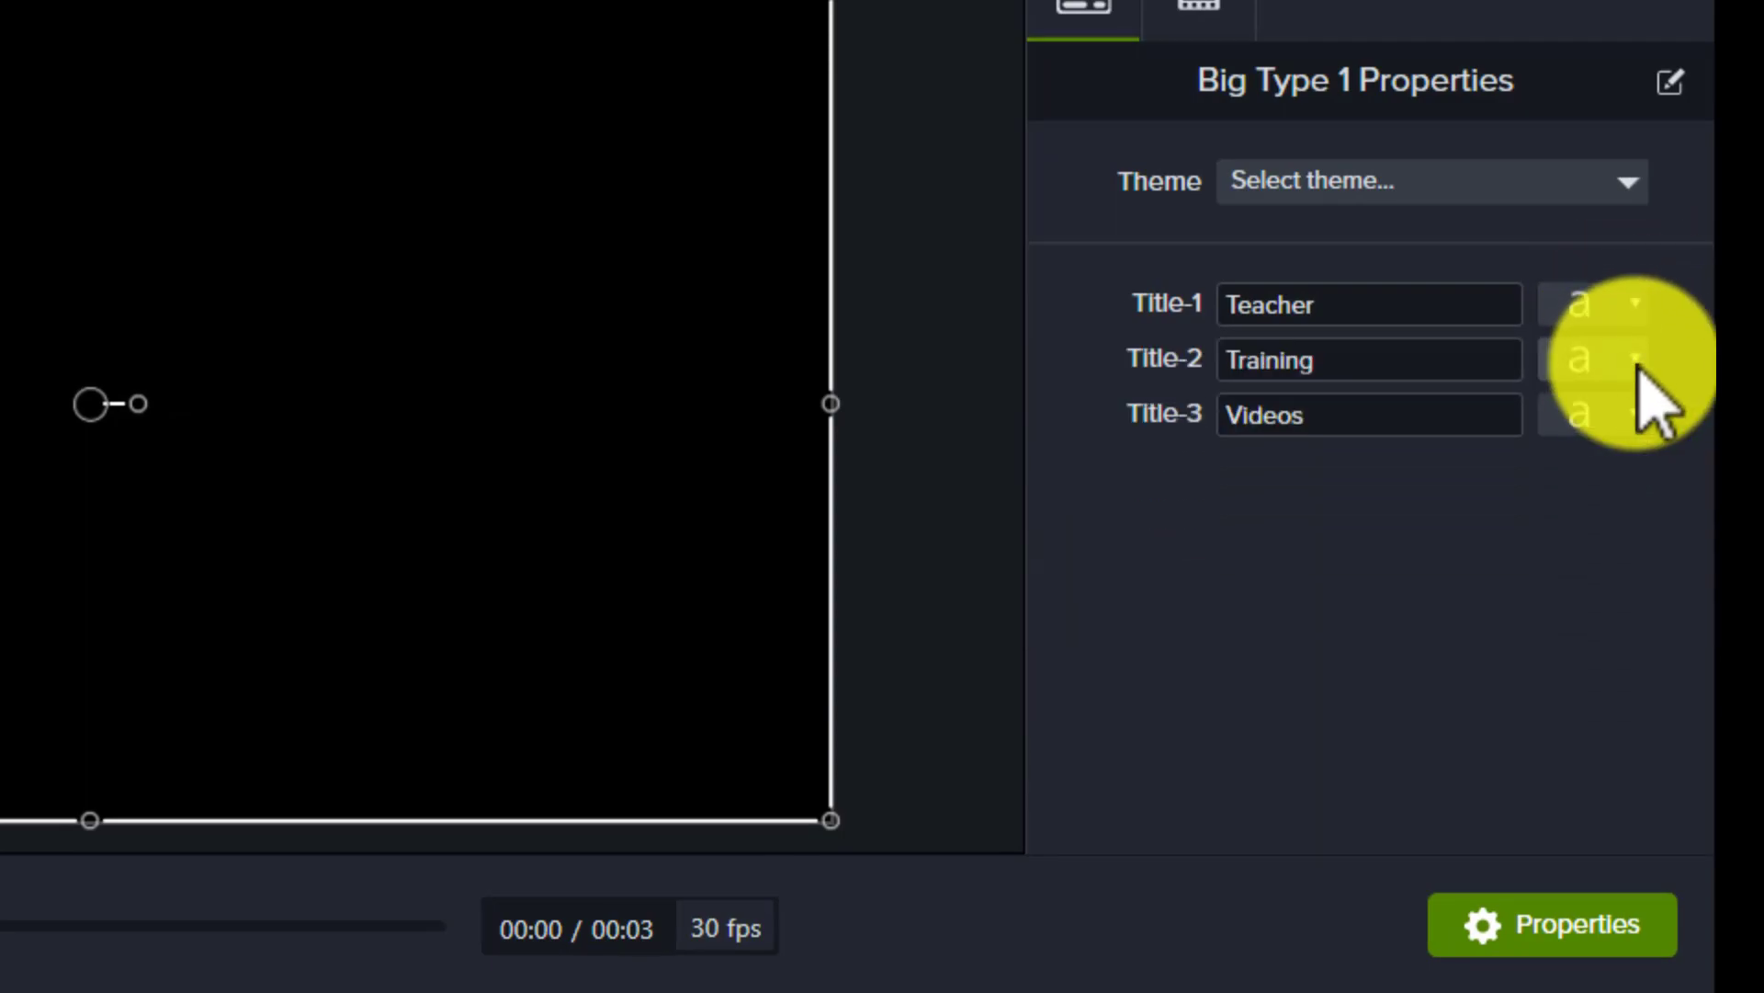
click(1640, 416)
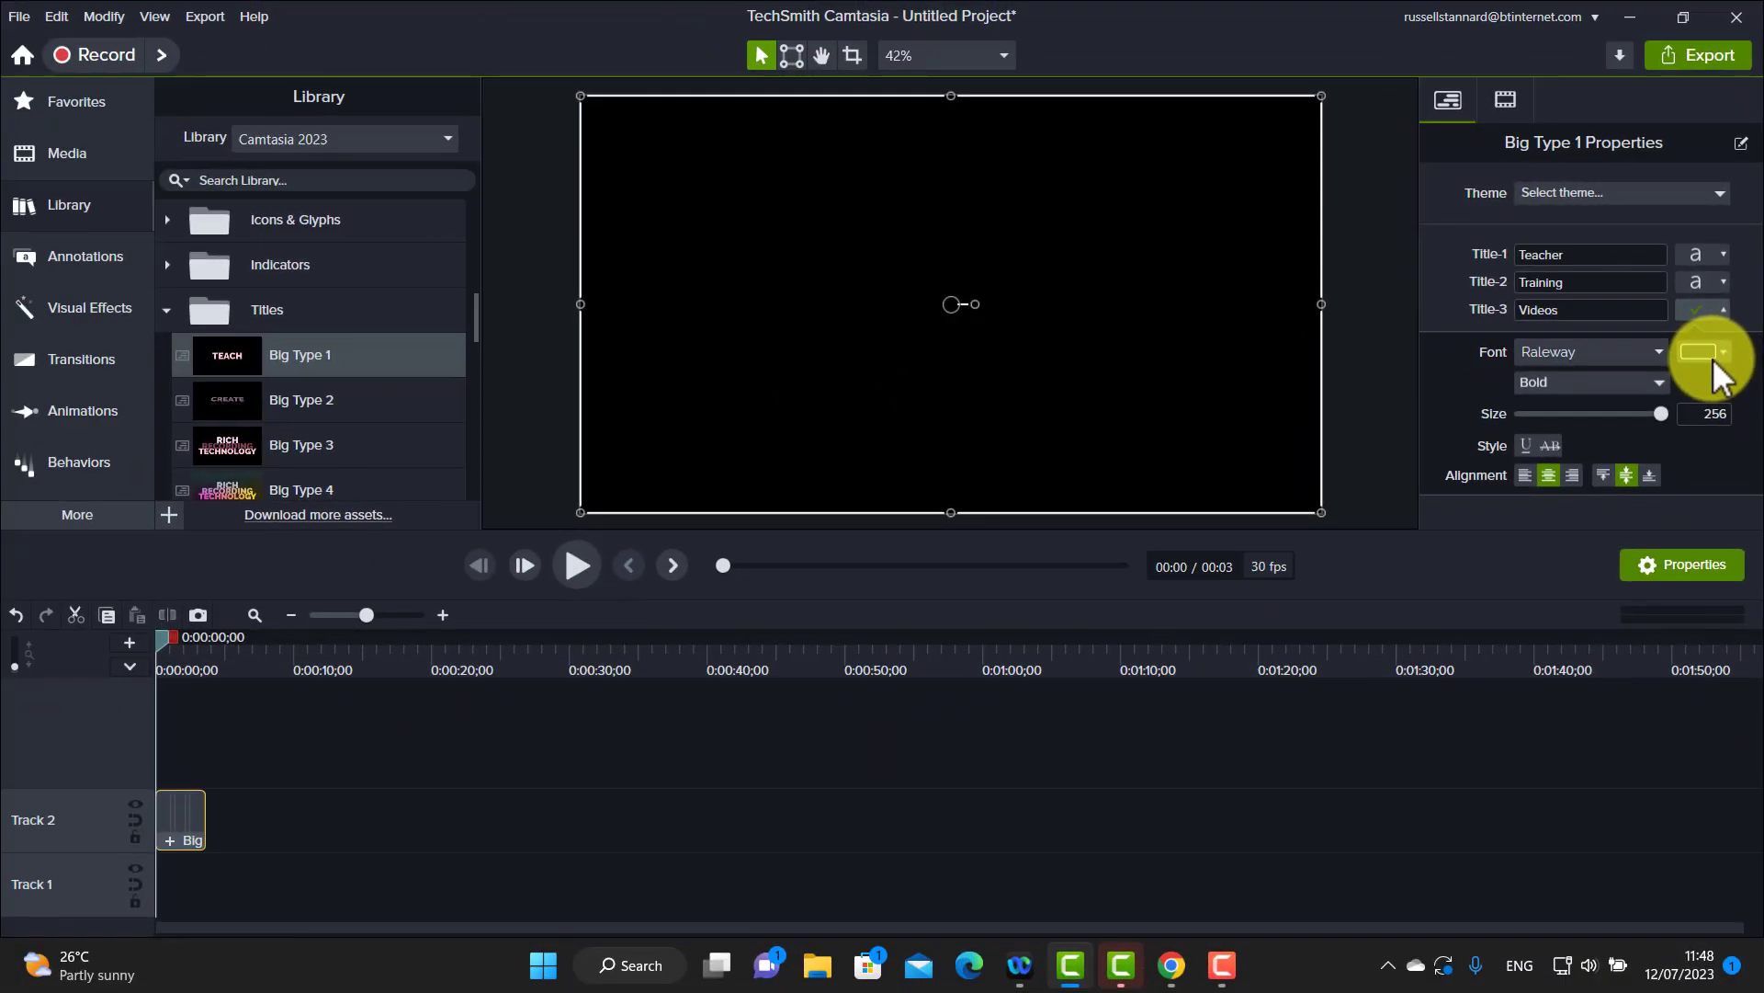
click(1721, 309)
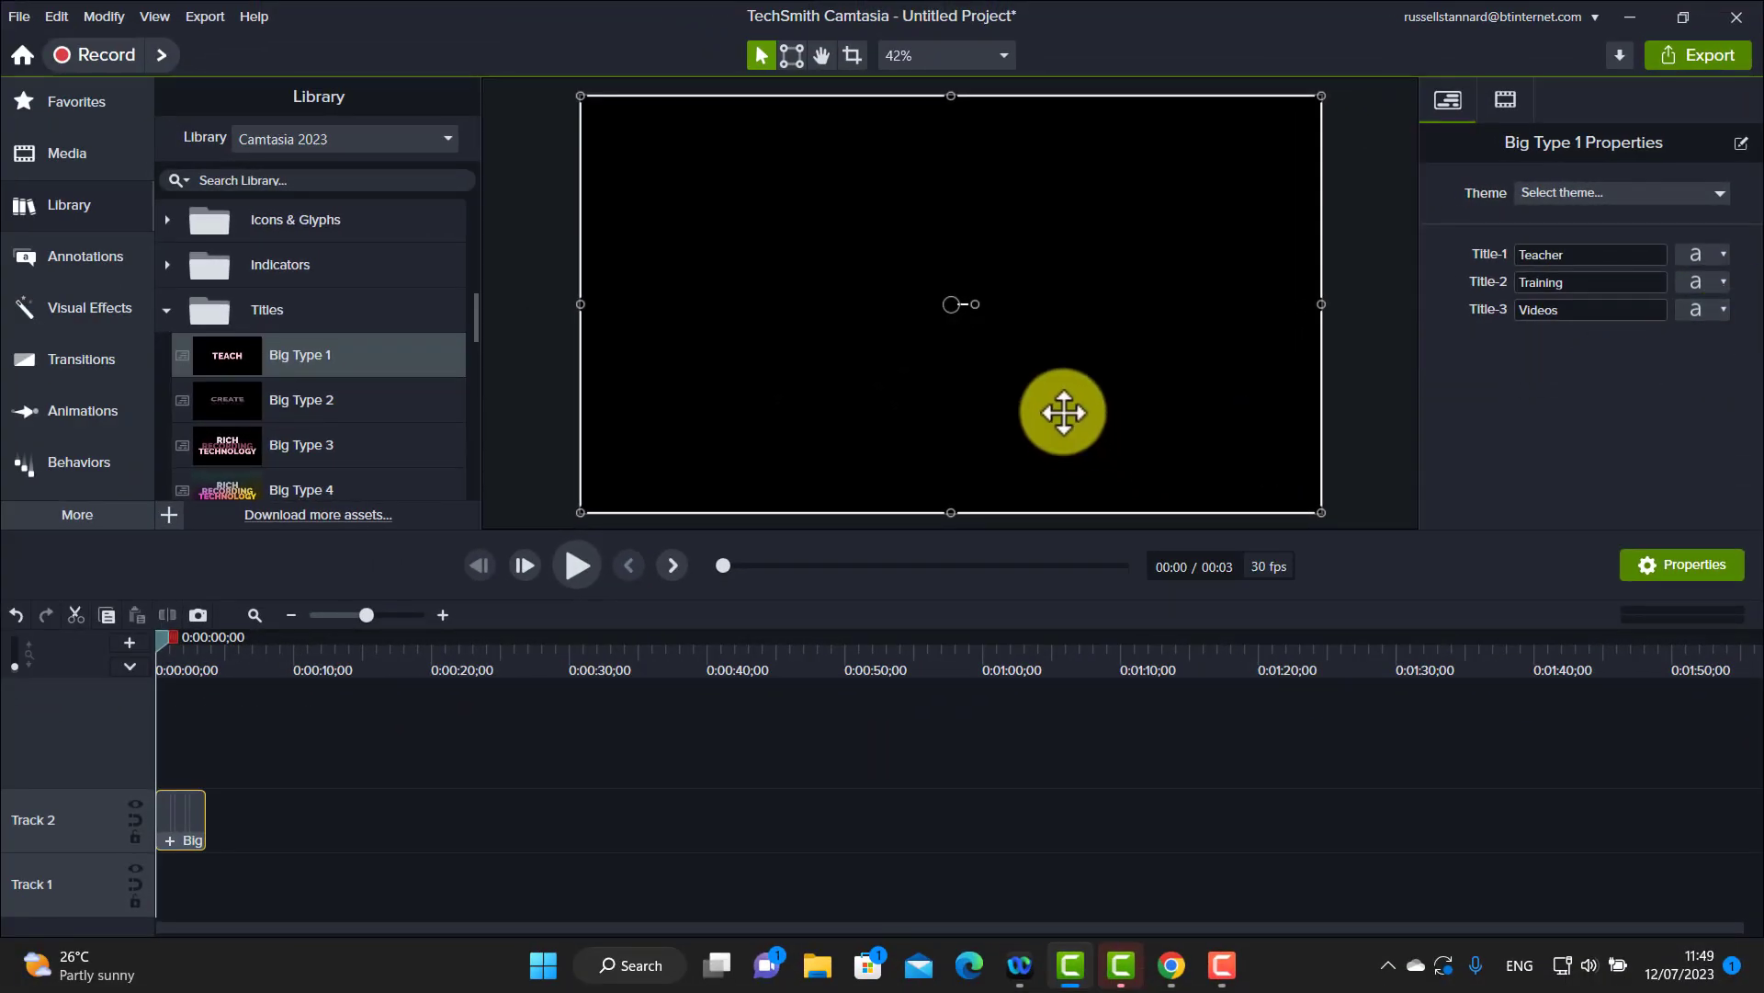
click(579, 564)
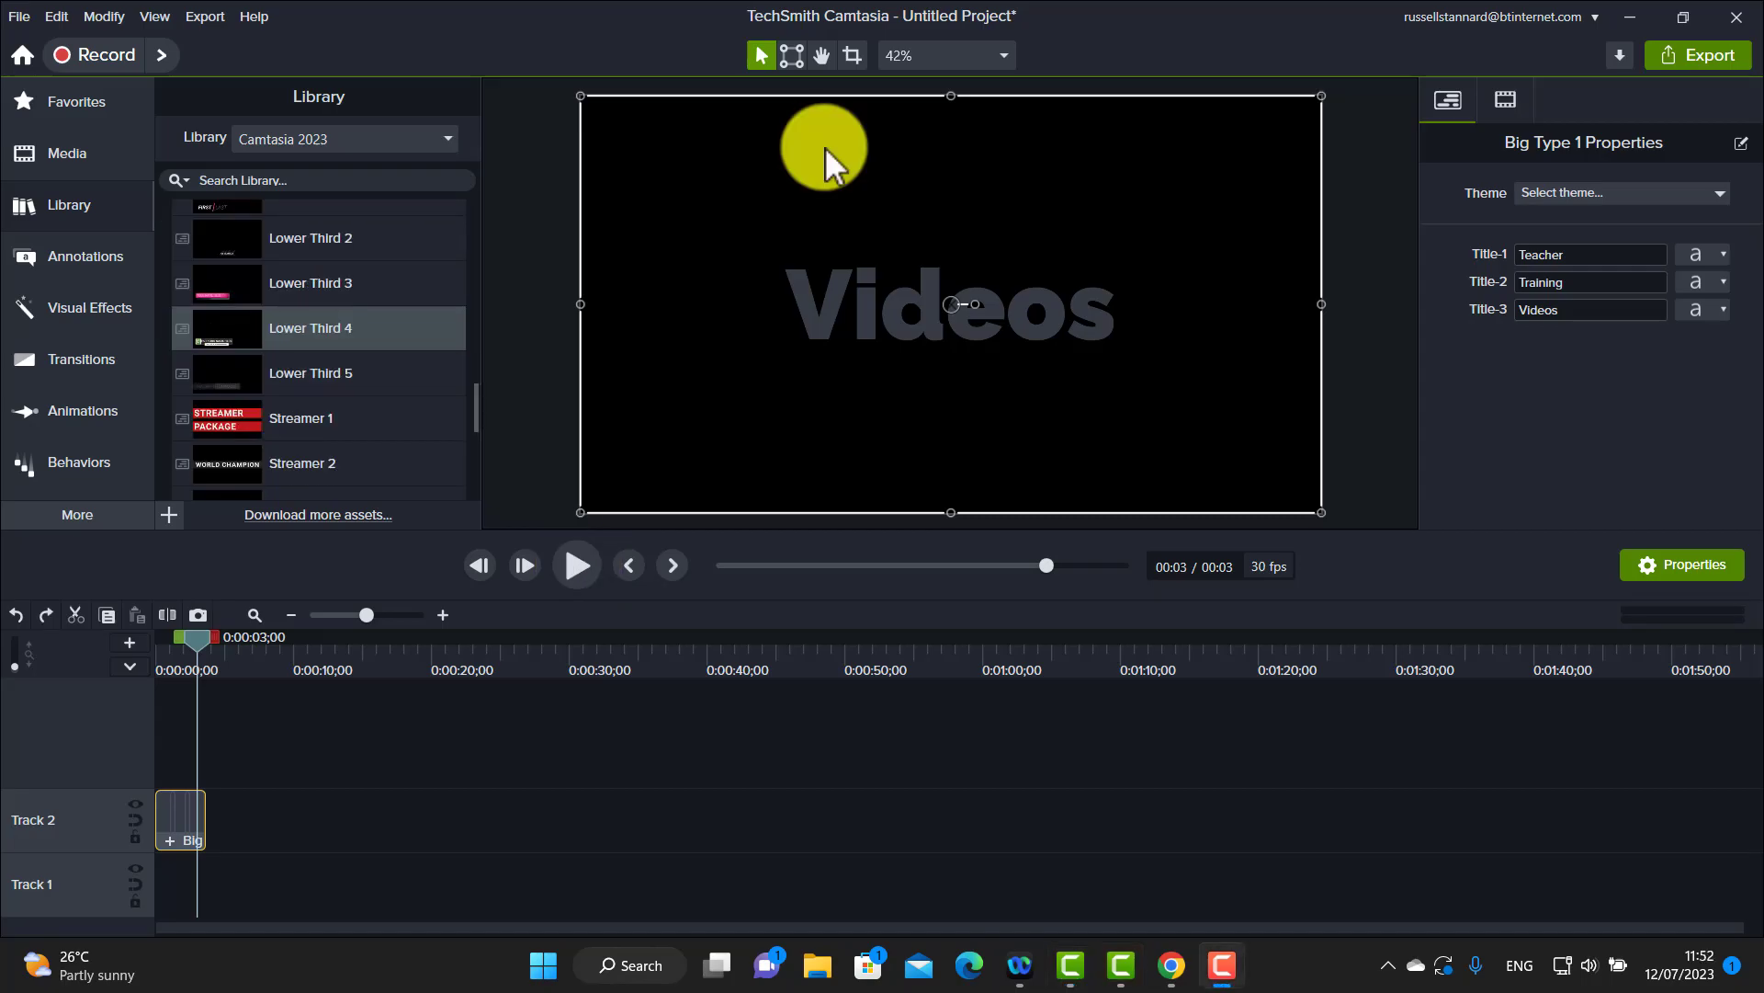
- Scroll the Camtasia 2023 library down to the Streamer titles, previewing Lower Third 4
scroll(472, 410, up, 5)
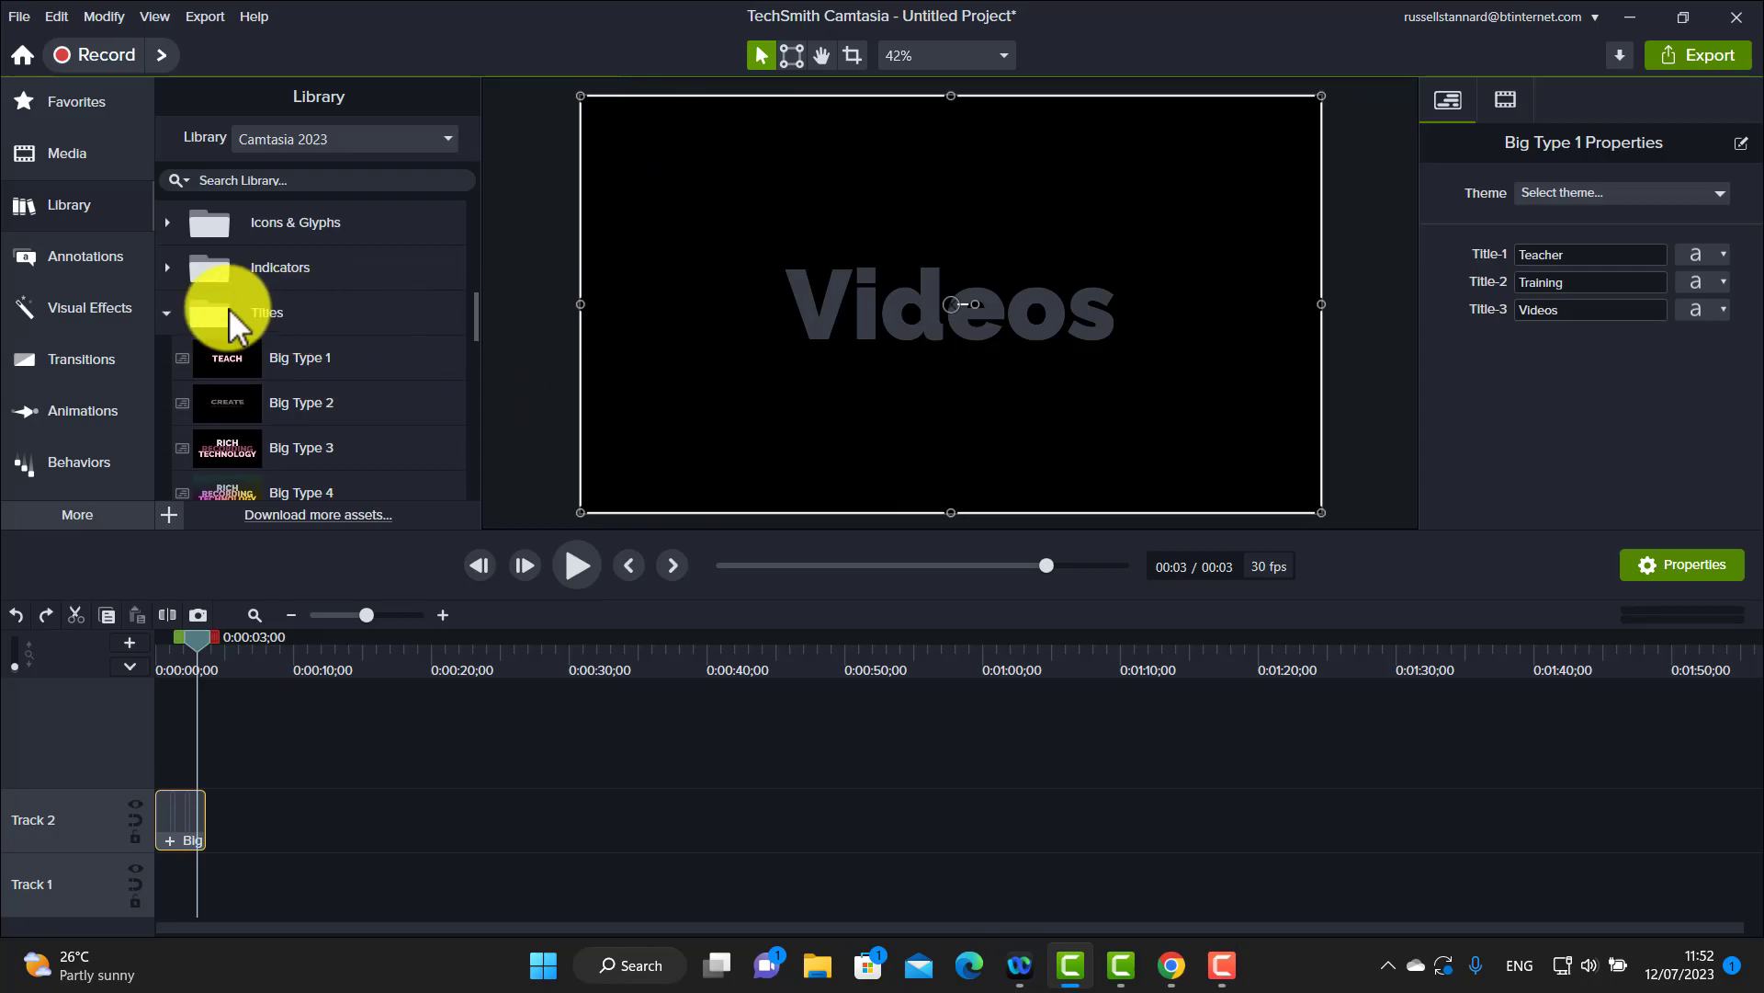
scroll(476, 314, down, 1)
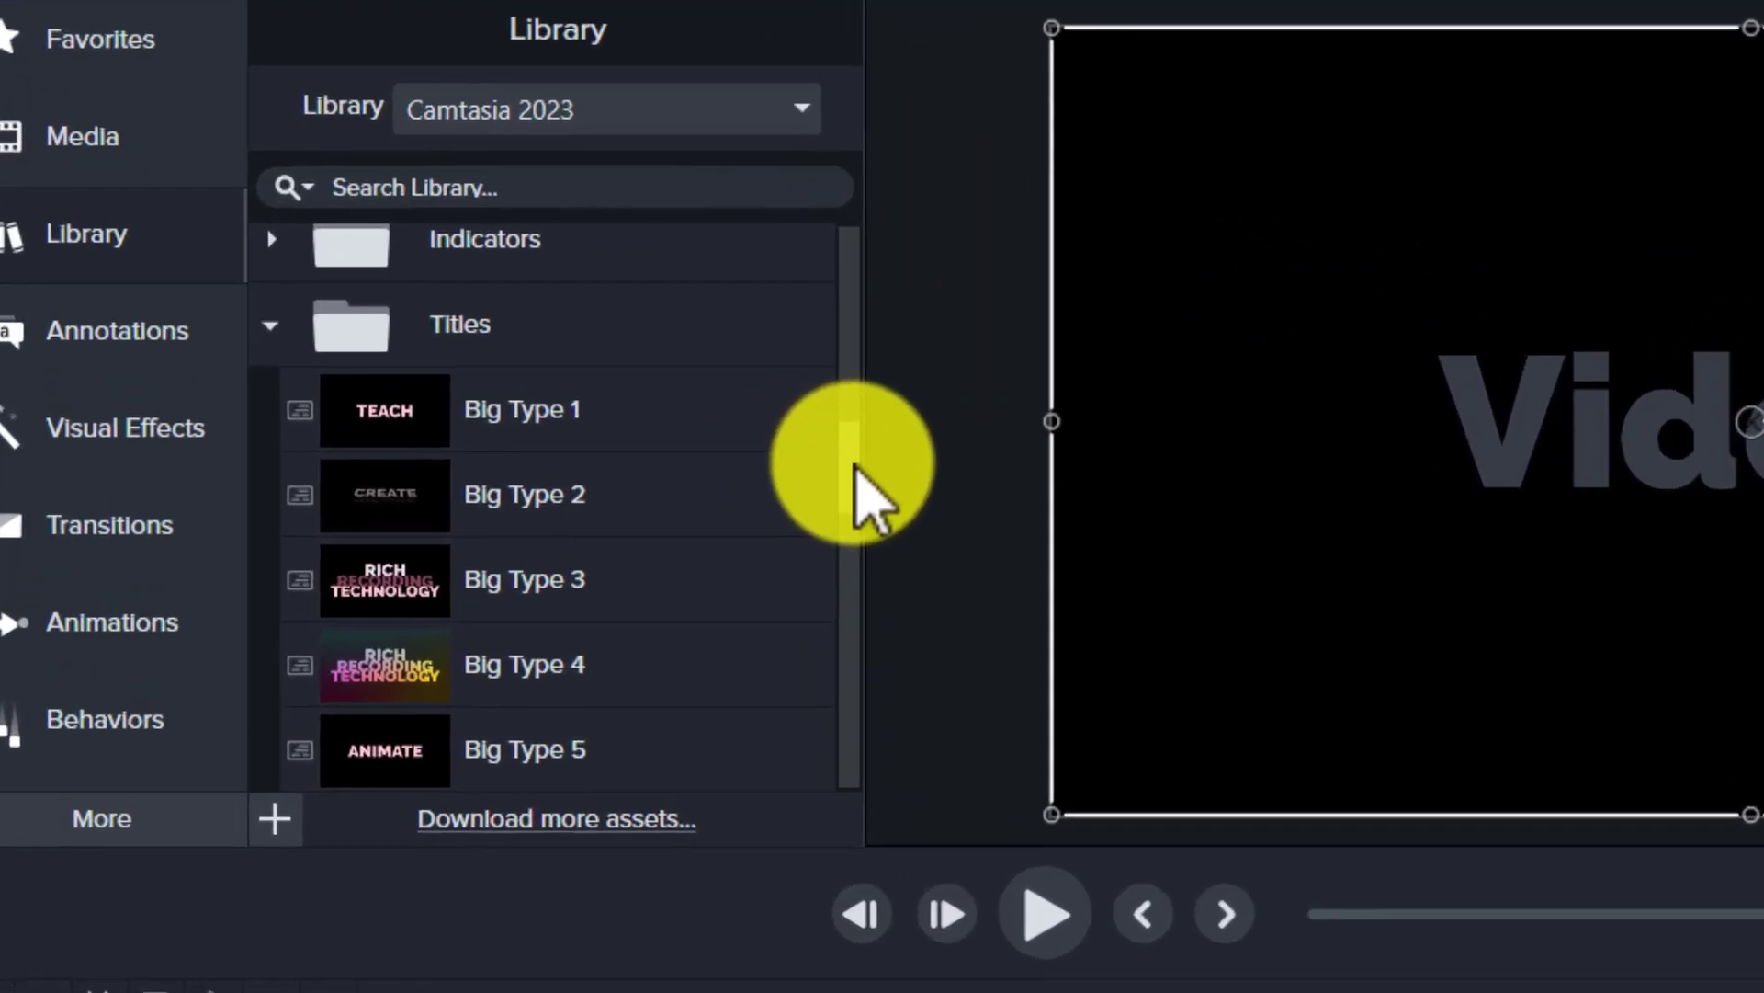
scroll(475, 345, down, 3)
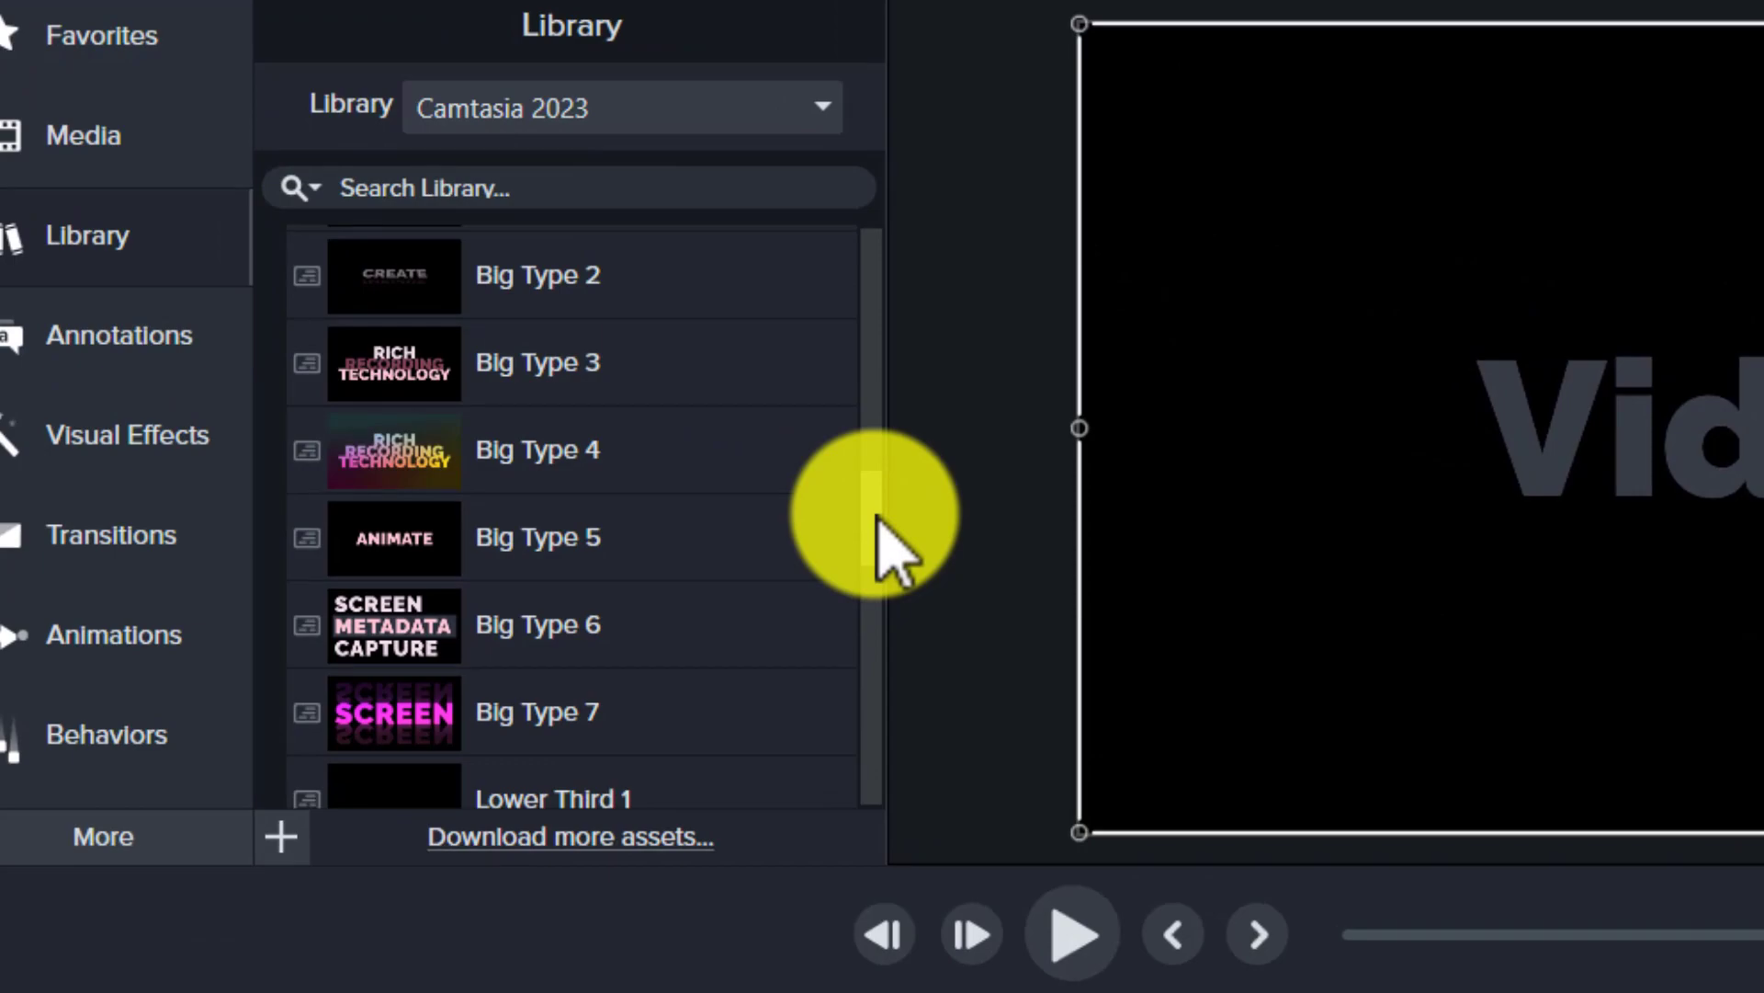
scroll(874, 523, down, 5)
scroll(866, 602, down, 1)
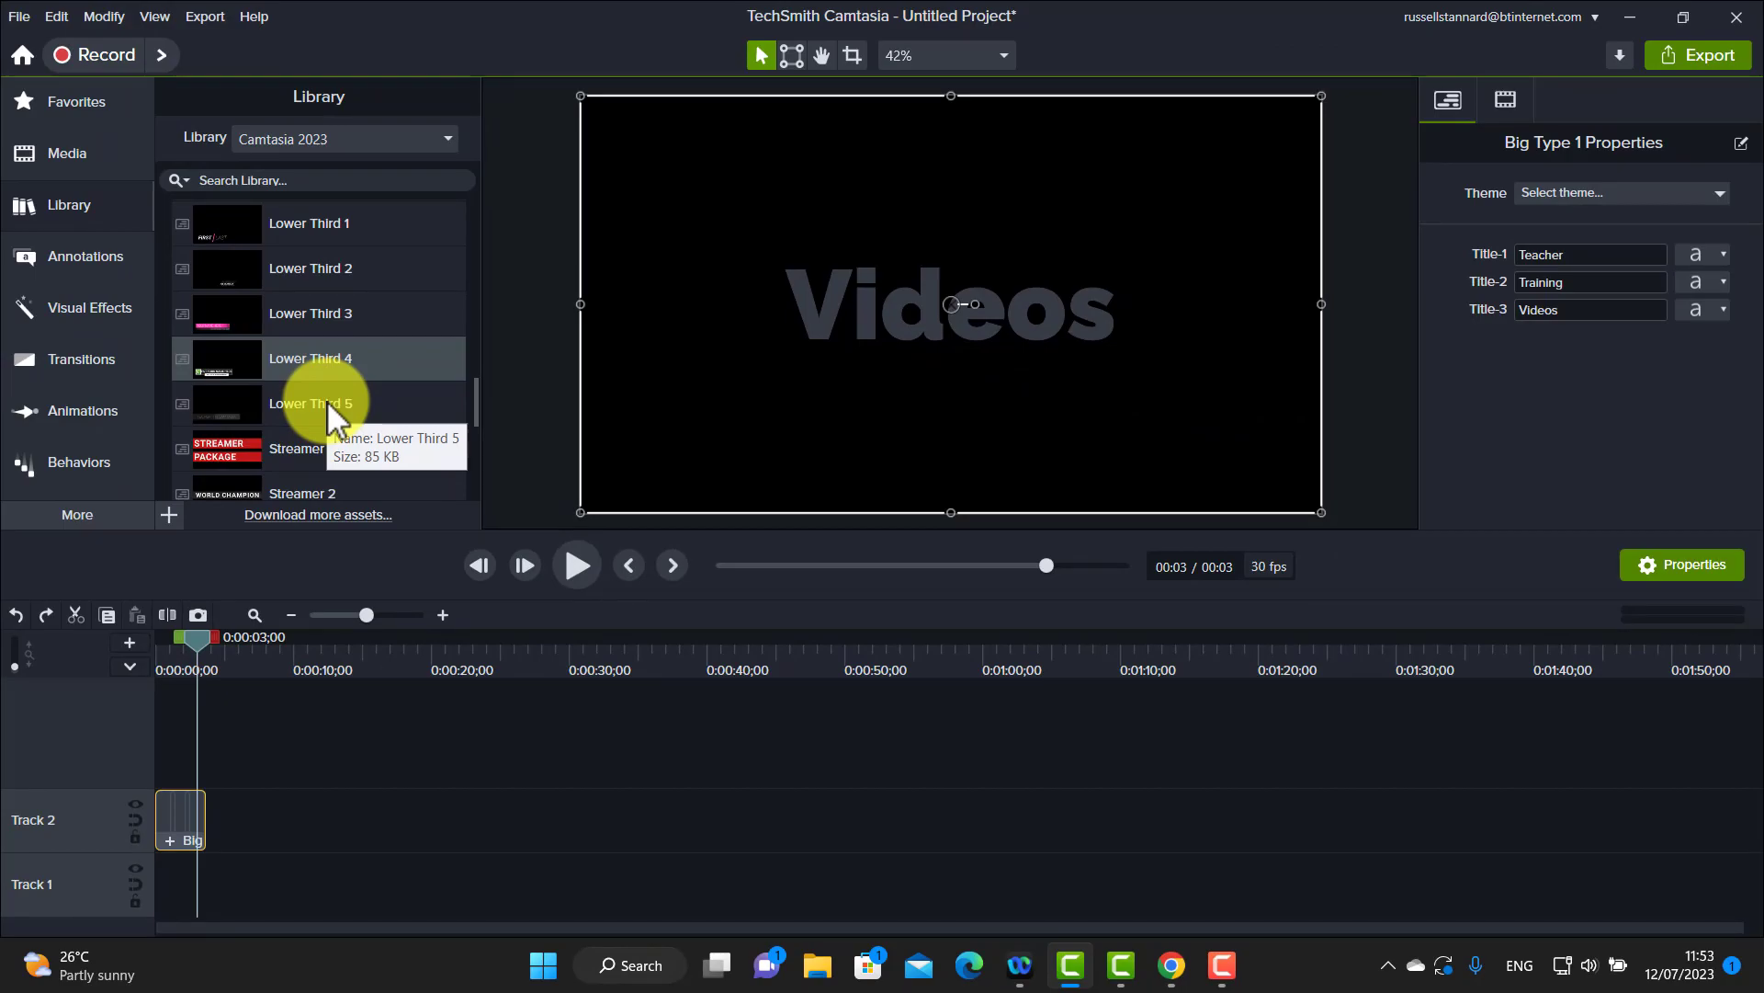
double_click(344, 355)
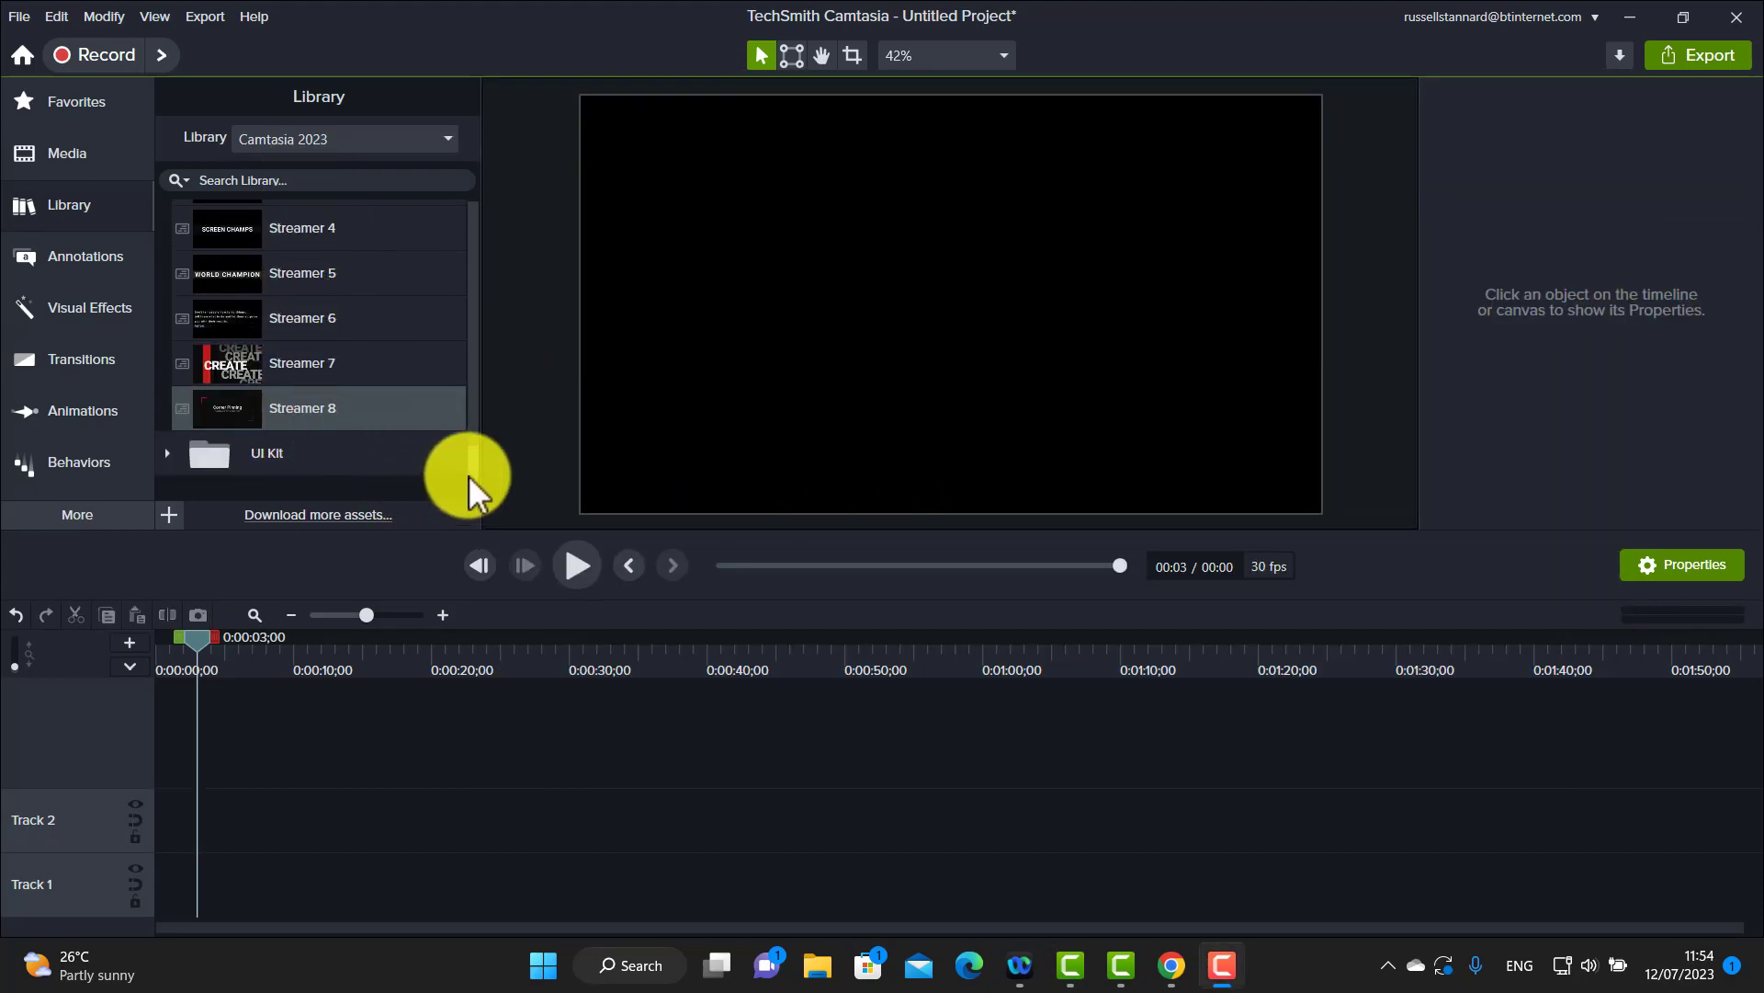
- Place Streamer 8 on Track 2 with headline 'ChatGPT' and subhead 'Using Voice'
drag(275, 409, 142, 840)
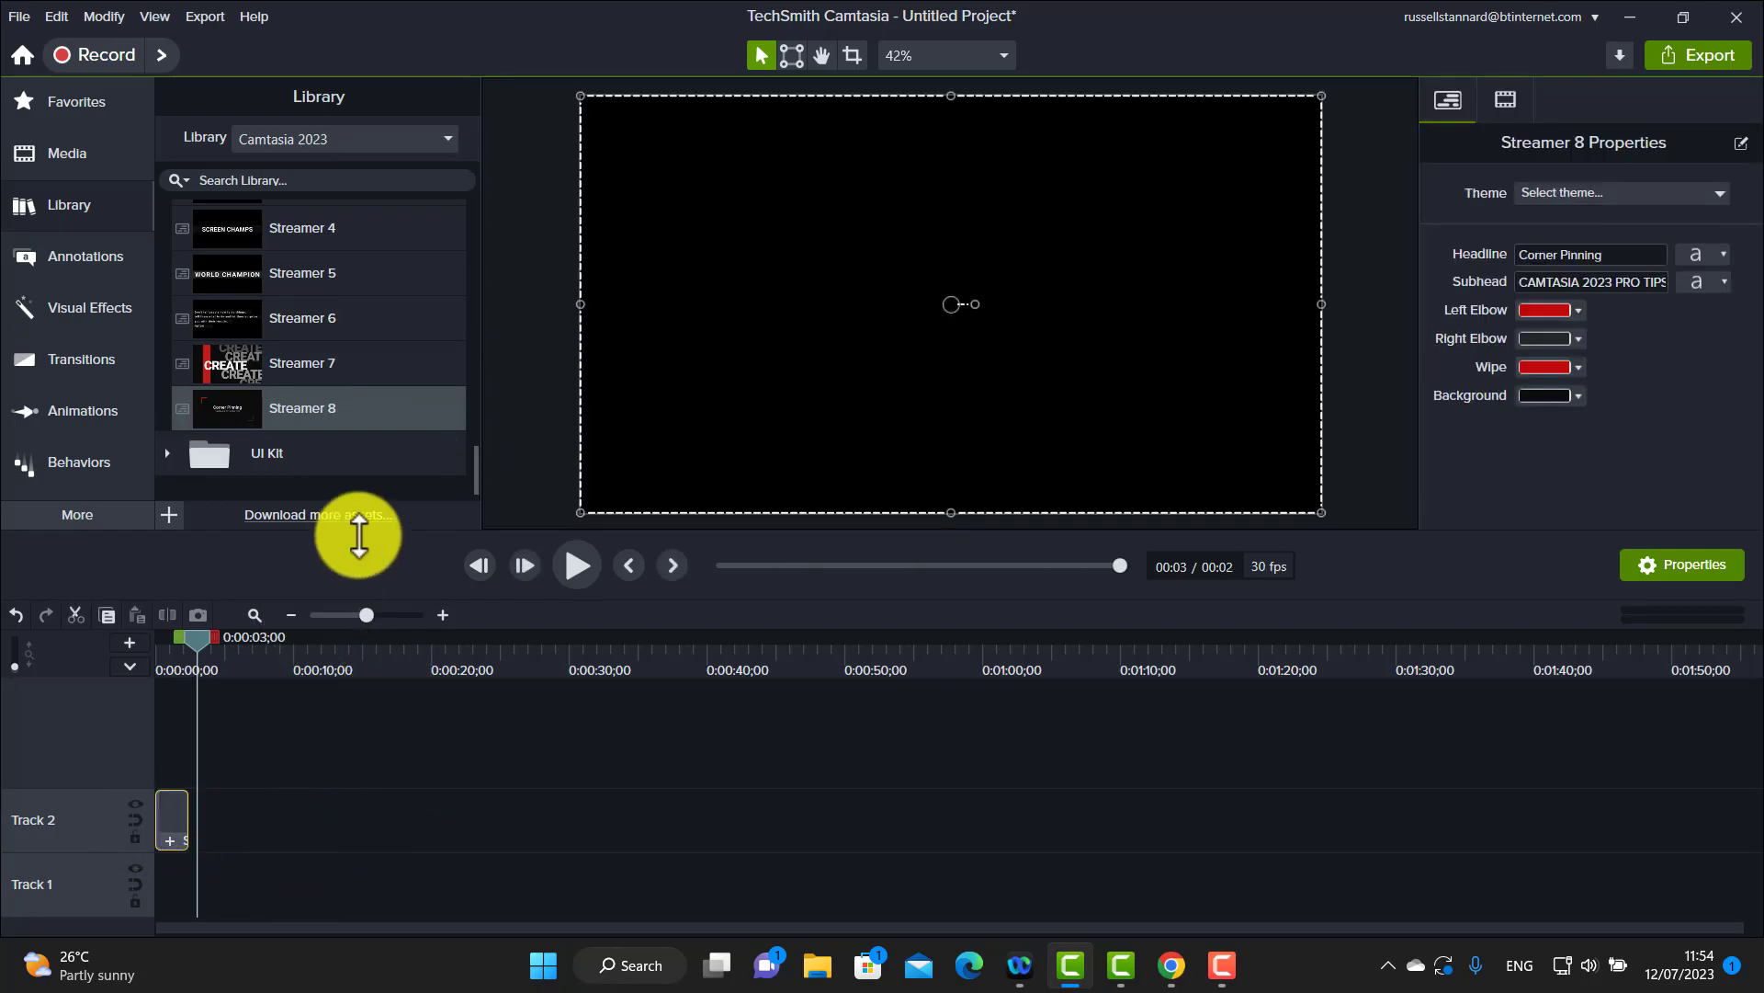
drag(196, 635, 158, 649)
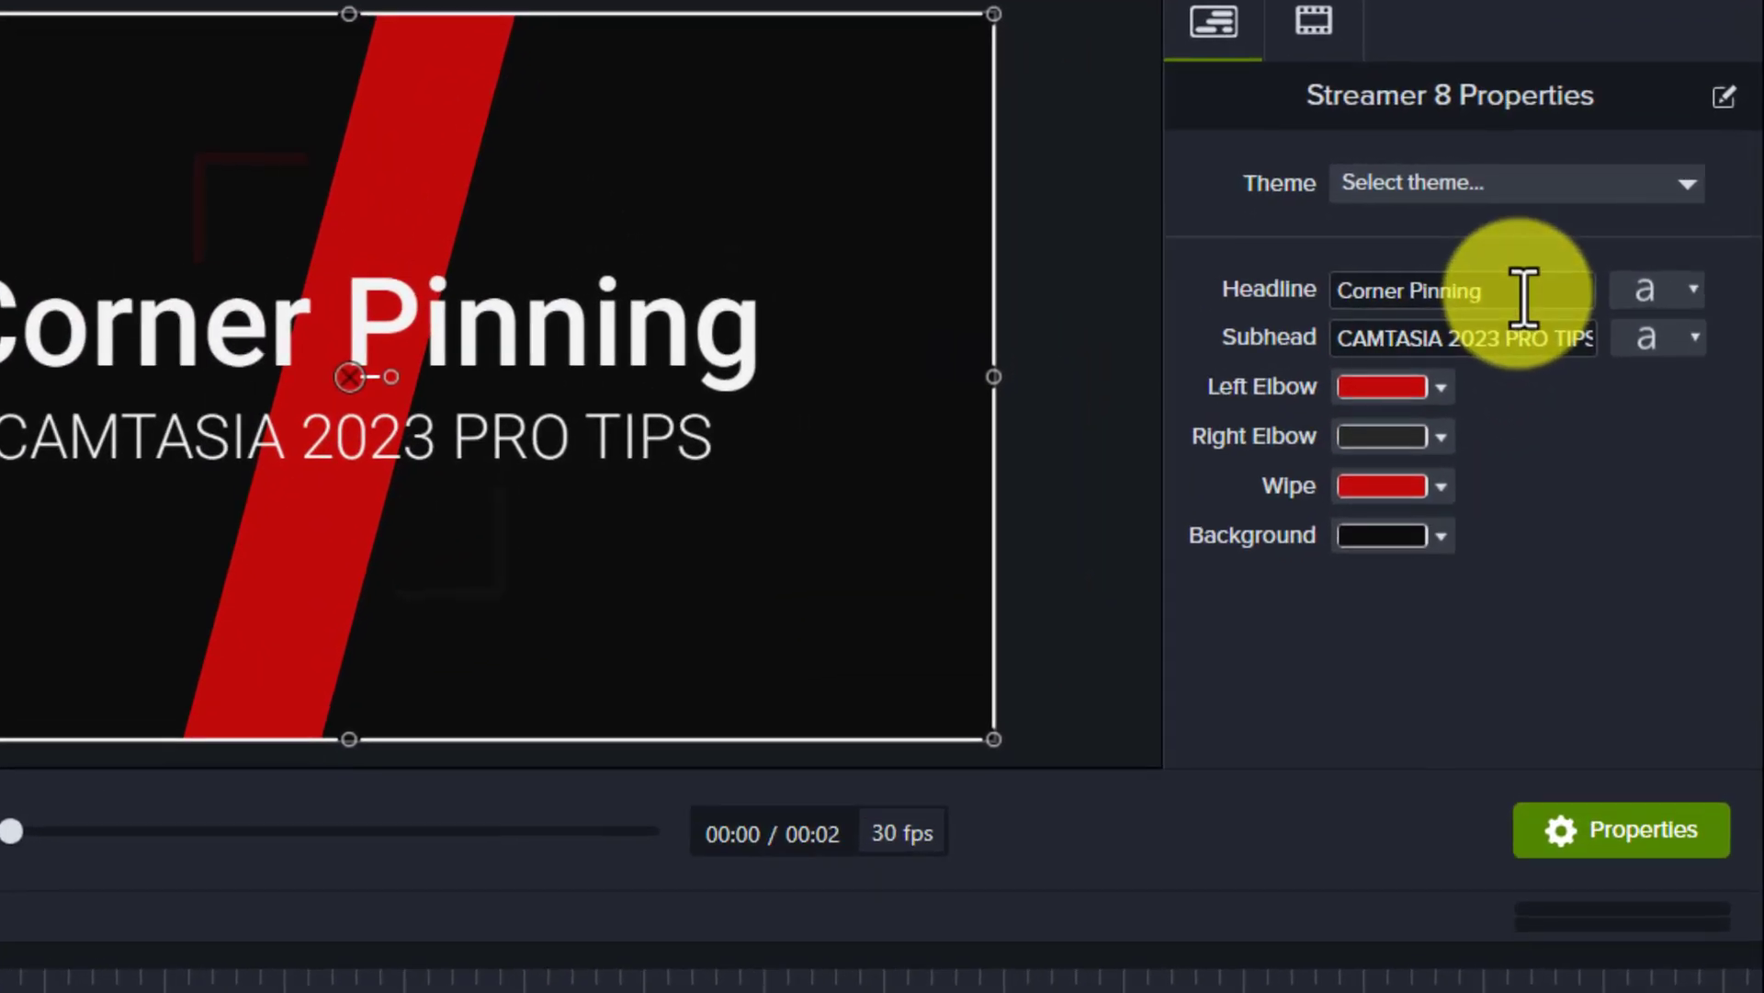
click(1525, 296)
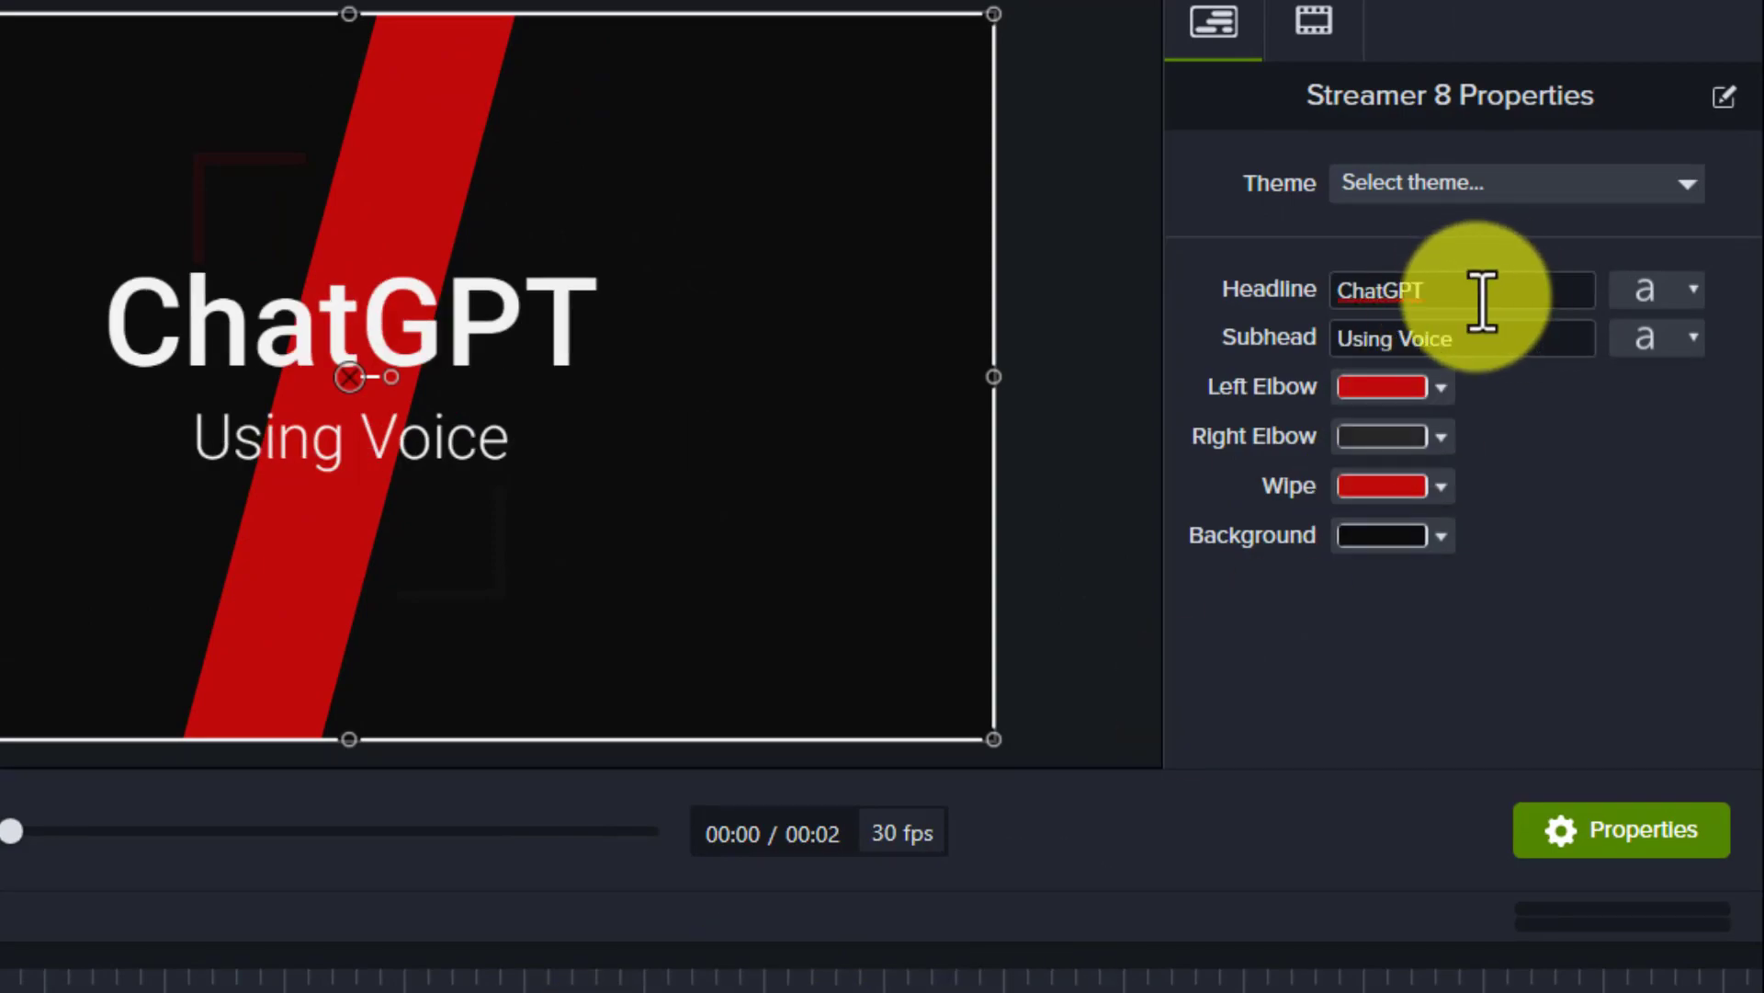
click(1459, 294)
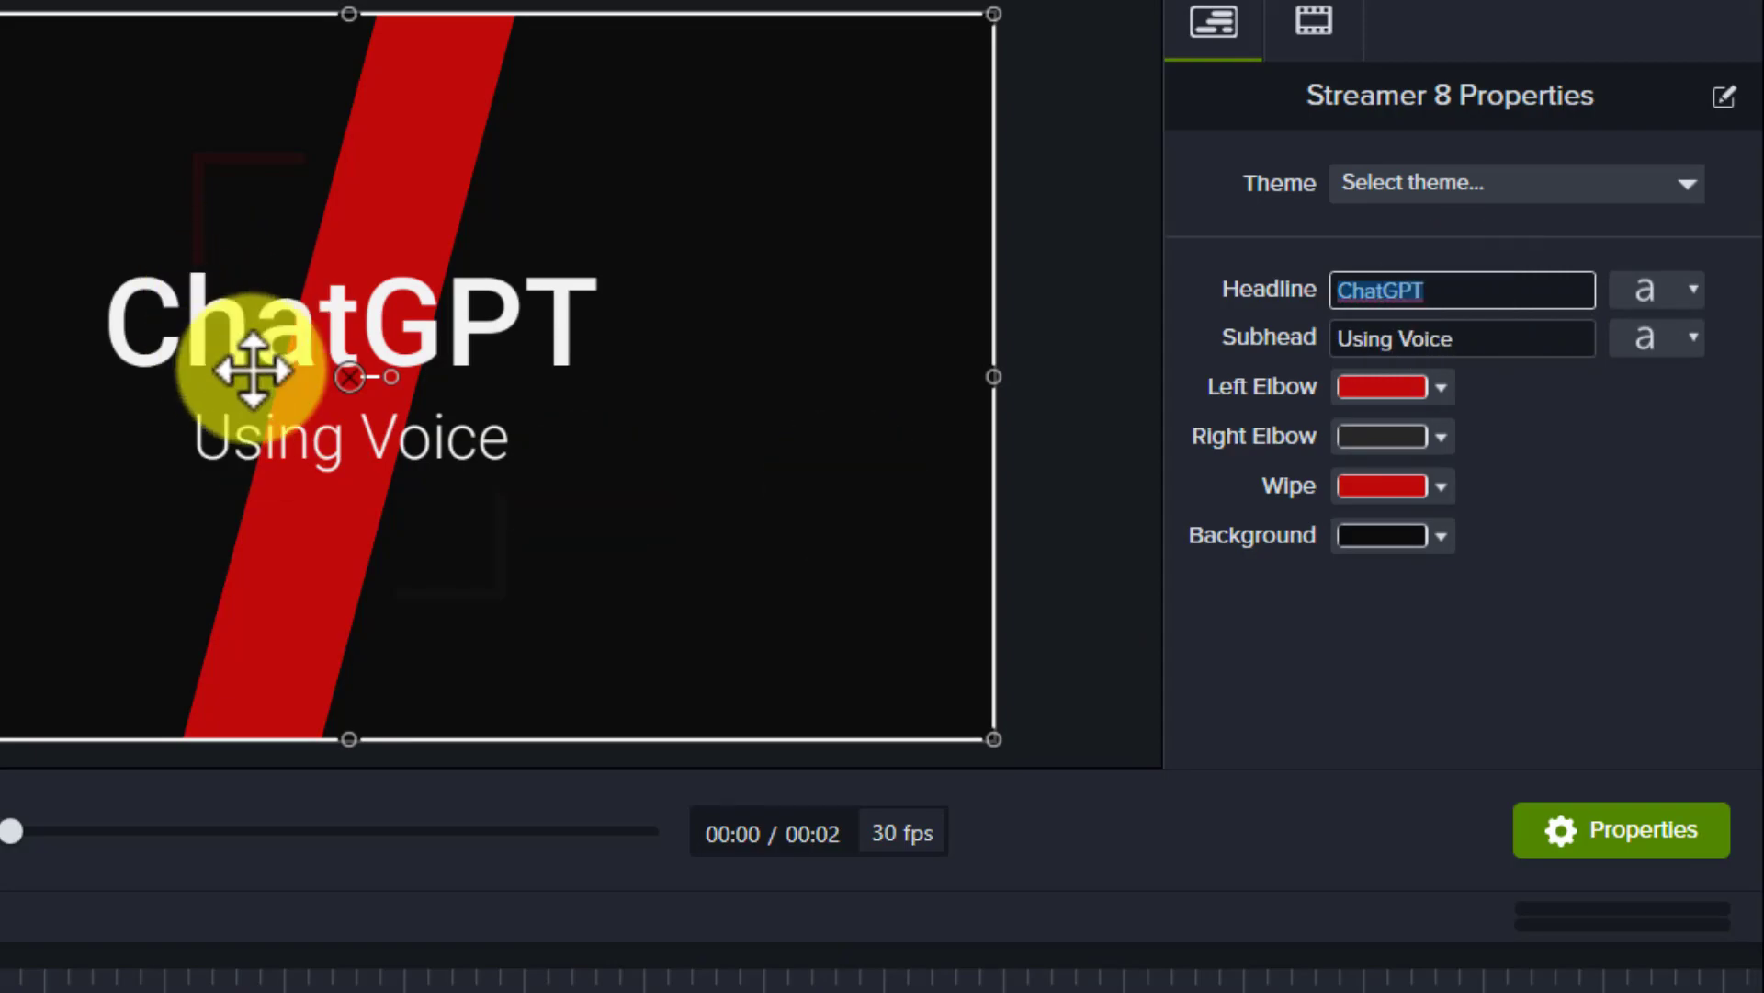
click(350, 377)
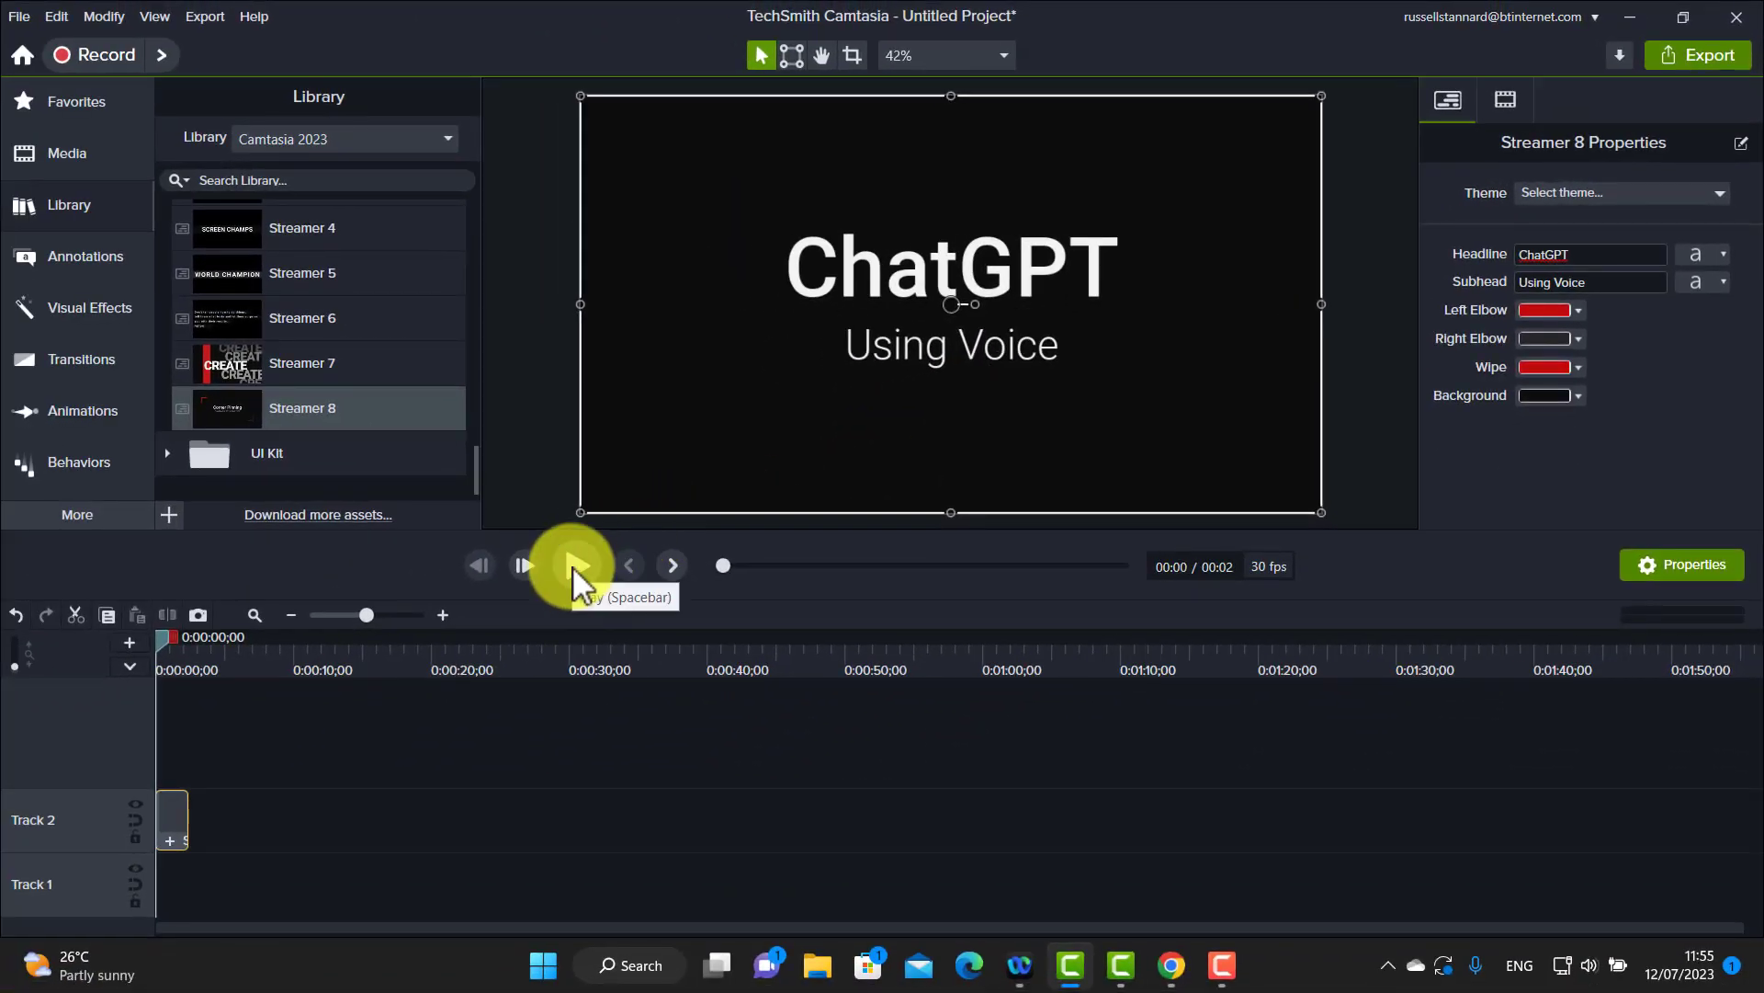
- Replay the Streamer 8 title and reopen the Channel Kit folder in the library
click(572, 565)
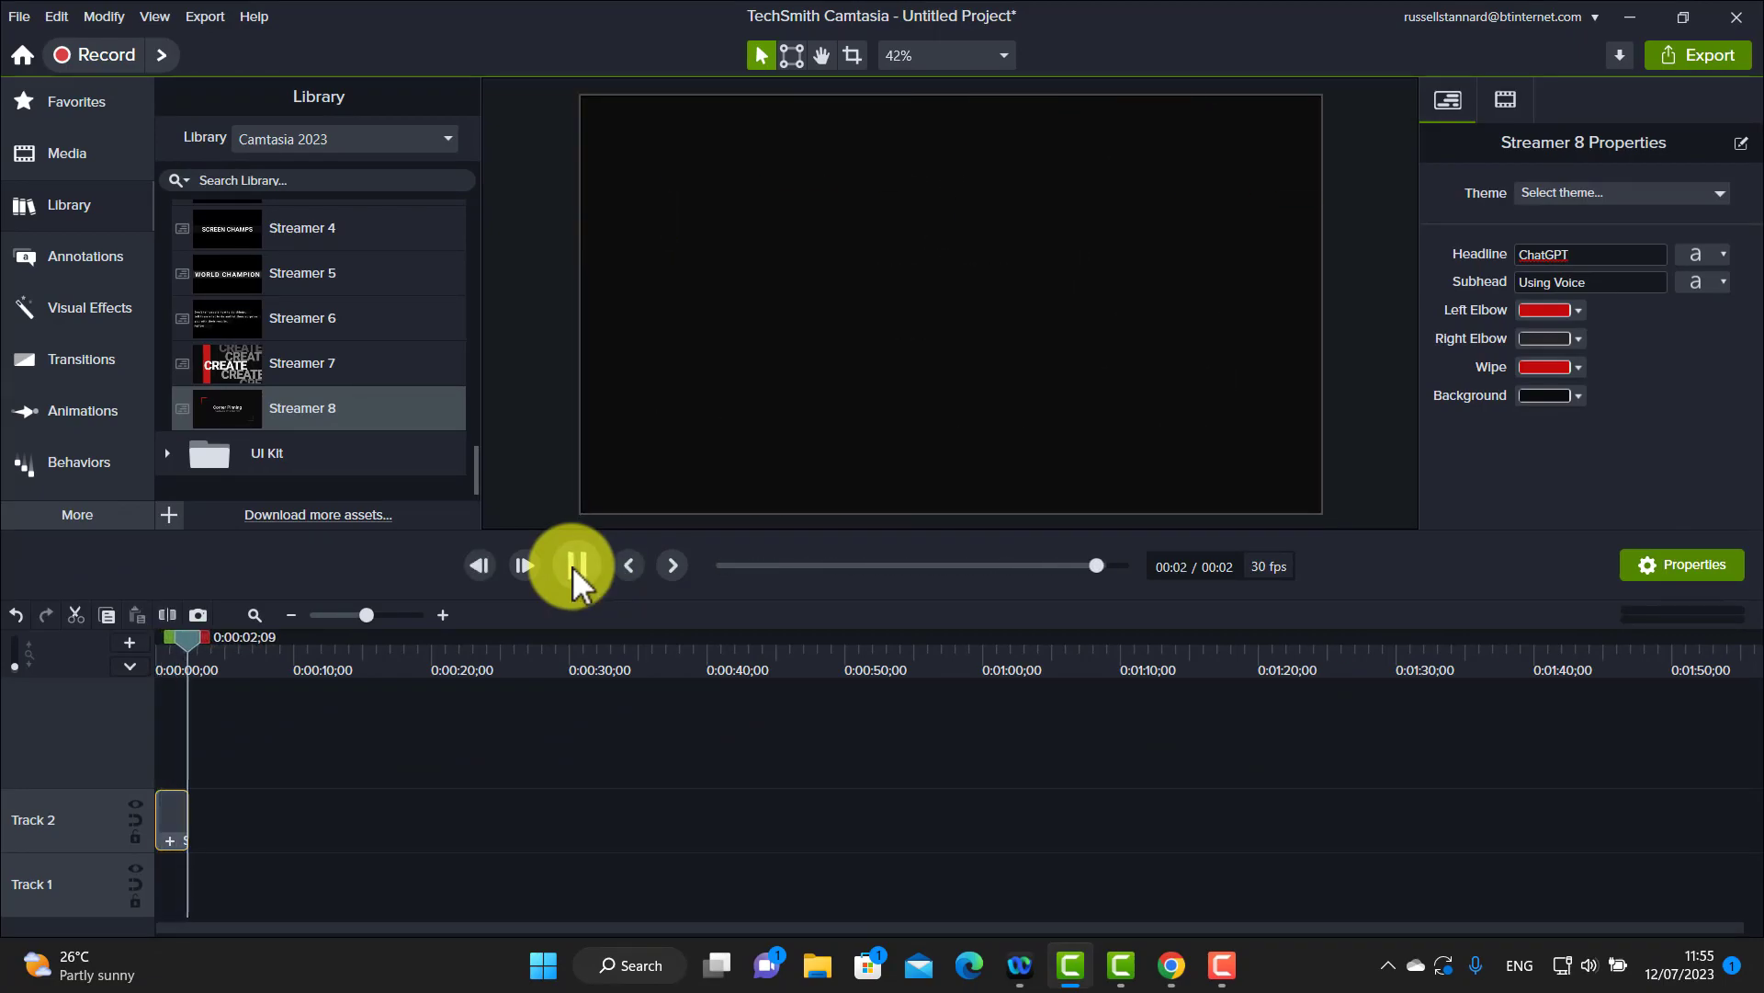
click(572, 566)
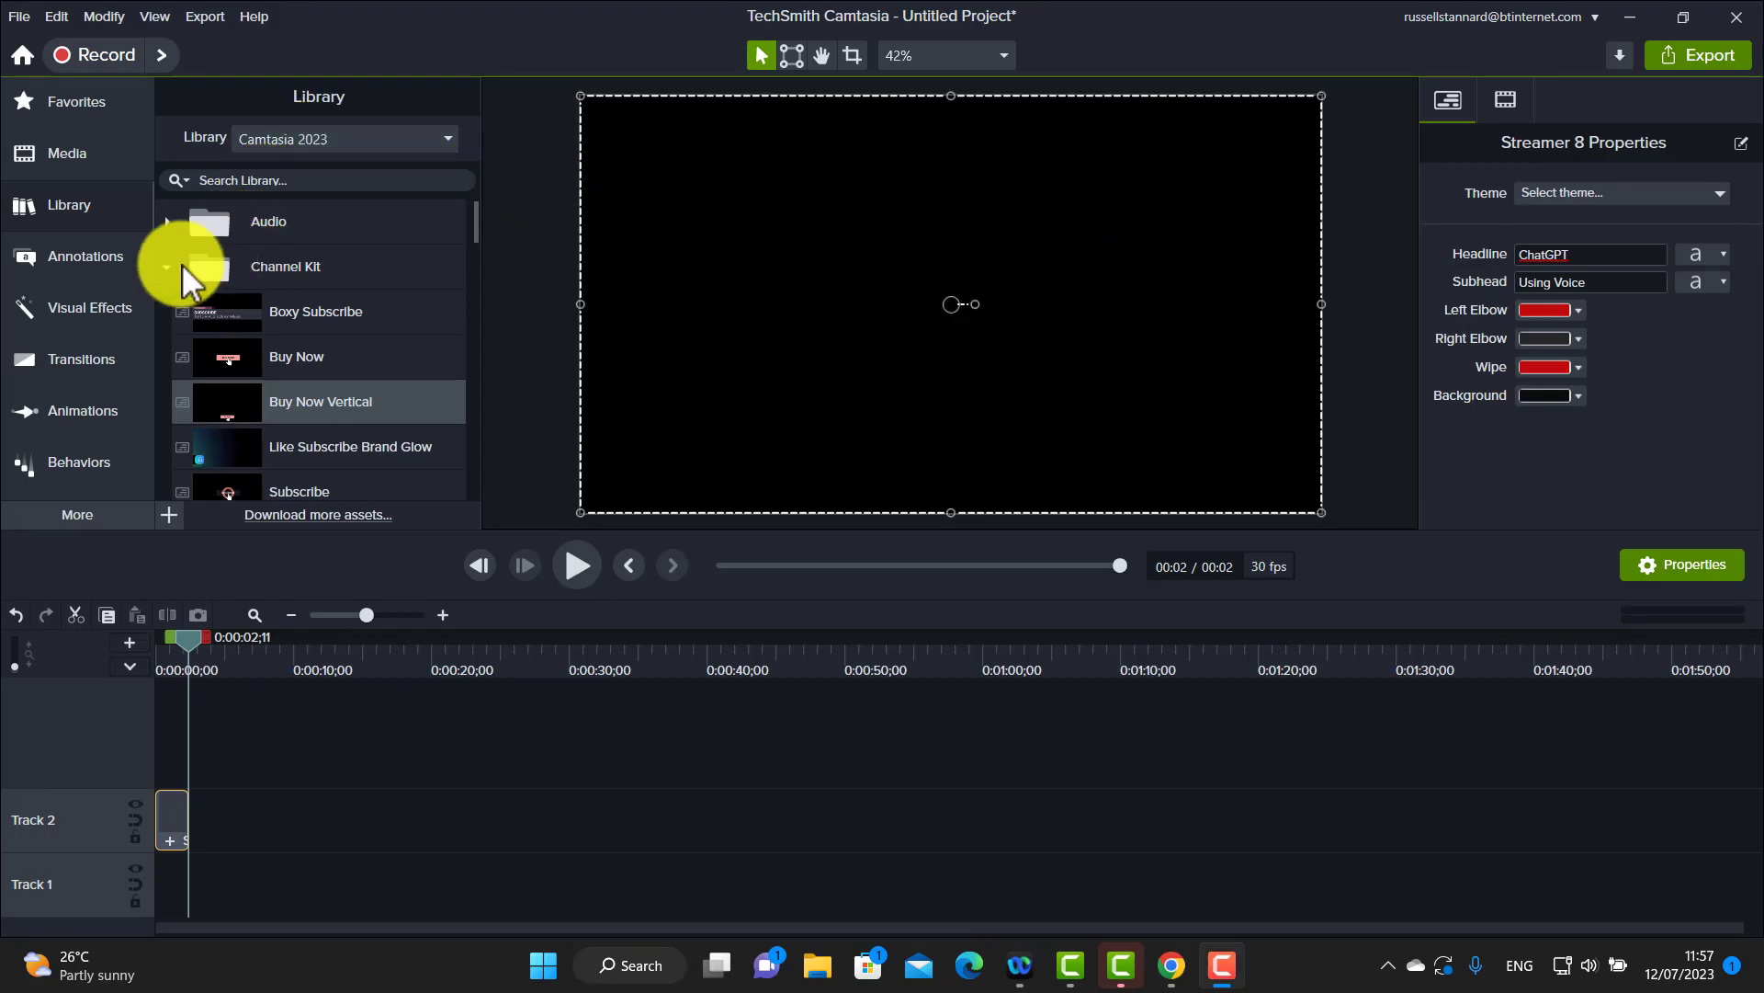
click(168, 269)
click(169, 269)
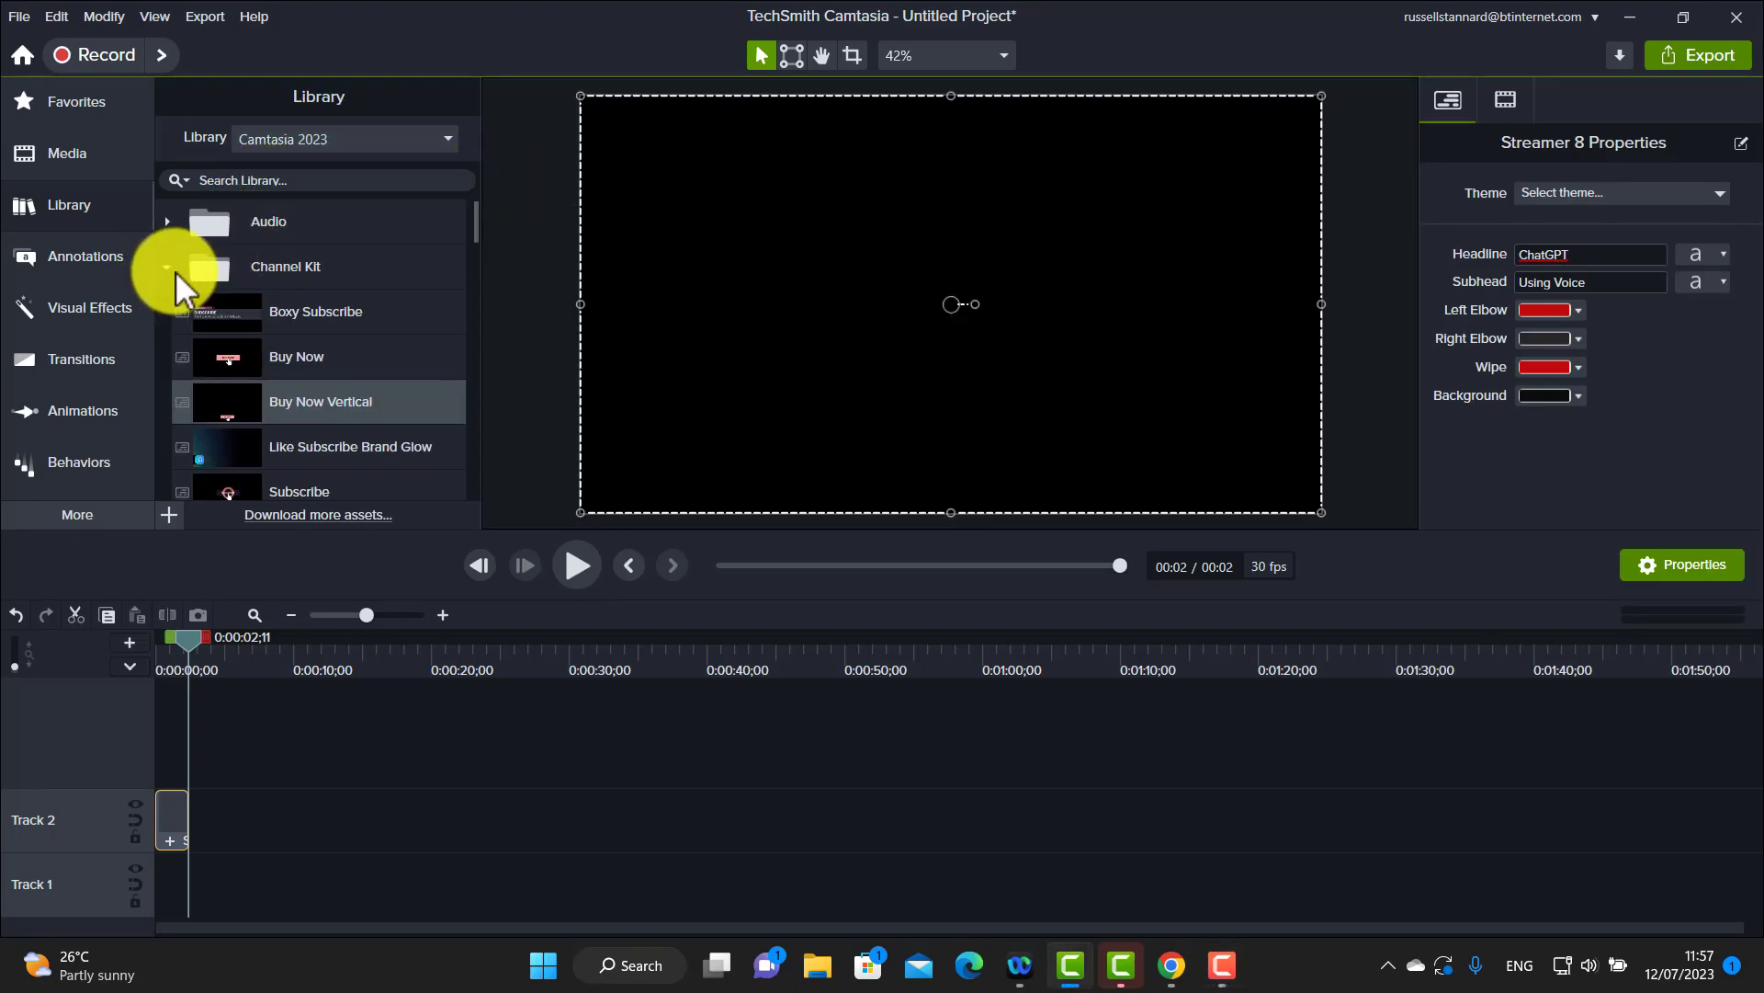
click(56, 211)
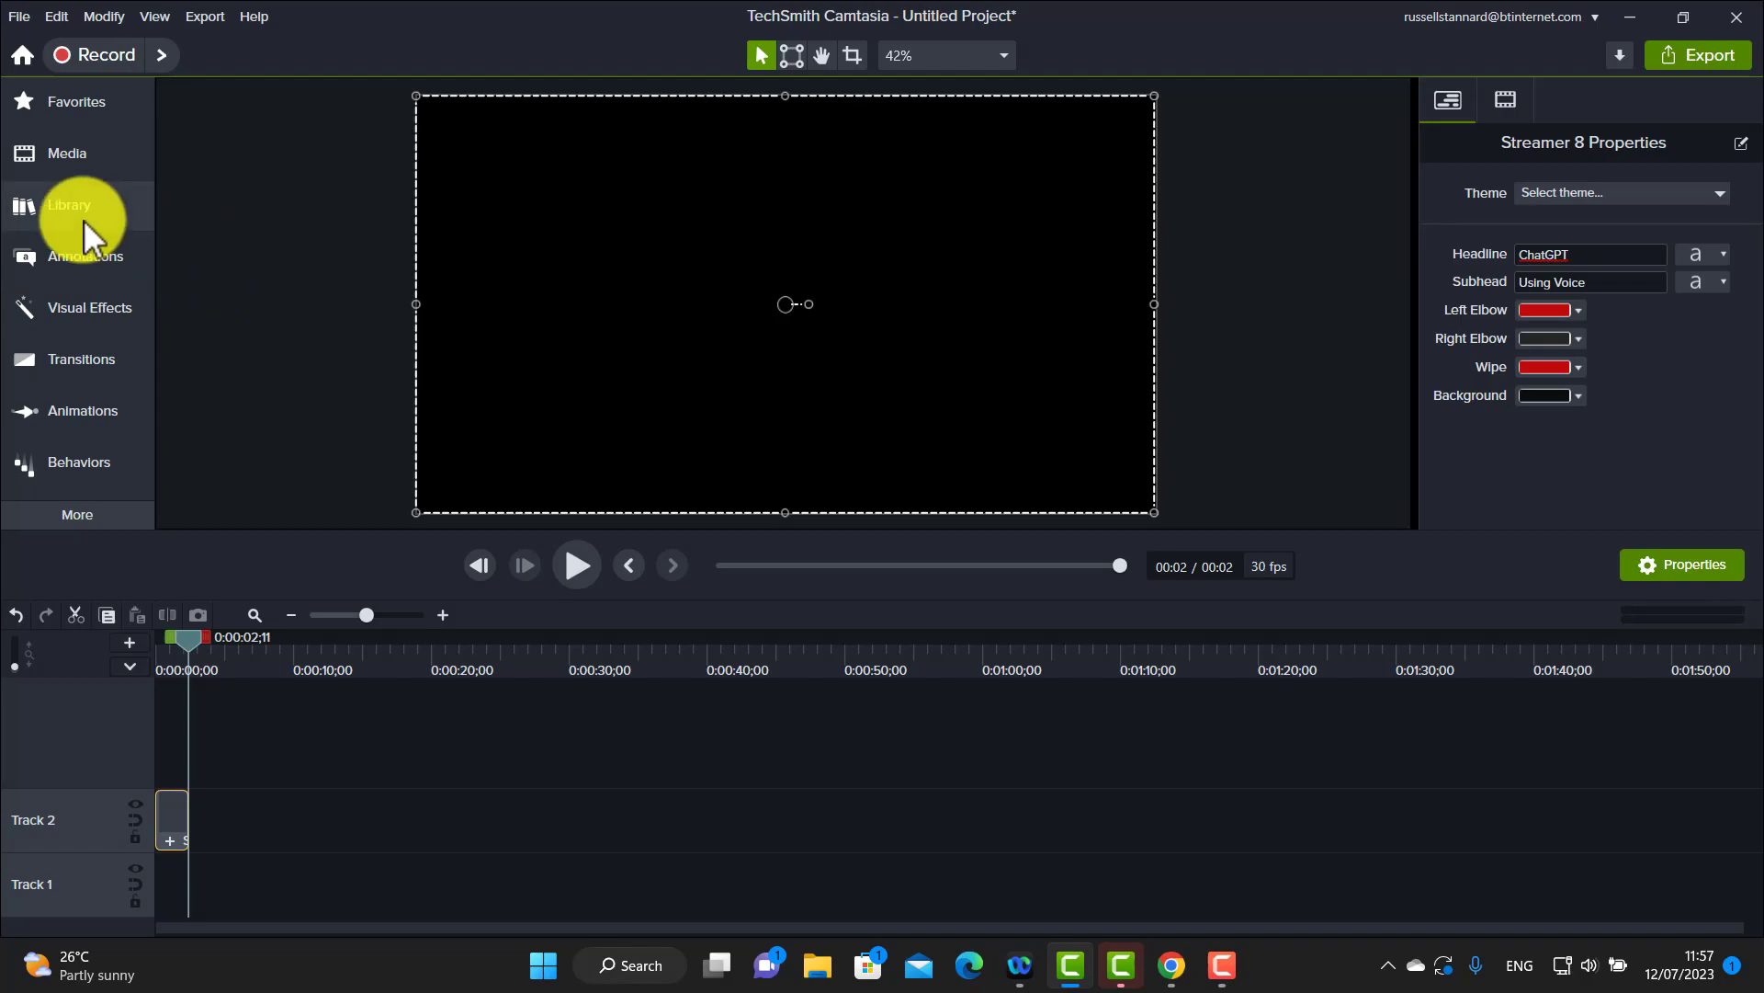
click(74, 218)
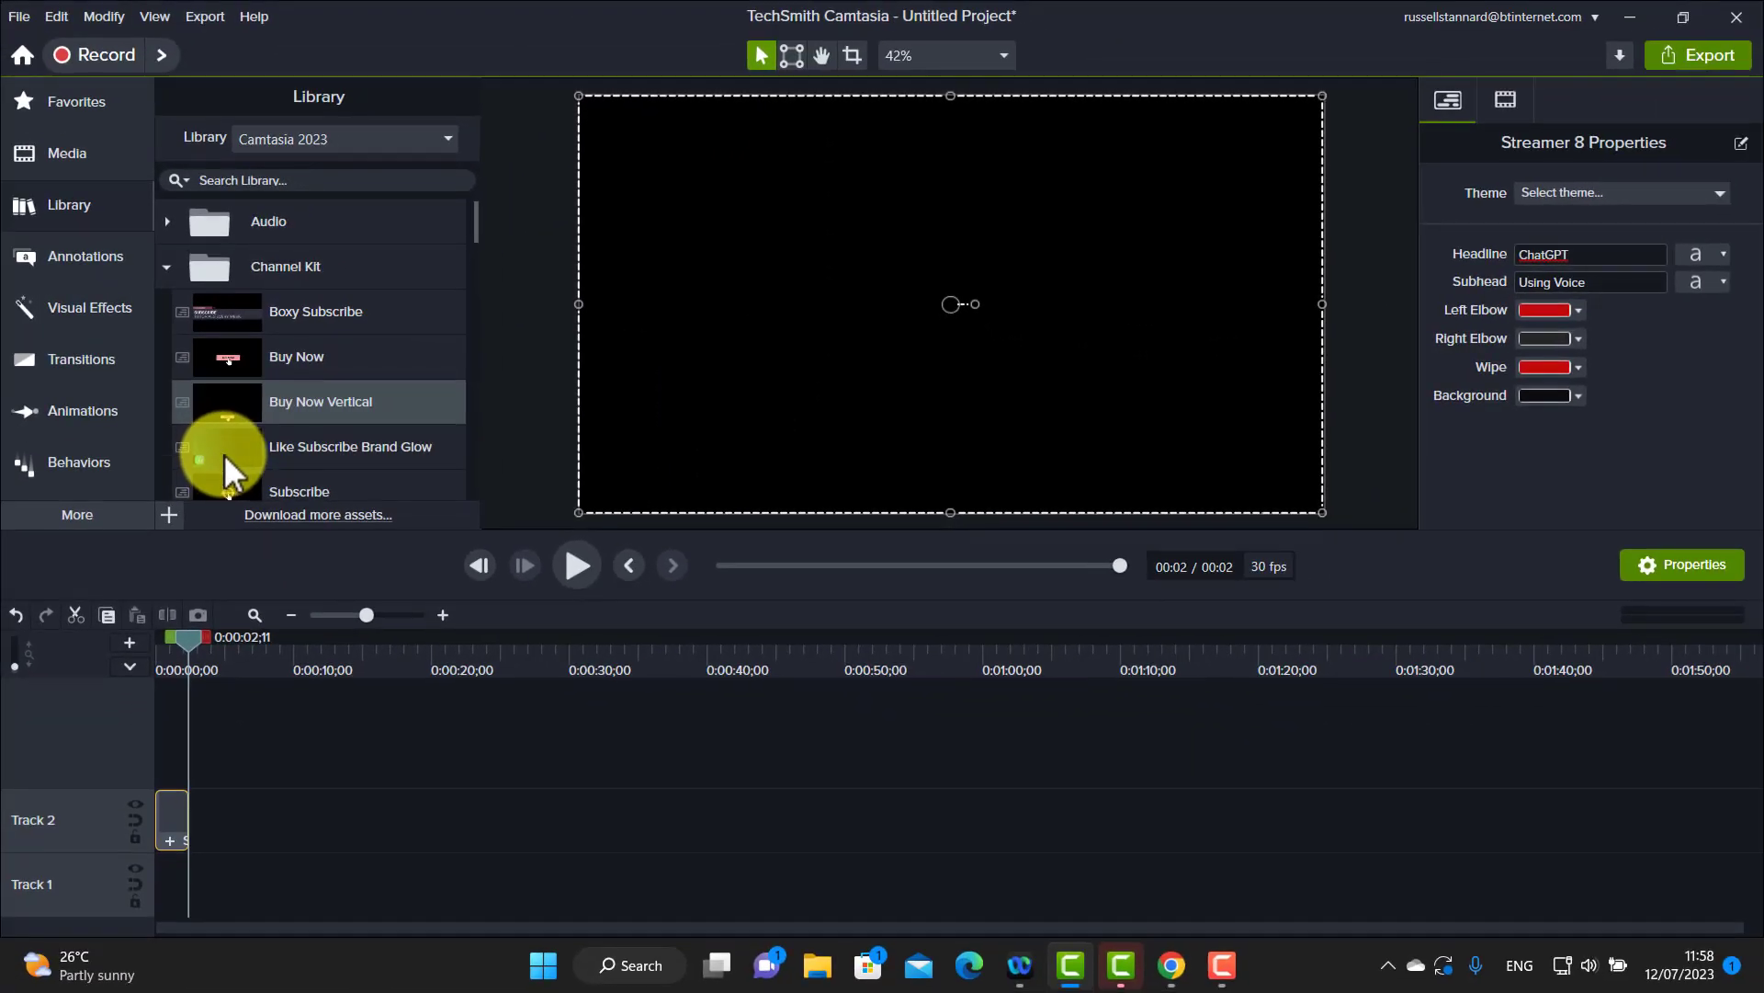
- Preview Like Subscribe Brand Glow and Subscribe, then add Subscribe to the timeline keeping 30 fps
double_click(223, 454)
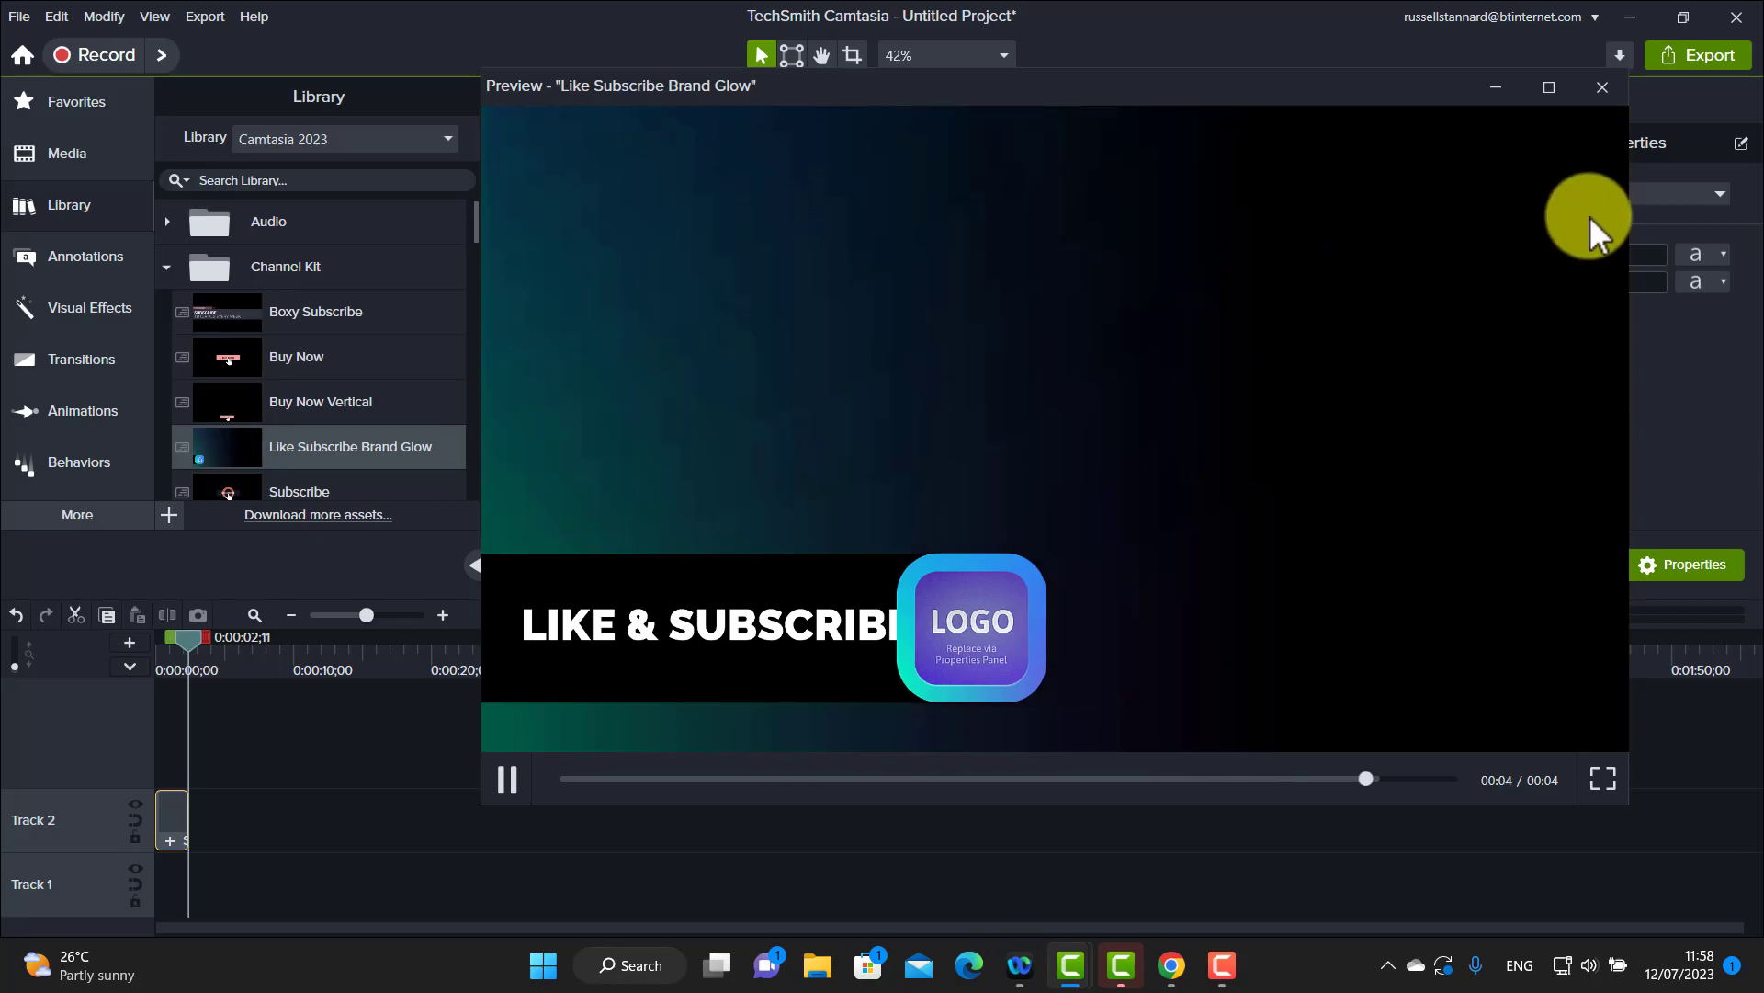
click(1603, 87)
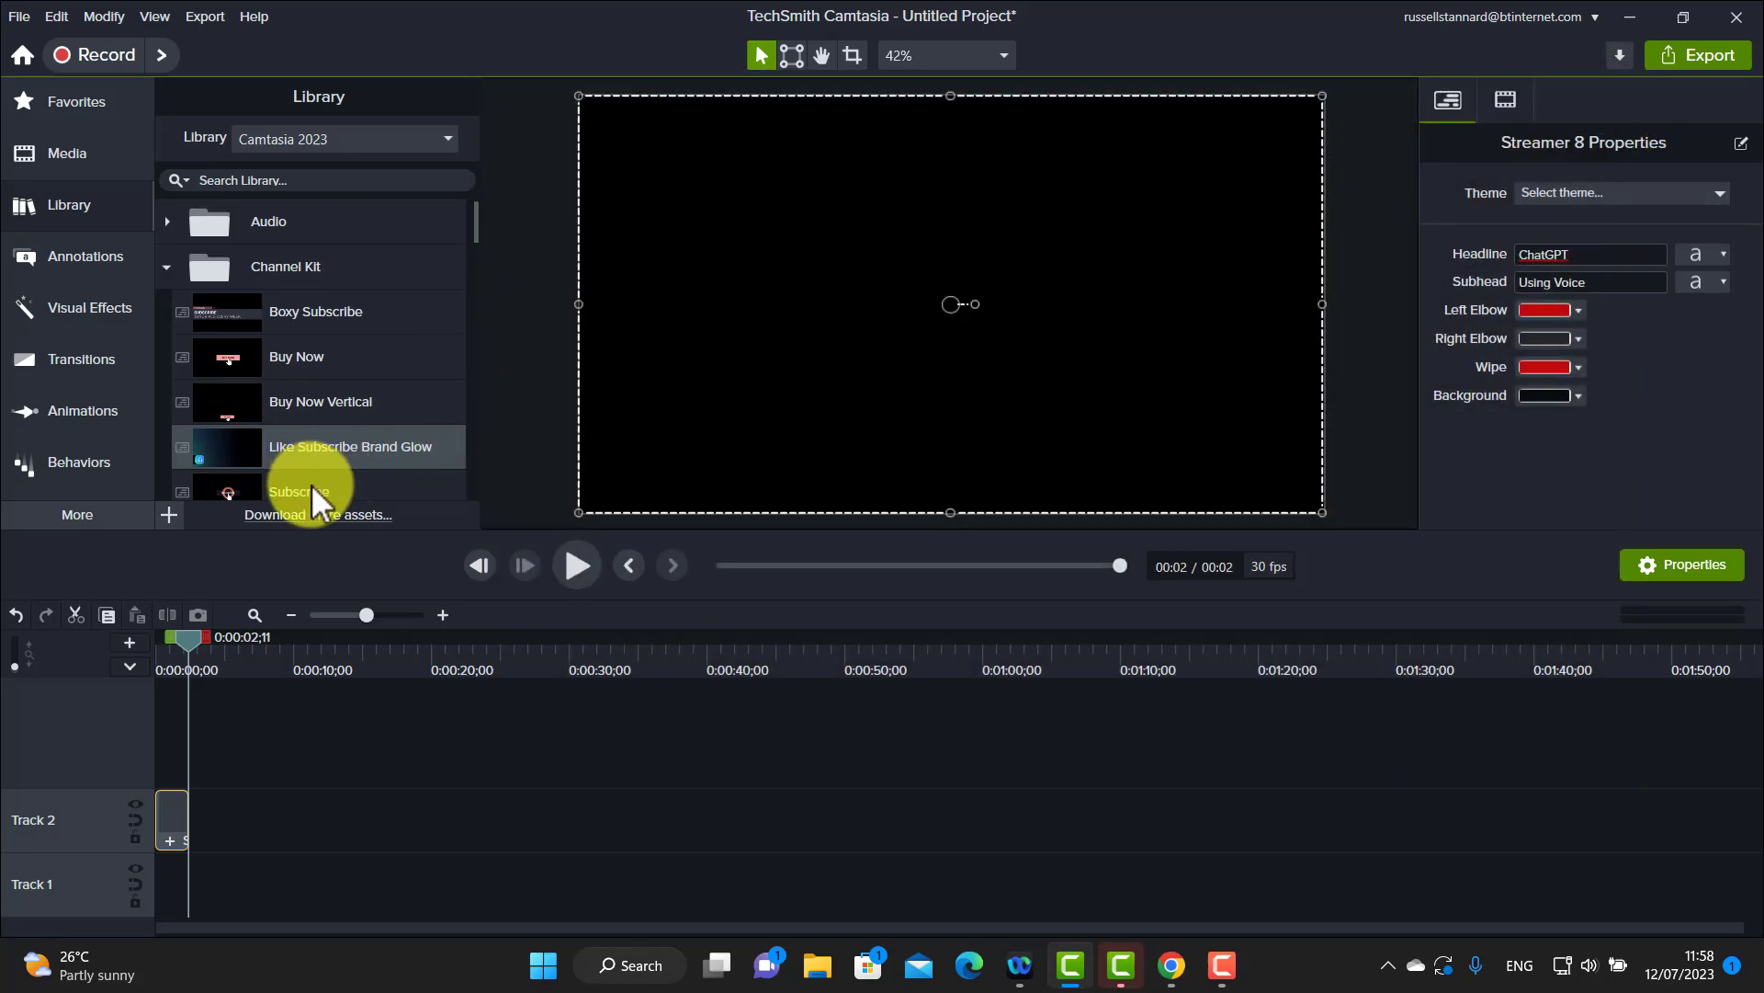
double_click(310, 485)
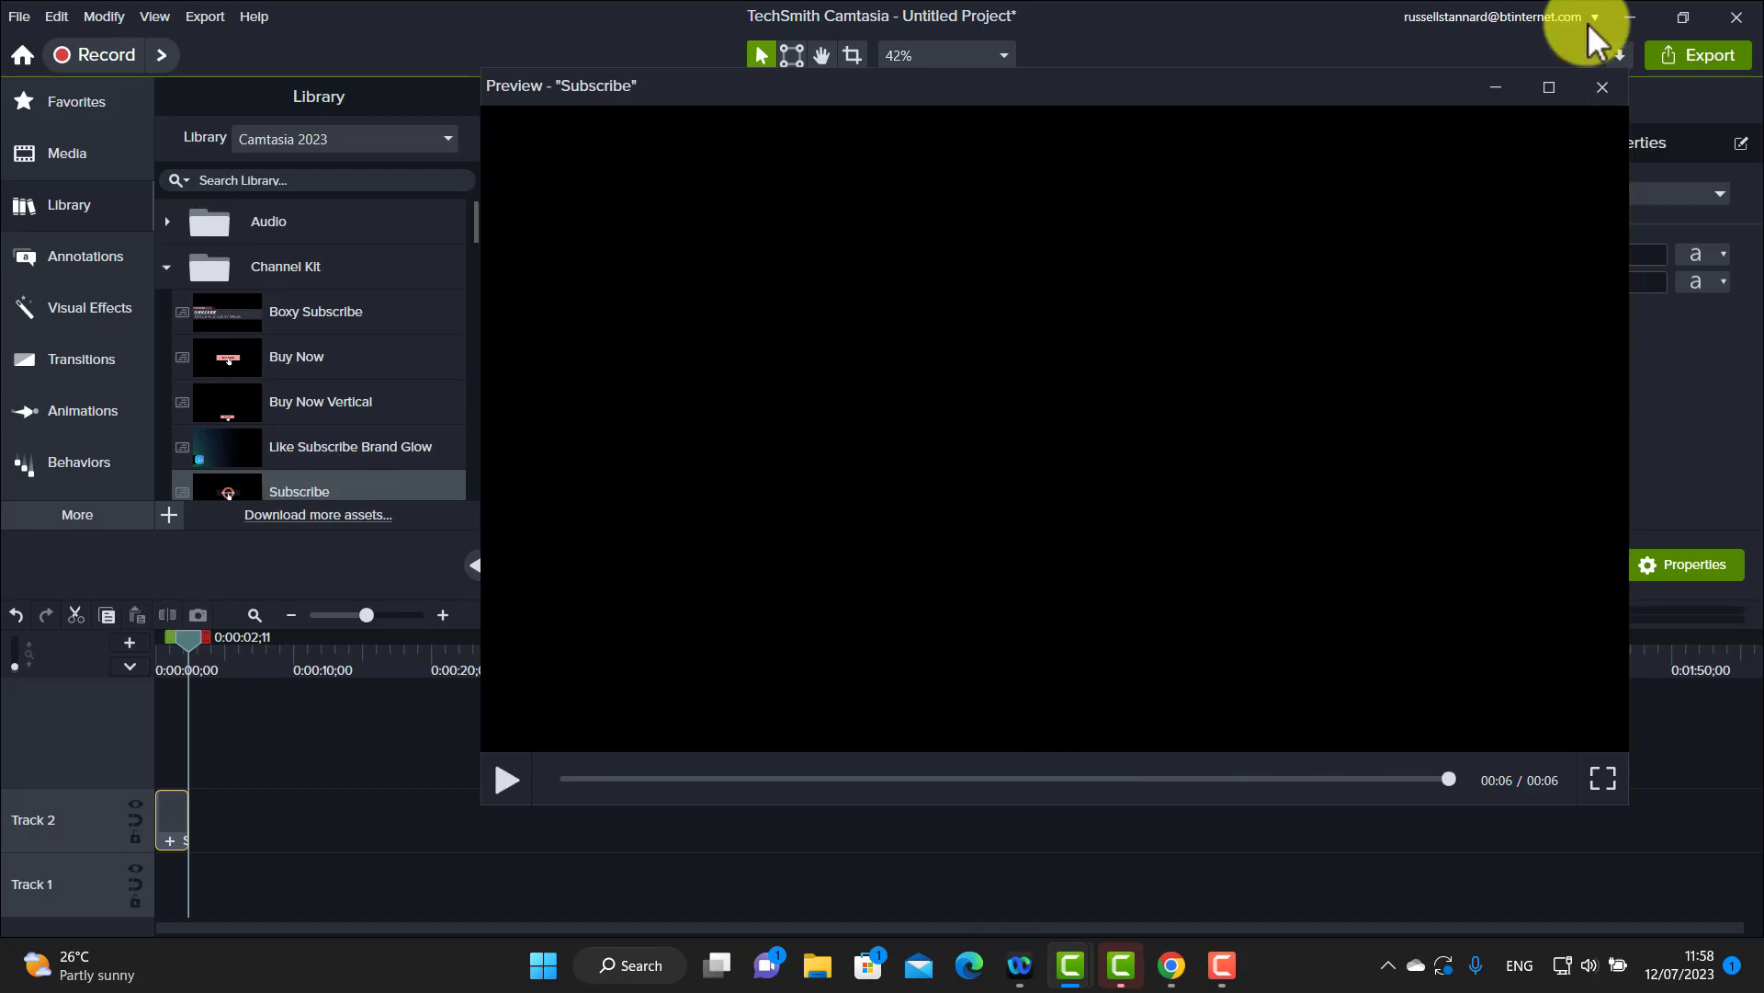
click(1604, 86)
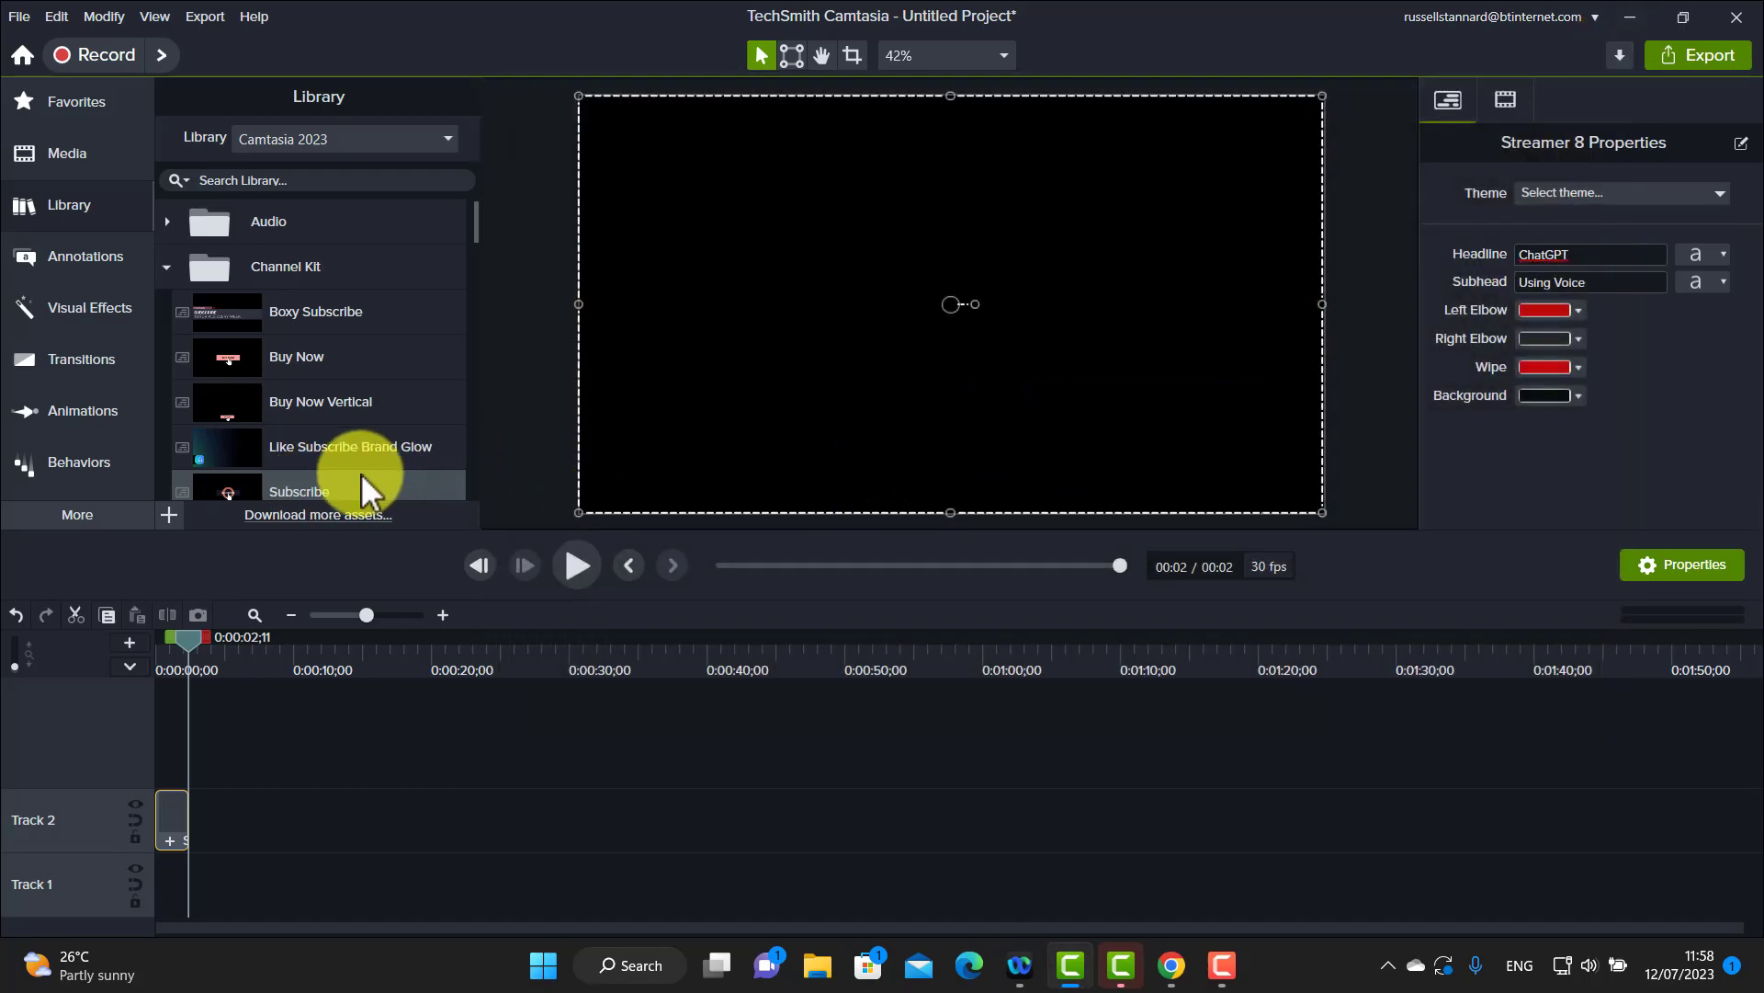
drag(362, 480, 188, 809)
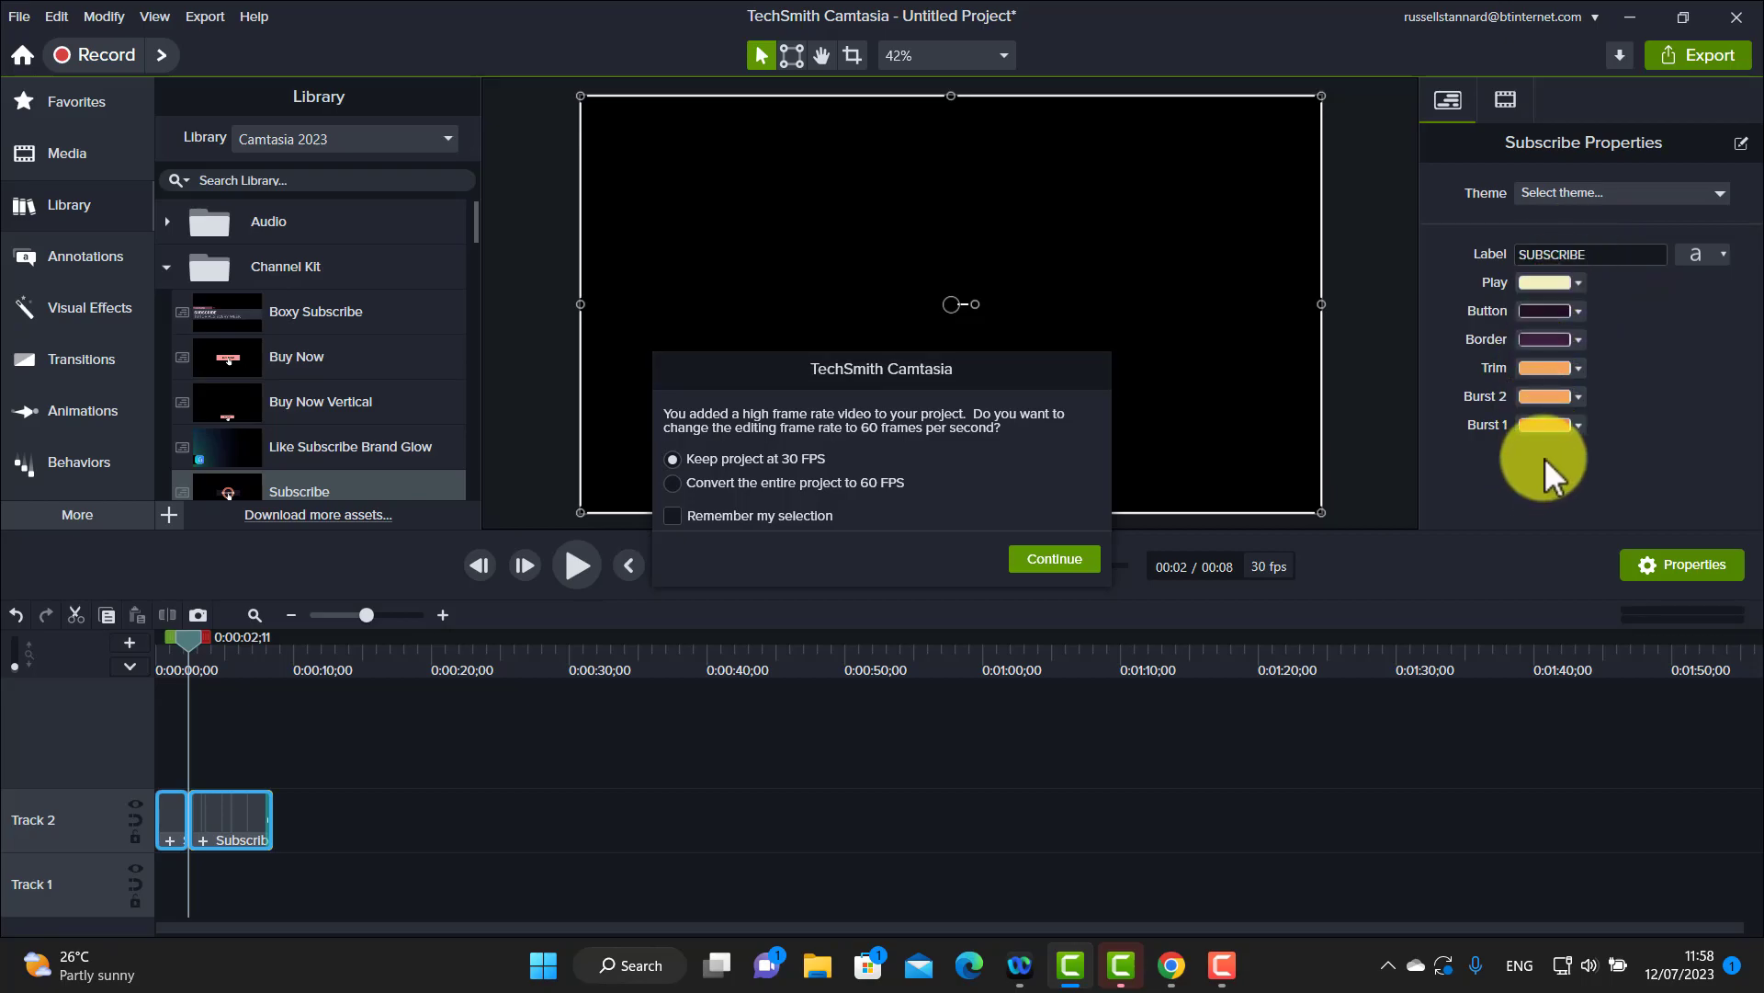
click(1036, 557)
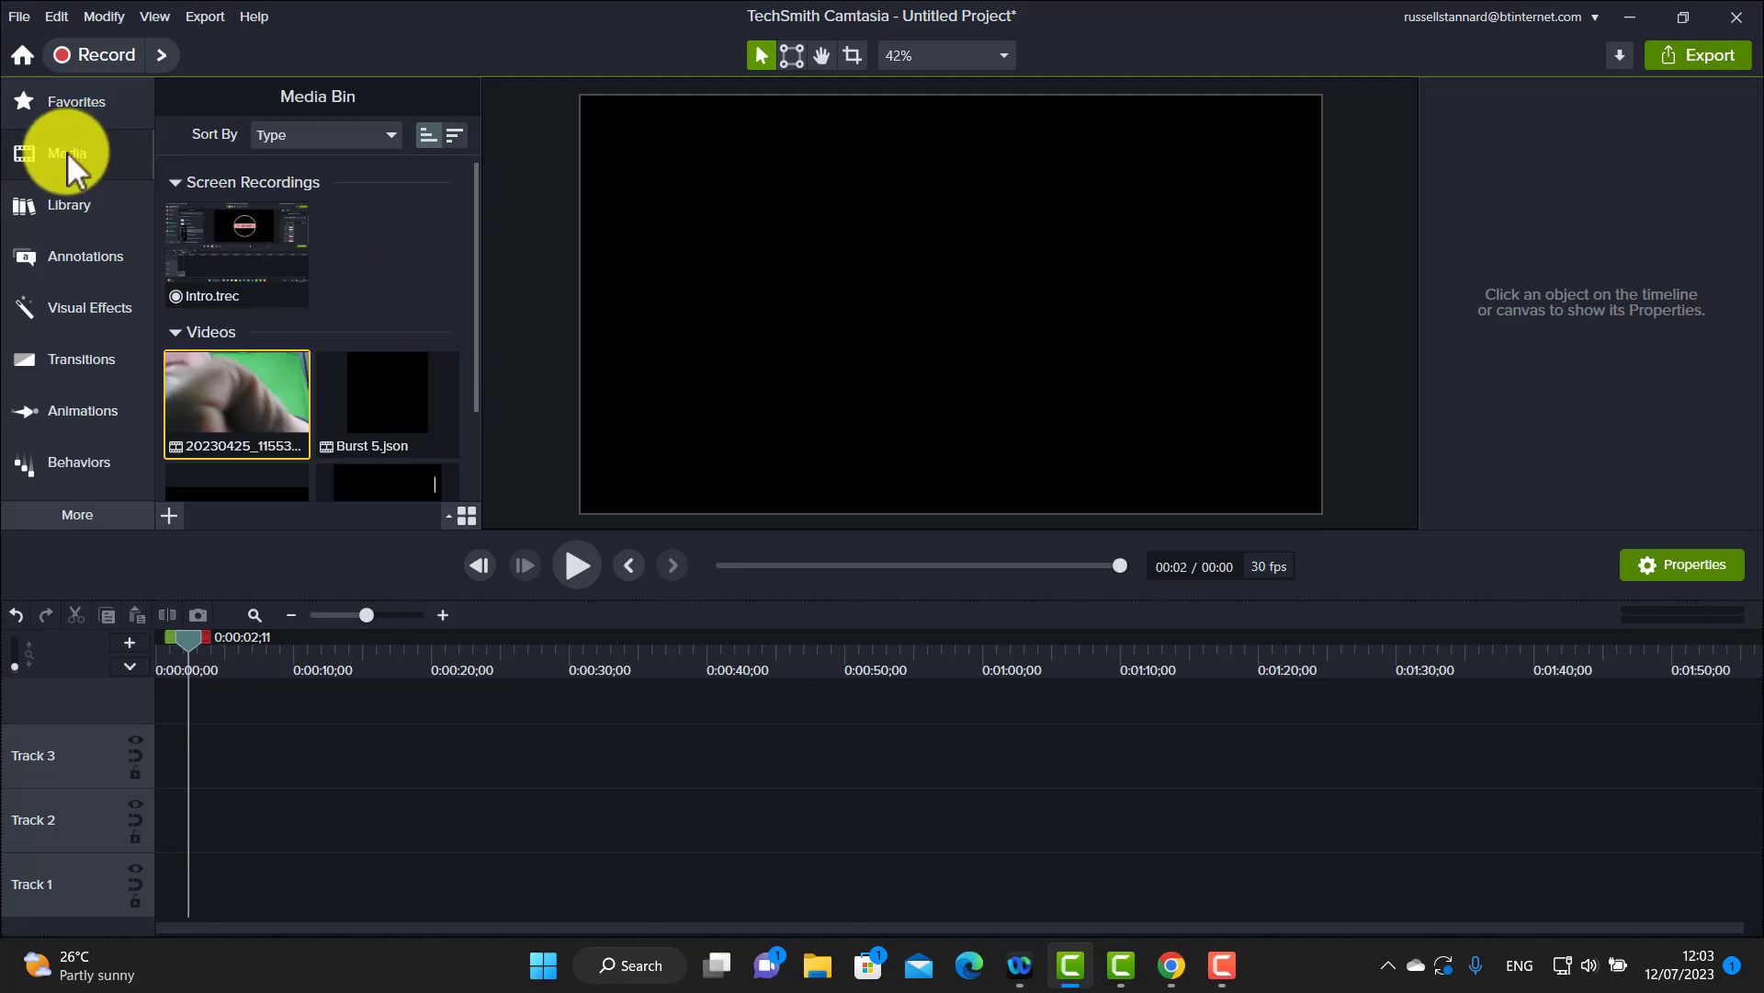
- Expand Dynamic Backgrounds, try 4stopgradient on Track 1, then delete it
click(45, 206)
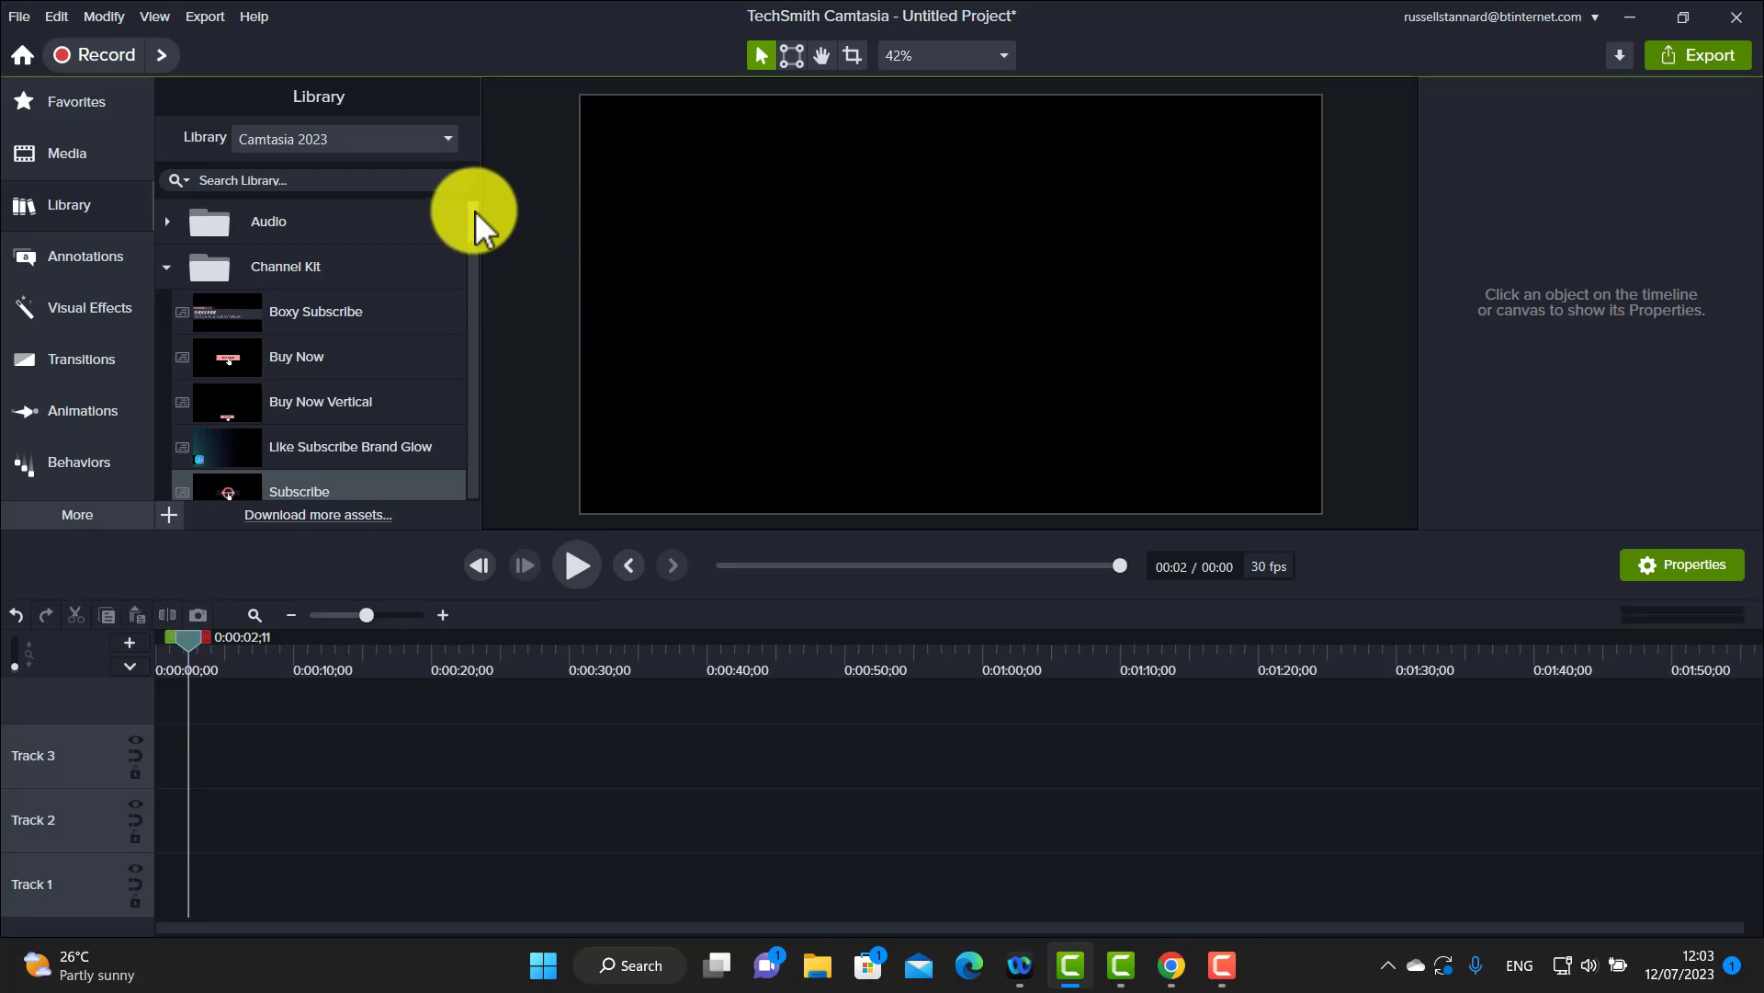
drag(476, 217, 476, 286)
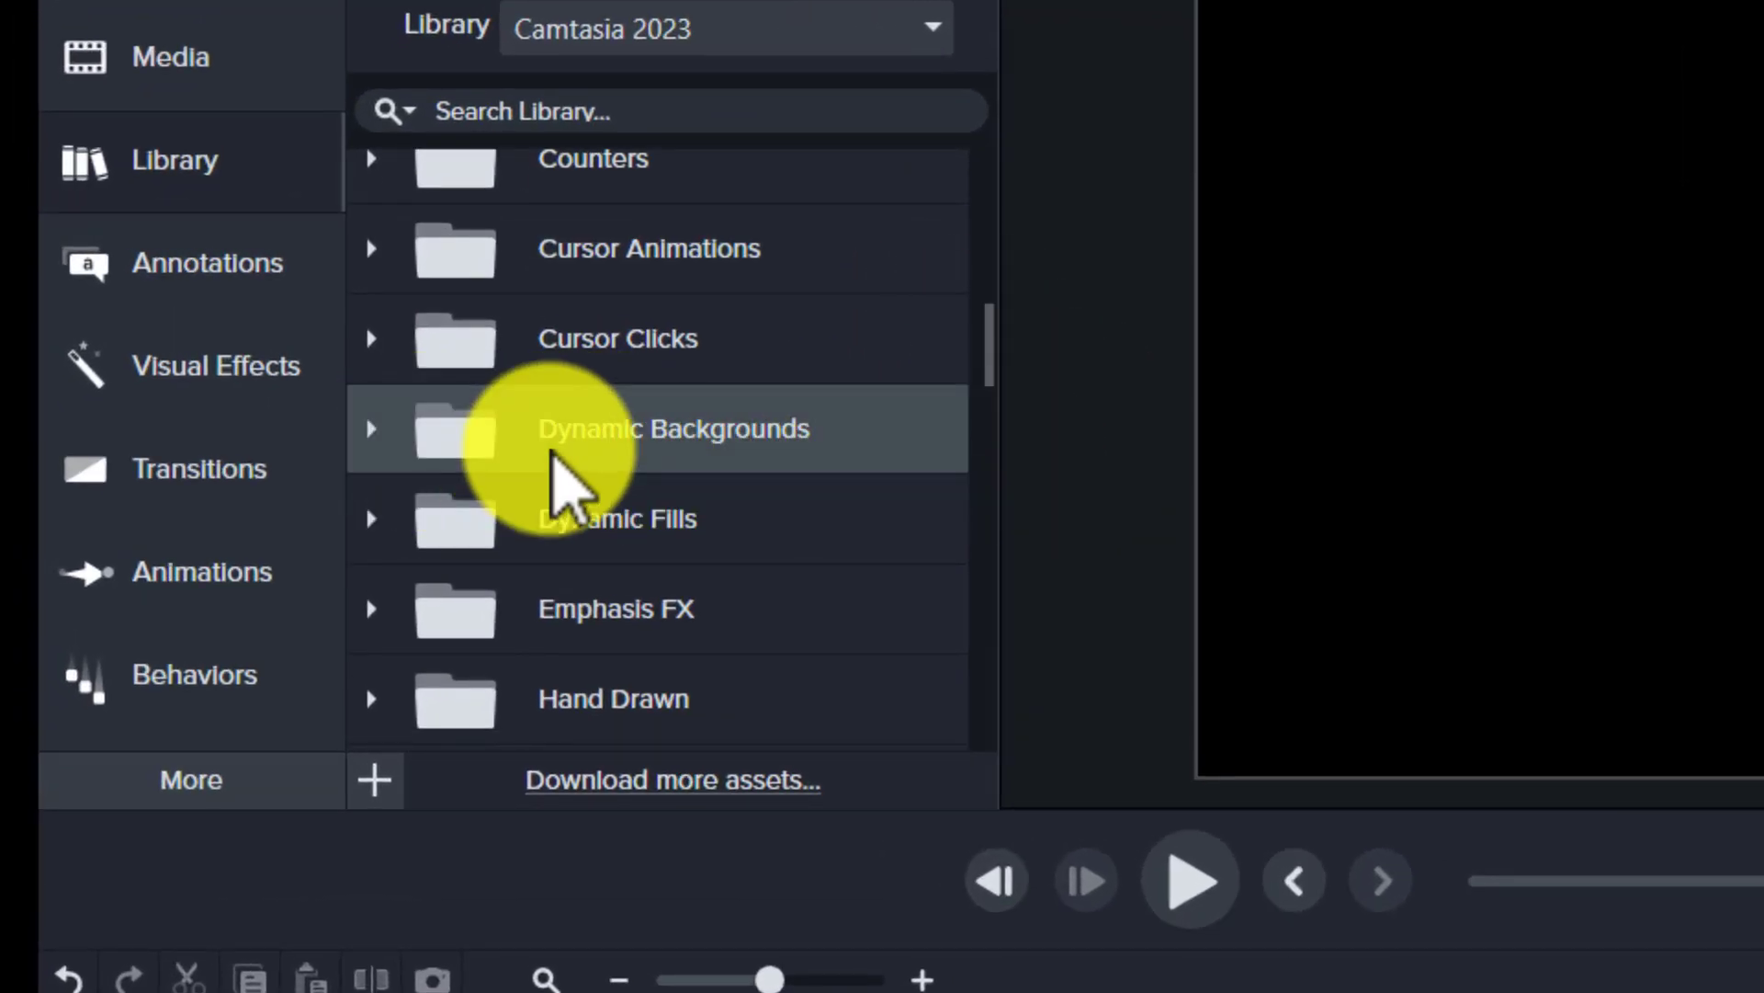
click(371, 429)
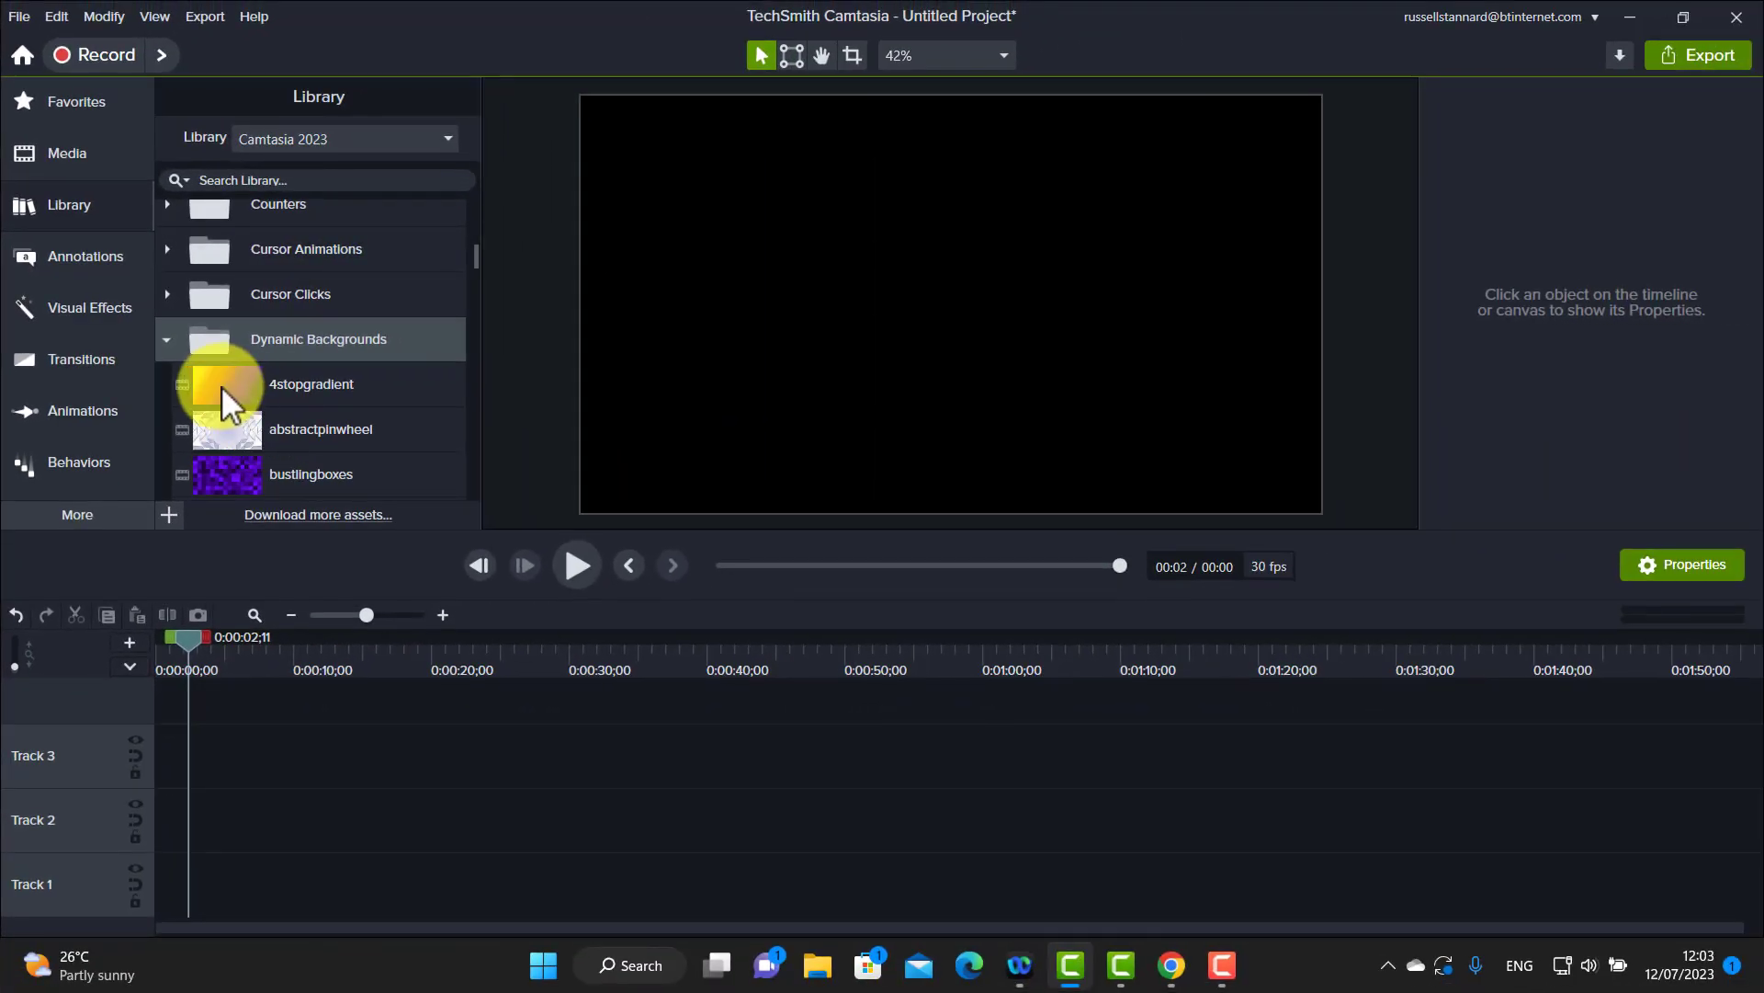
drag(482, 519, 757, 992)
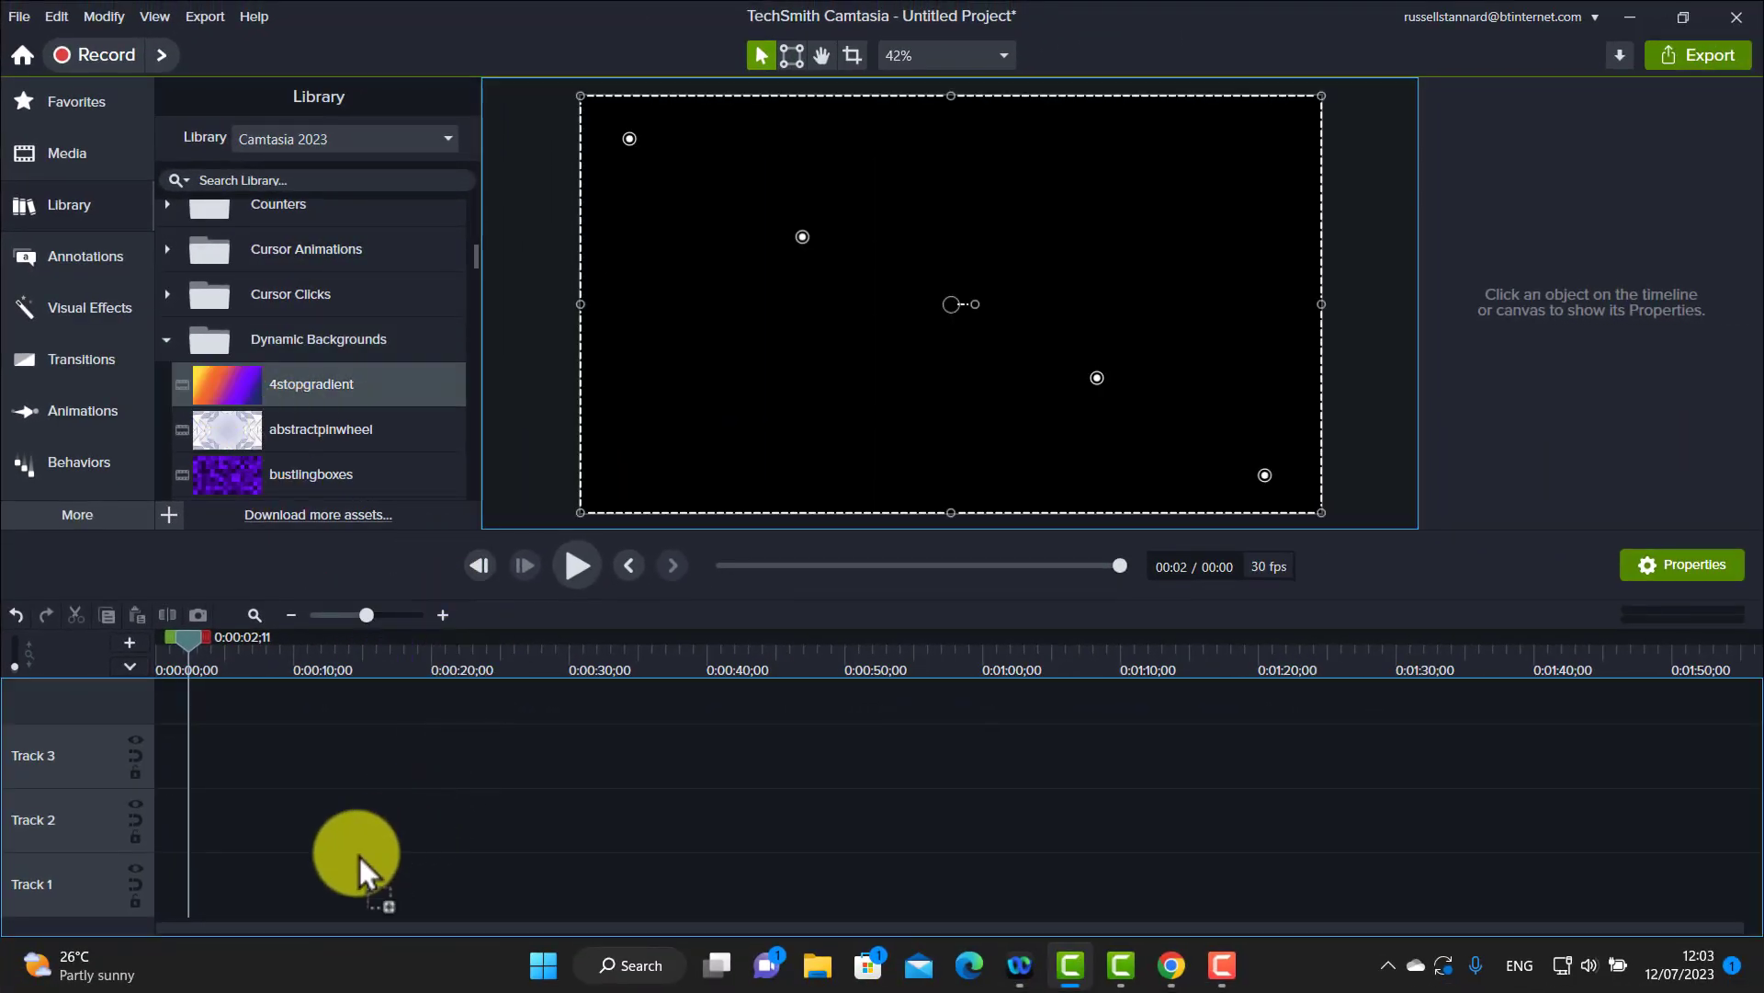
drag(361, 857, 146, 884)
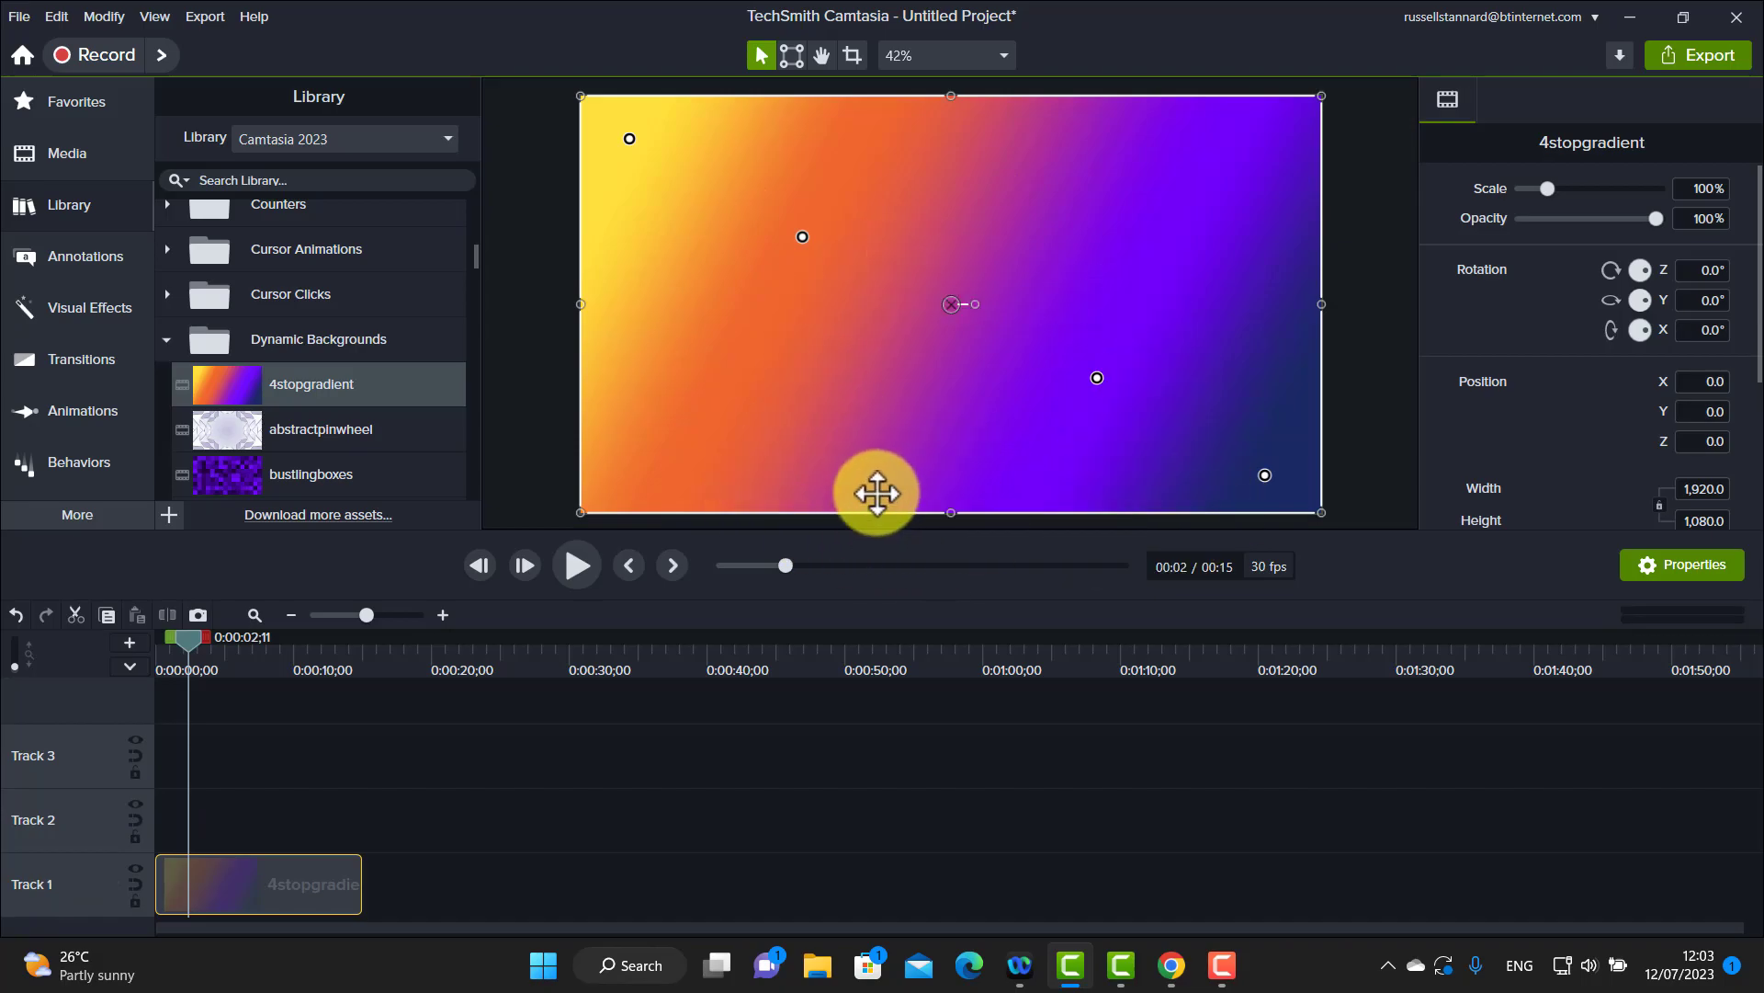
drag(474, 250, 455, 369)
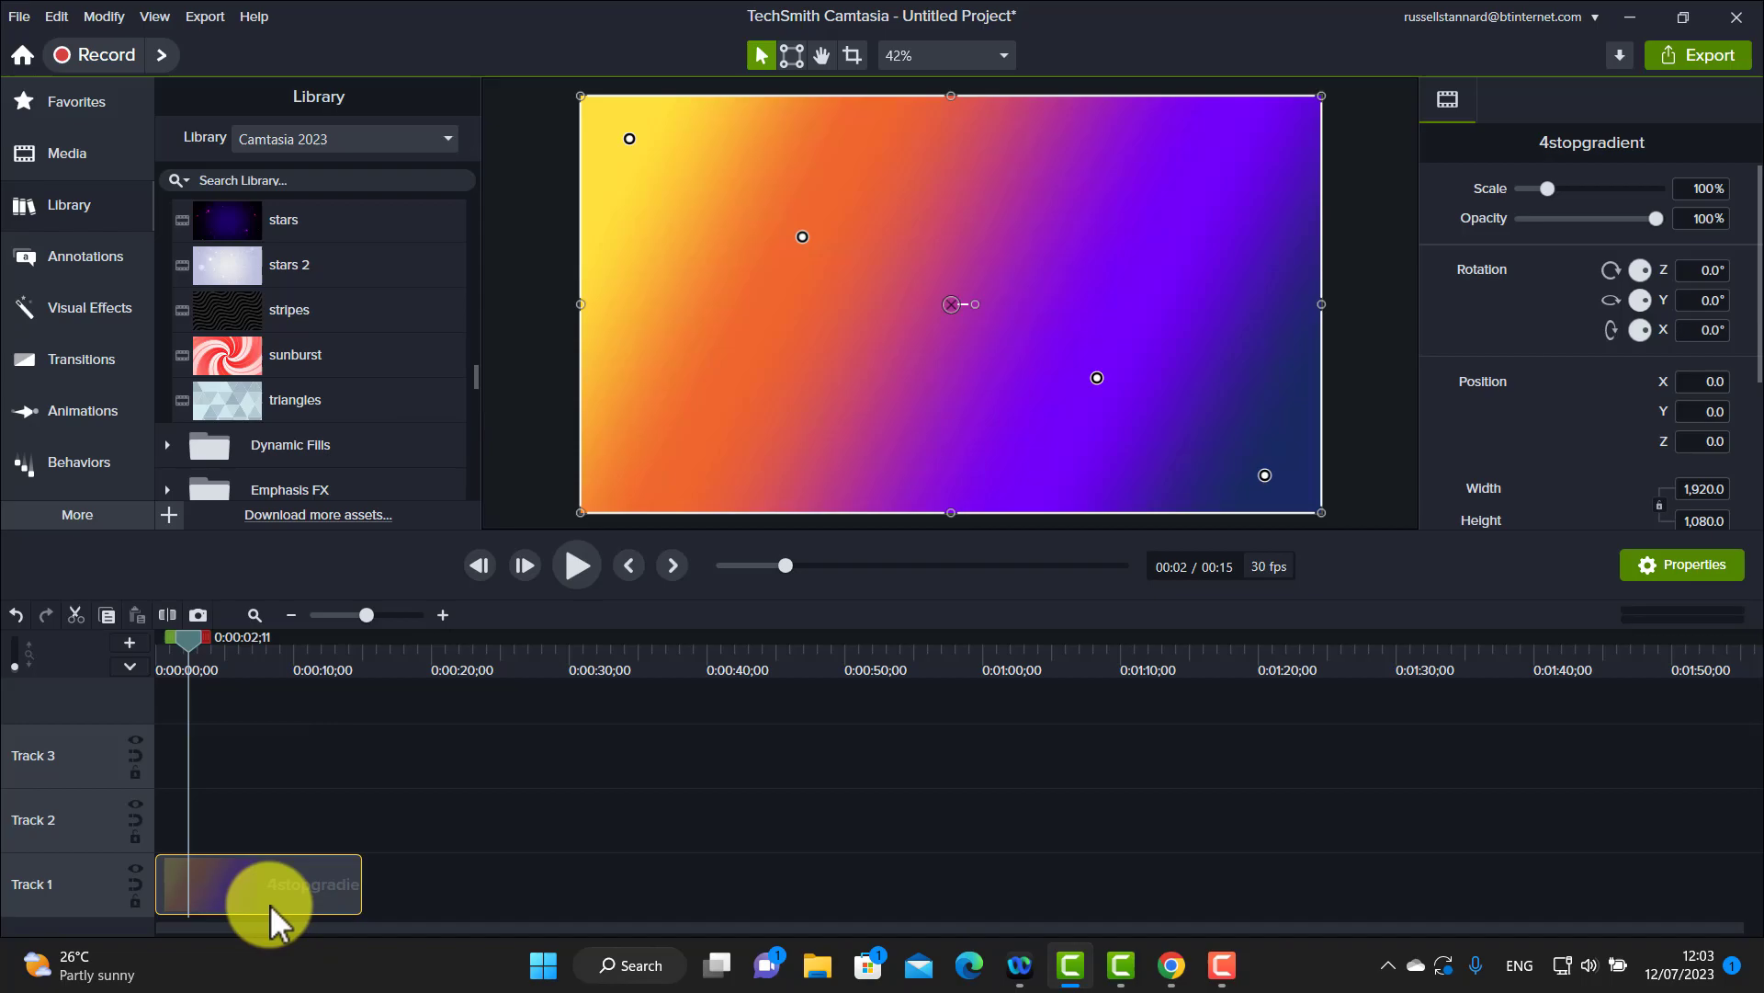
key(Delete)
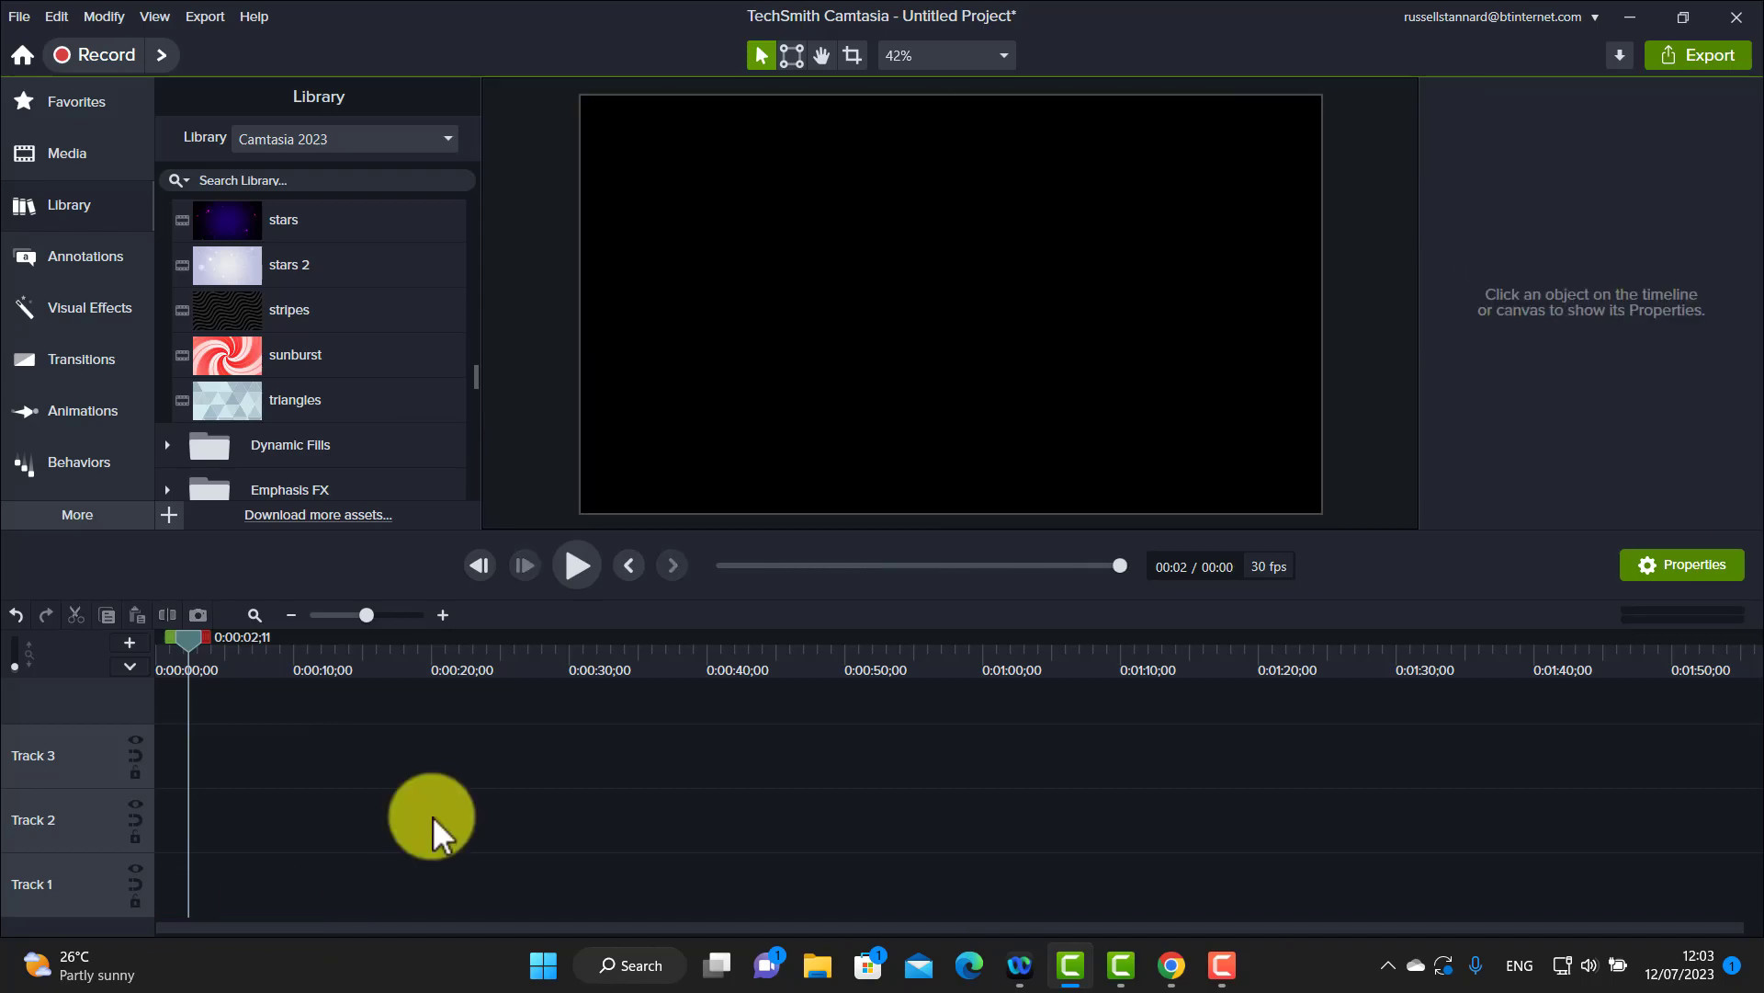
- Add the sunburst background to Track 1, preview it, and scroll to its Dynamic Properties
drag(240, 362, 103, 862)
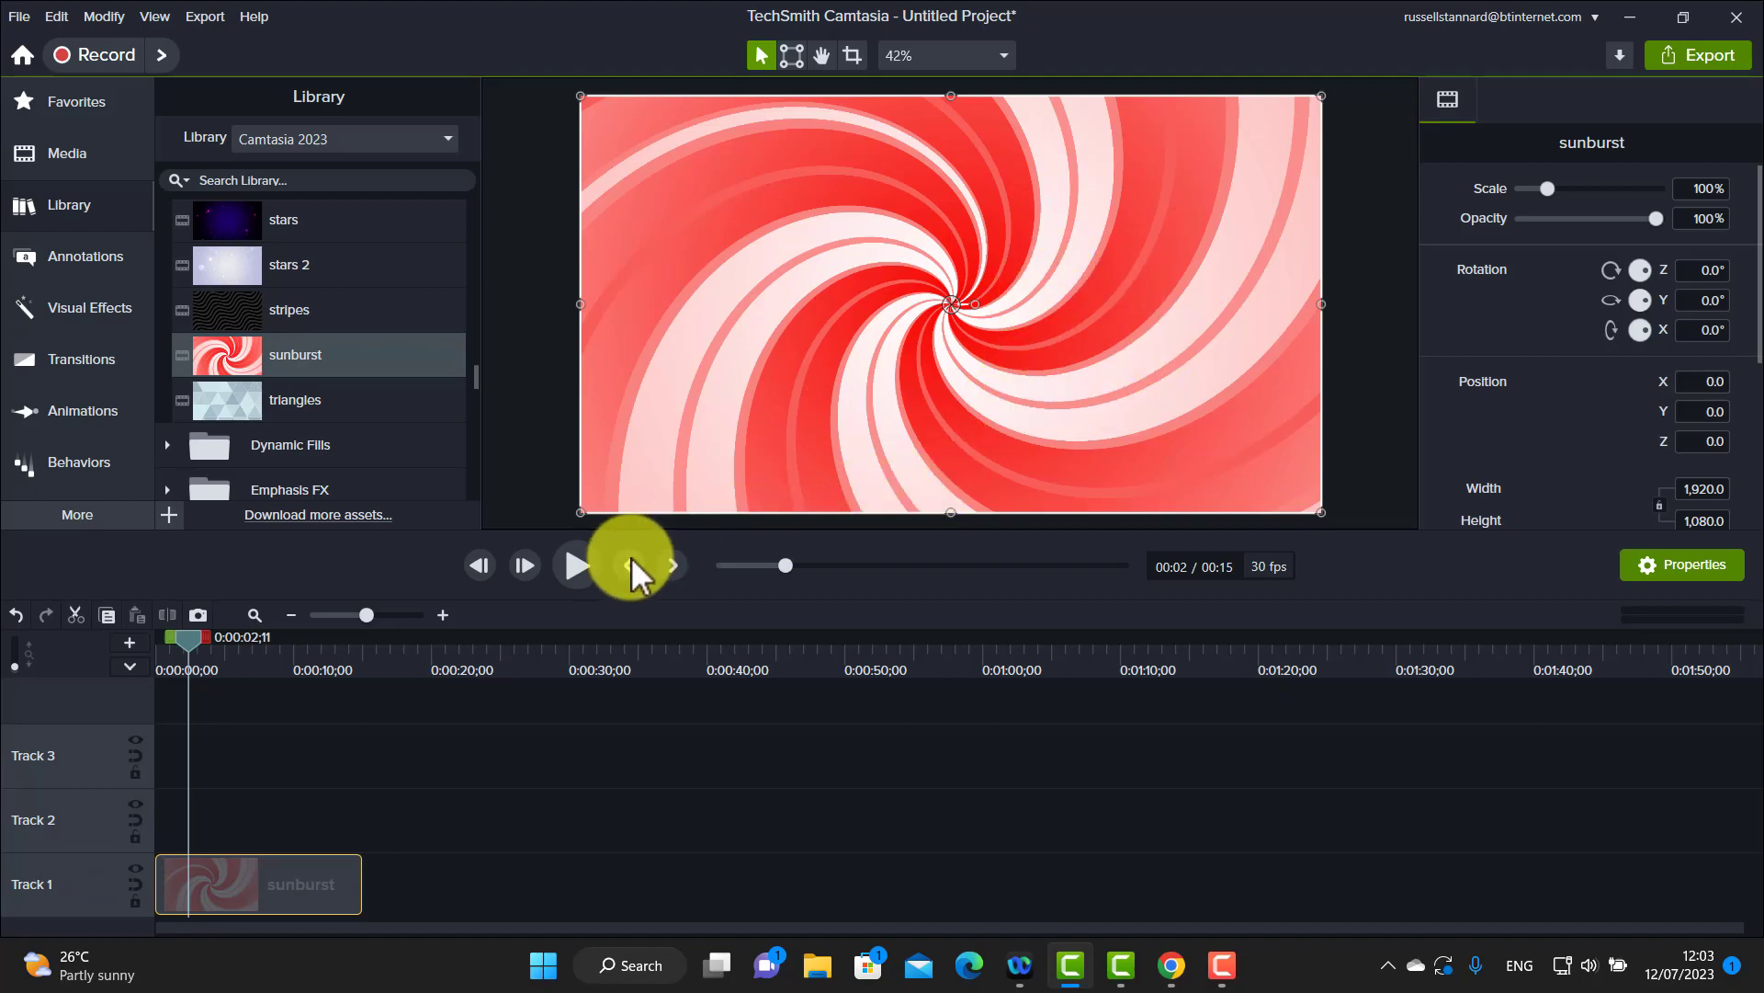
click(576, 564)
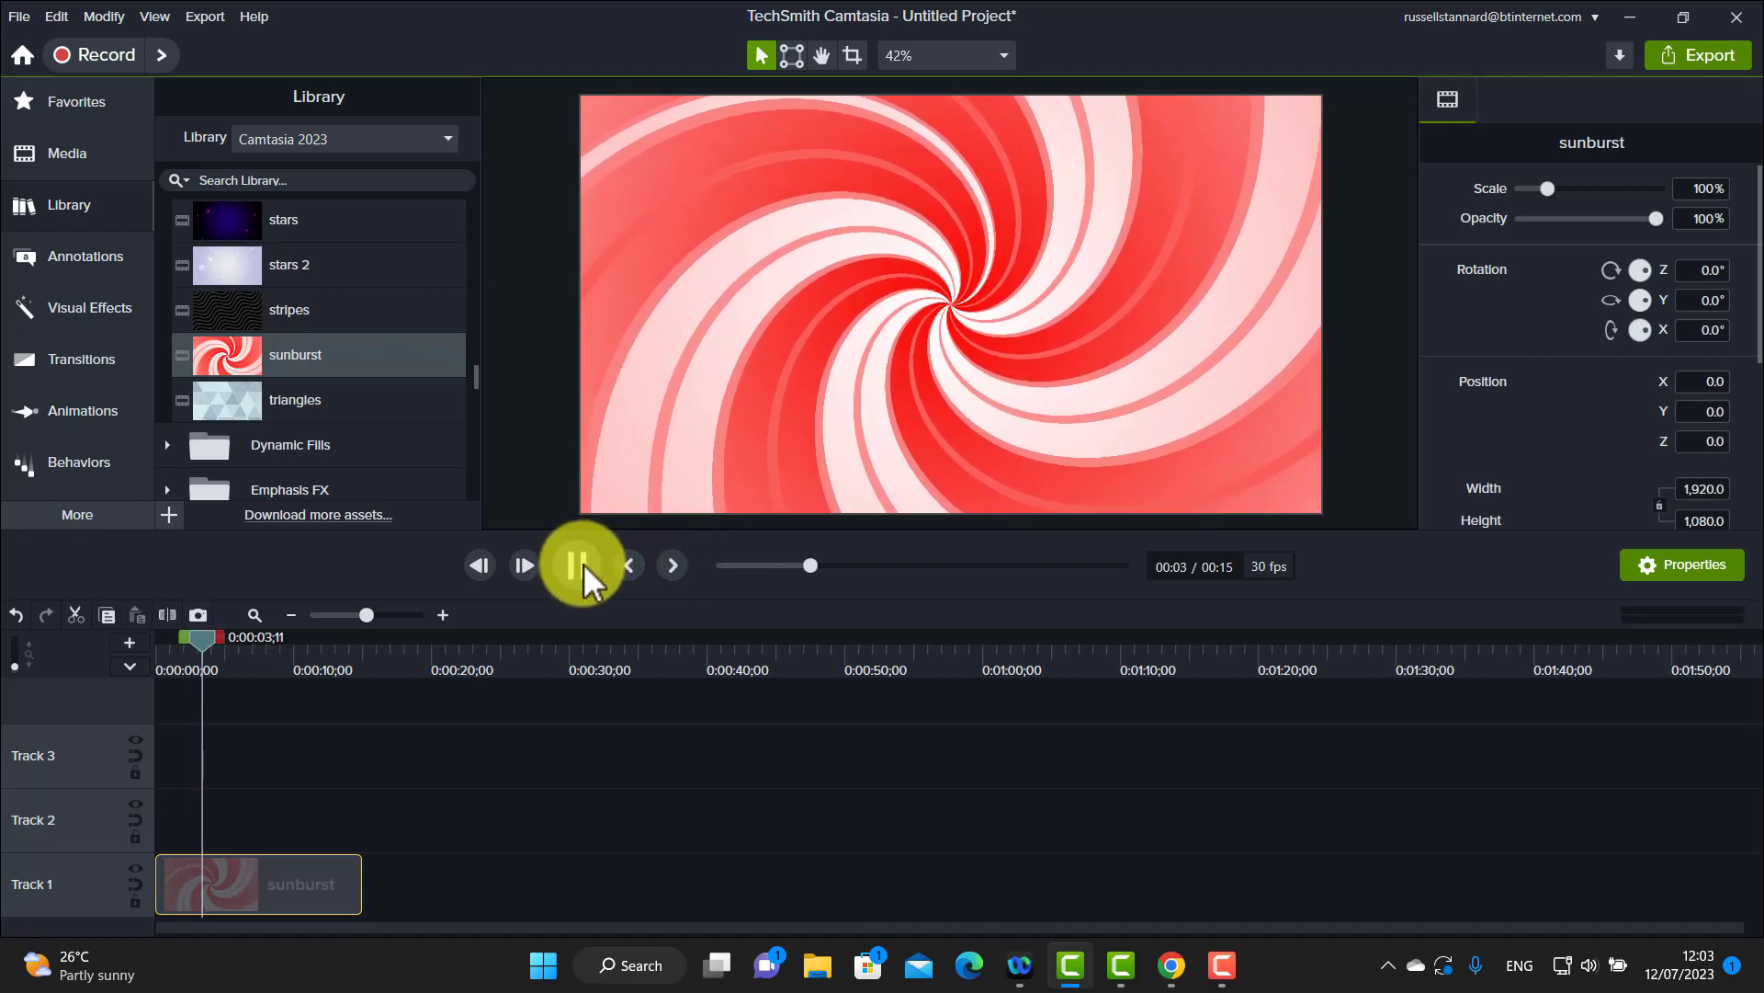
click(582, 564)
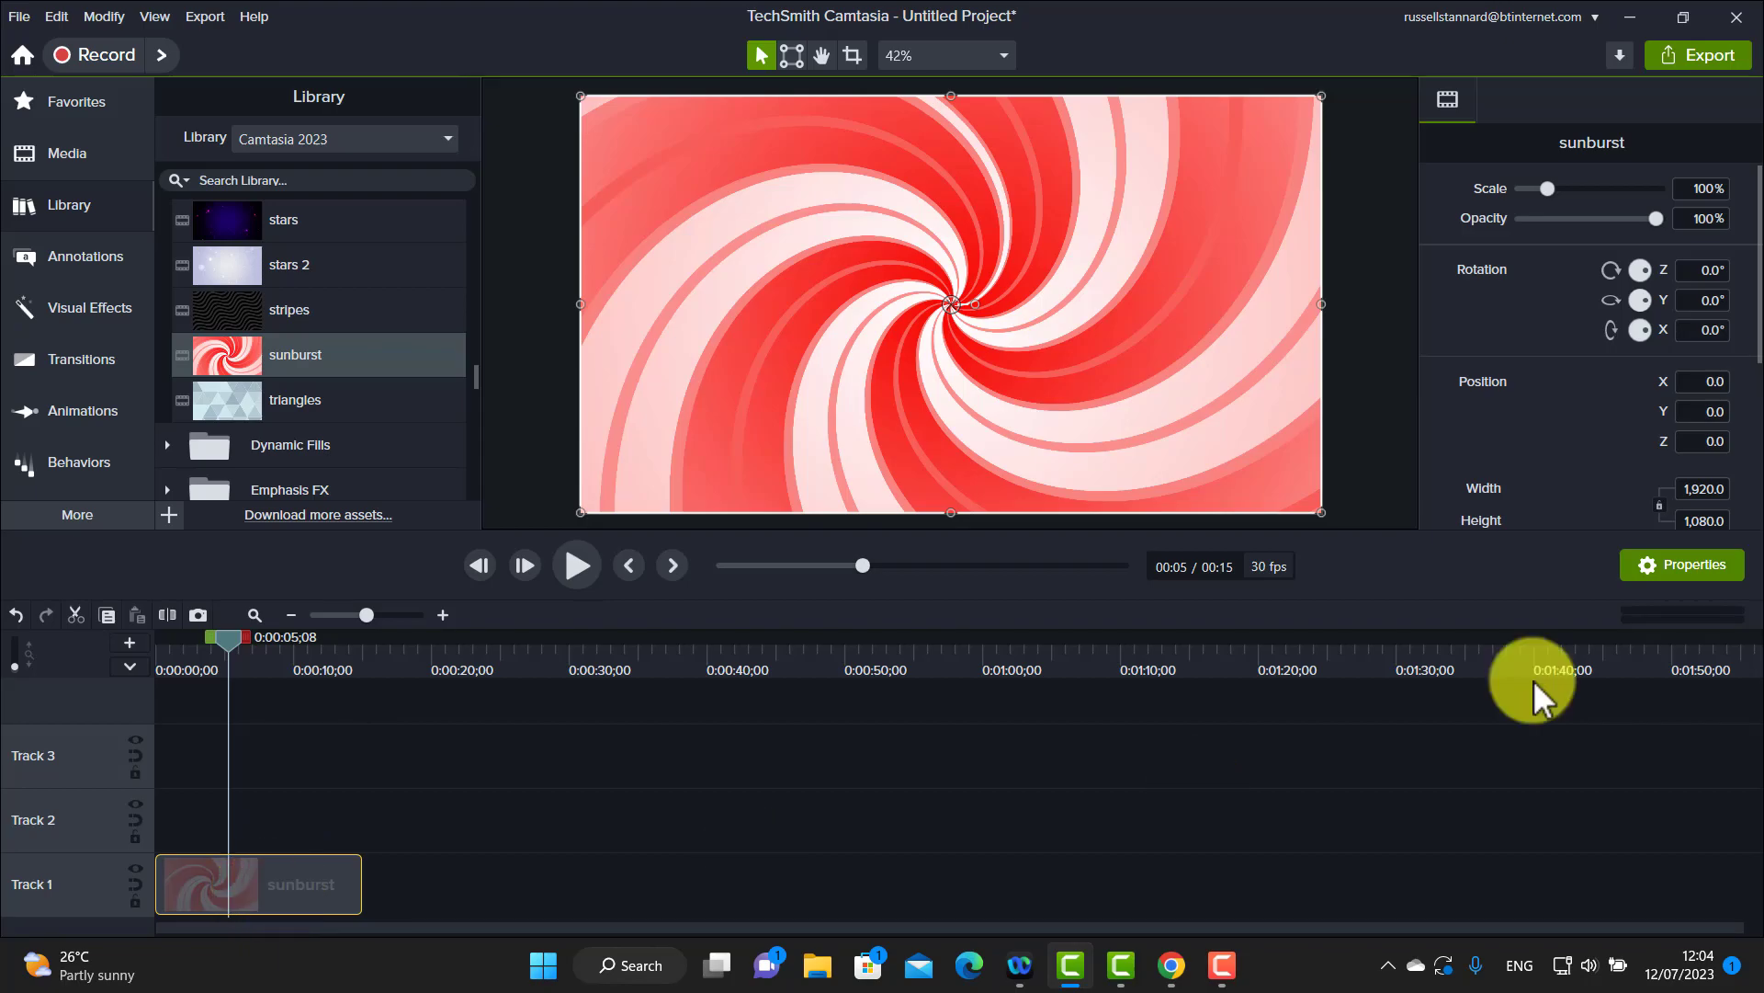
drag(1755, 330, 1755, 504)
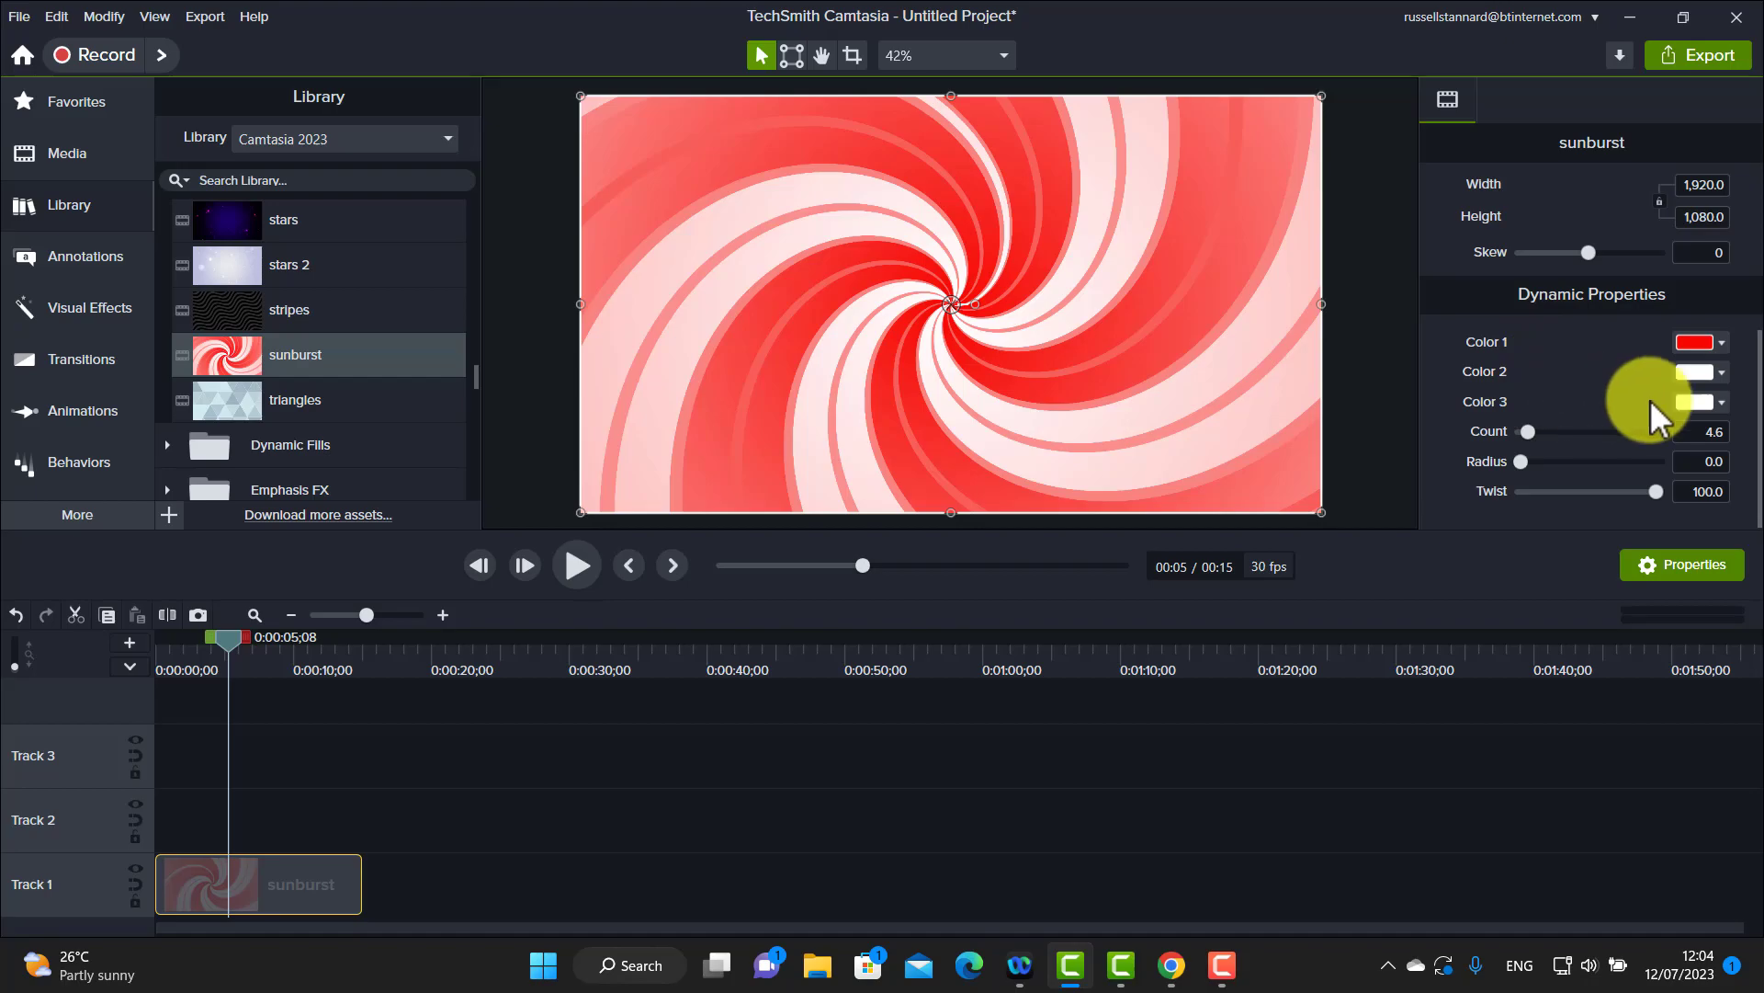
- Set the first sunburst's Color 1 to pale grey
click(1724, 344)
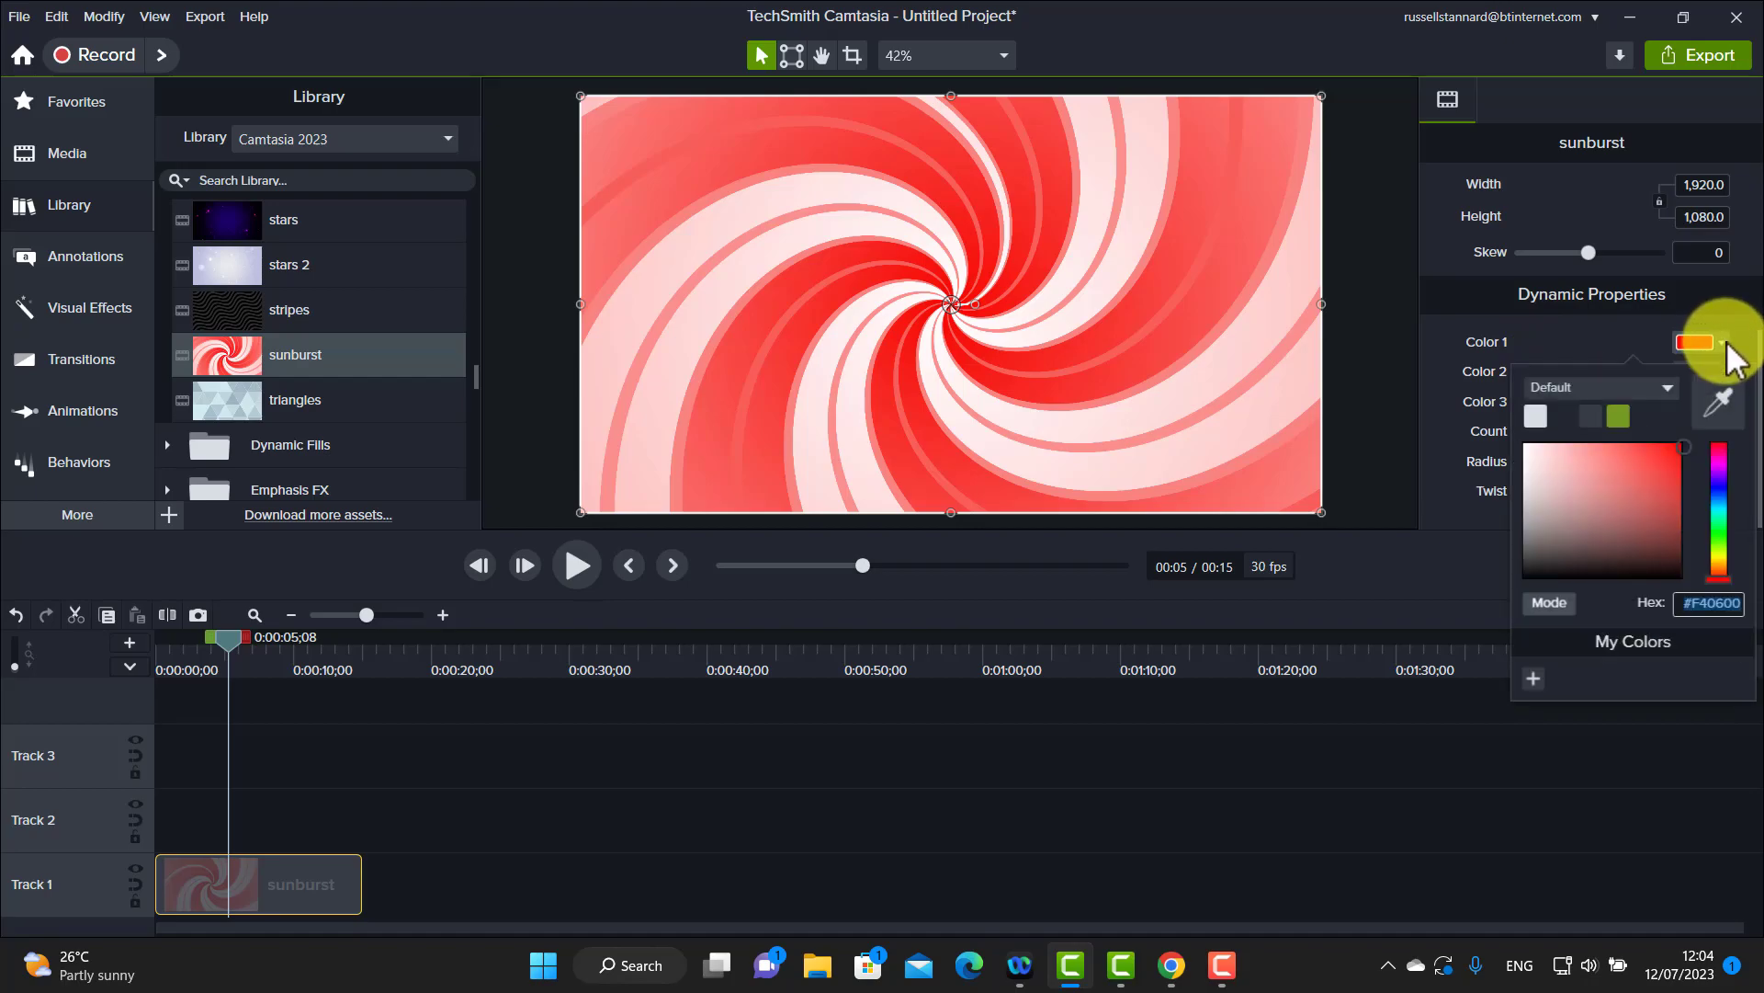
click(1618, 415)
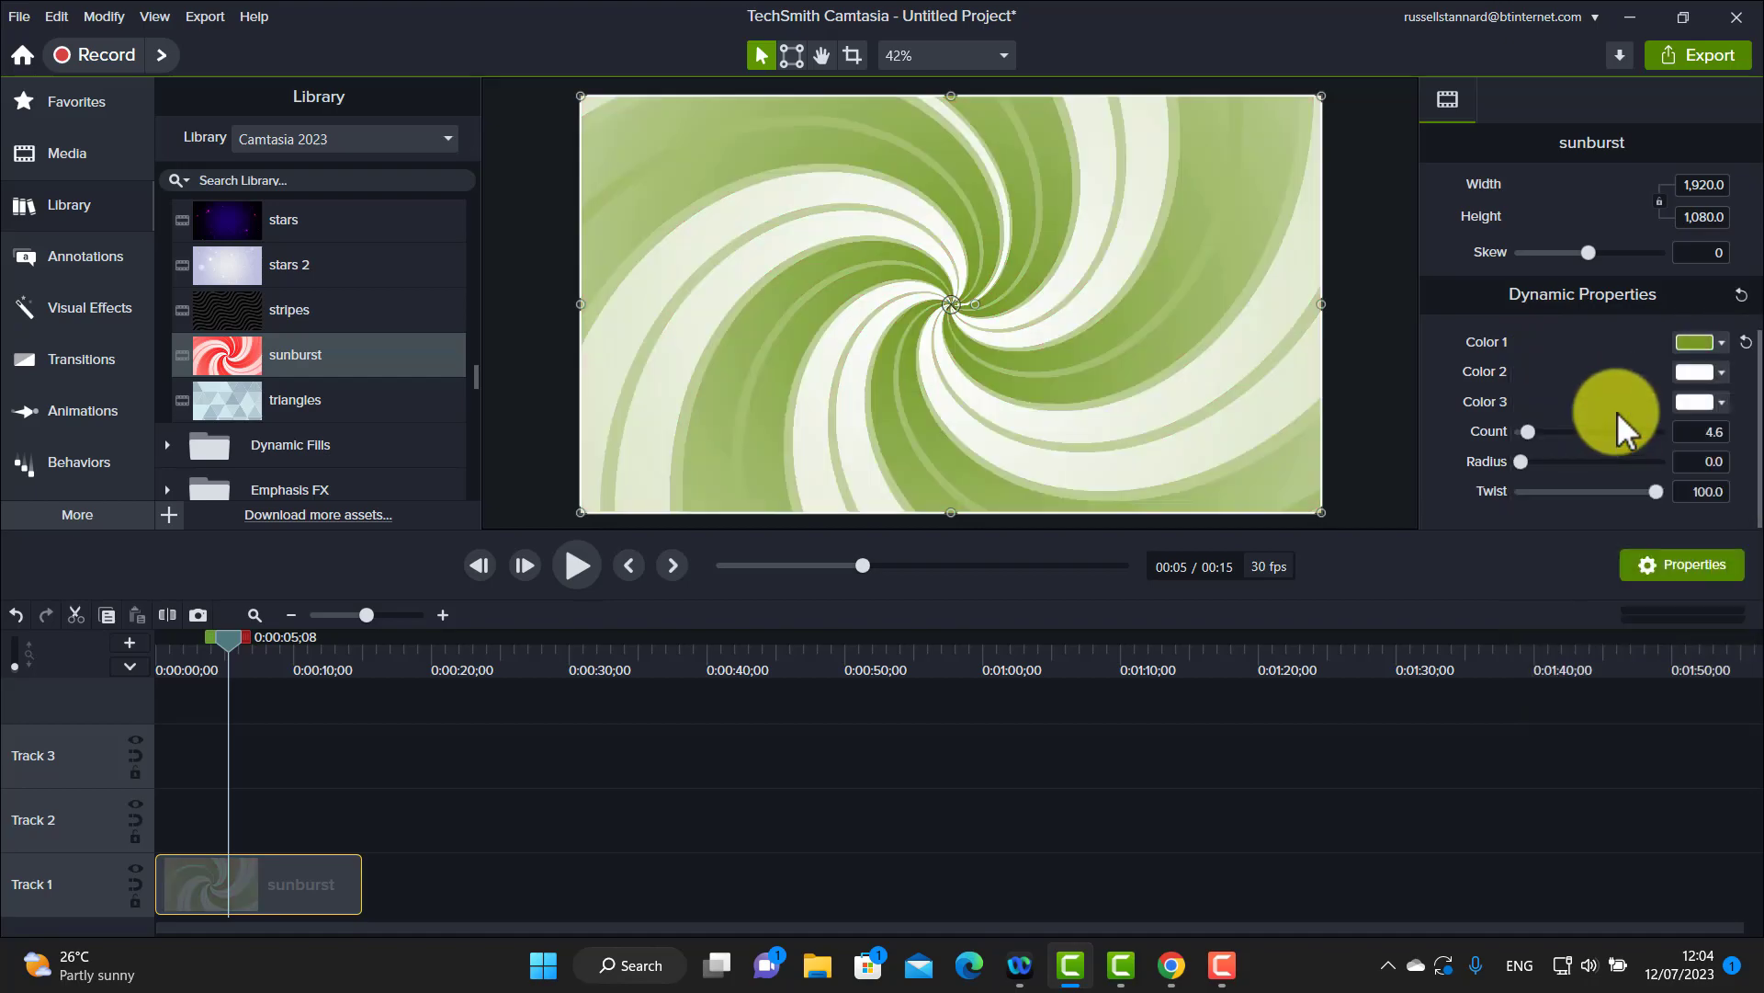
click(1723, 347)
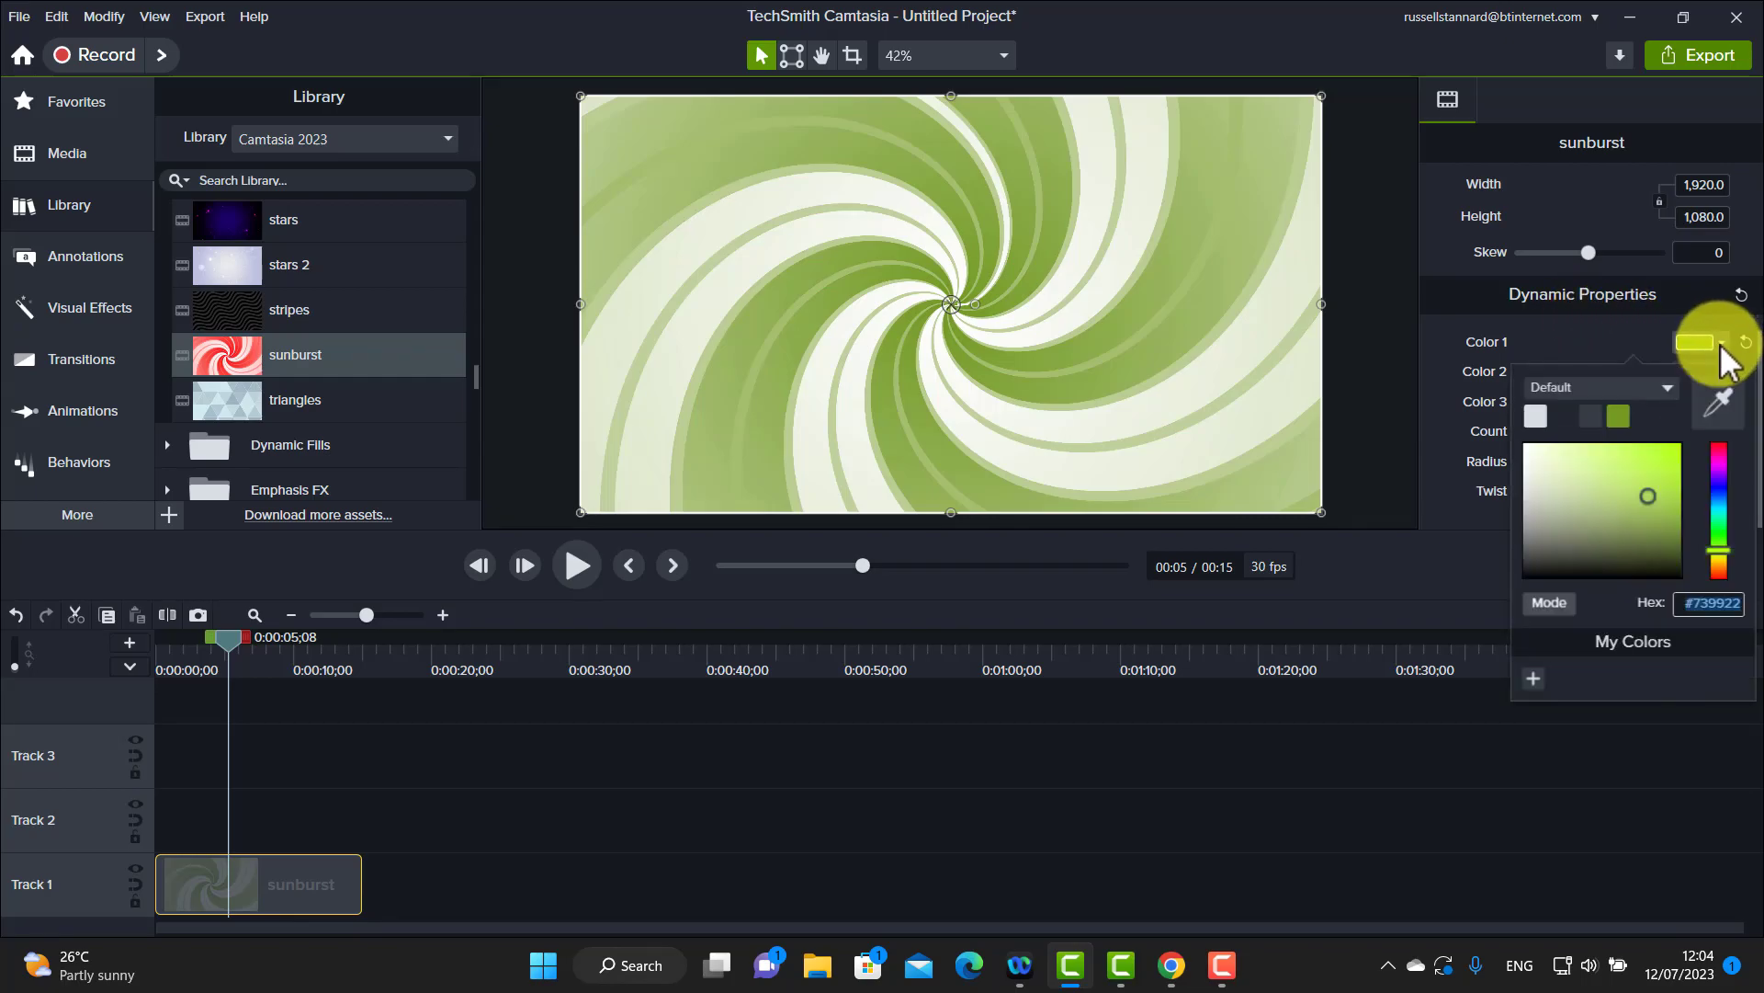
click(1717, 478)
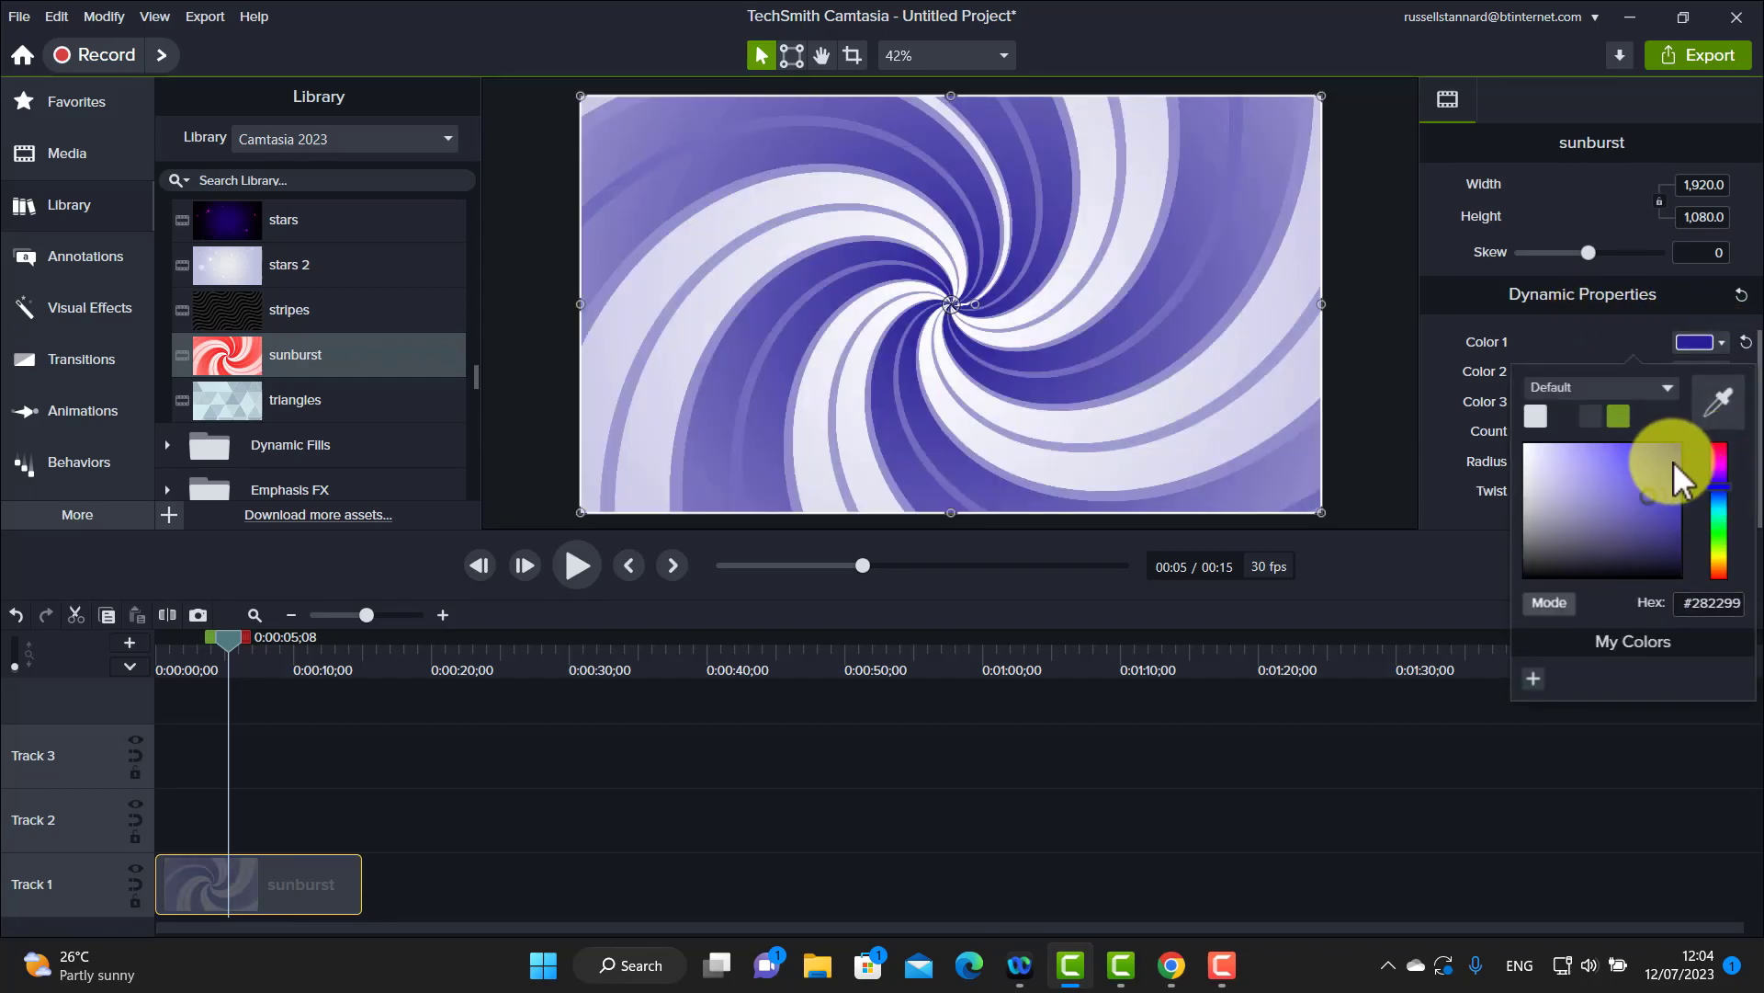
click(1540, 489)
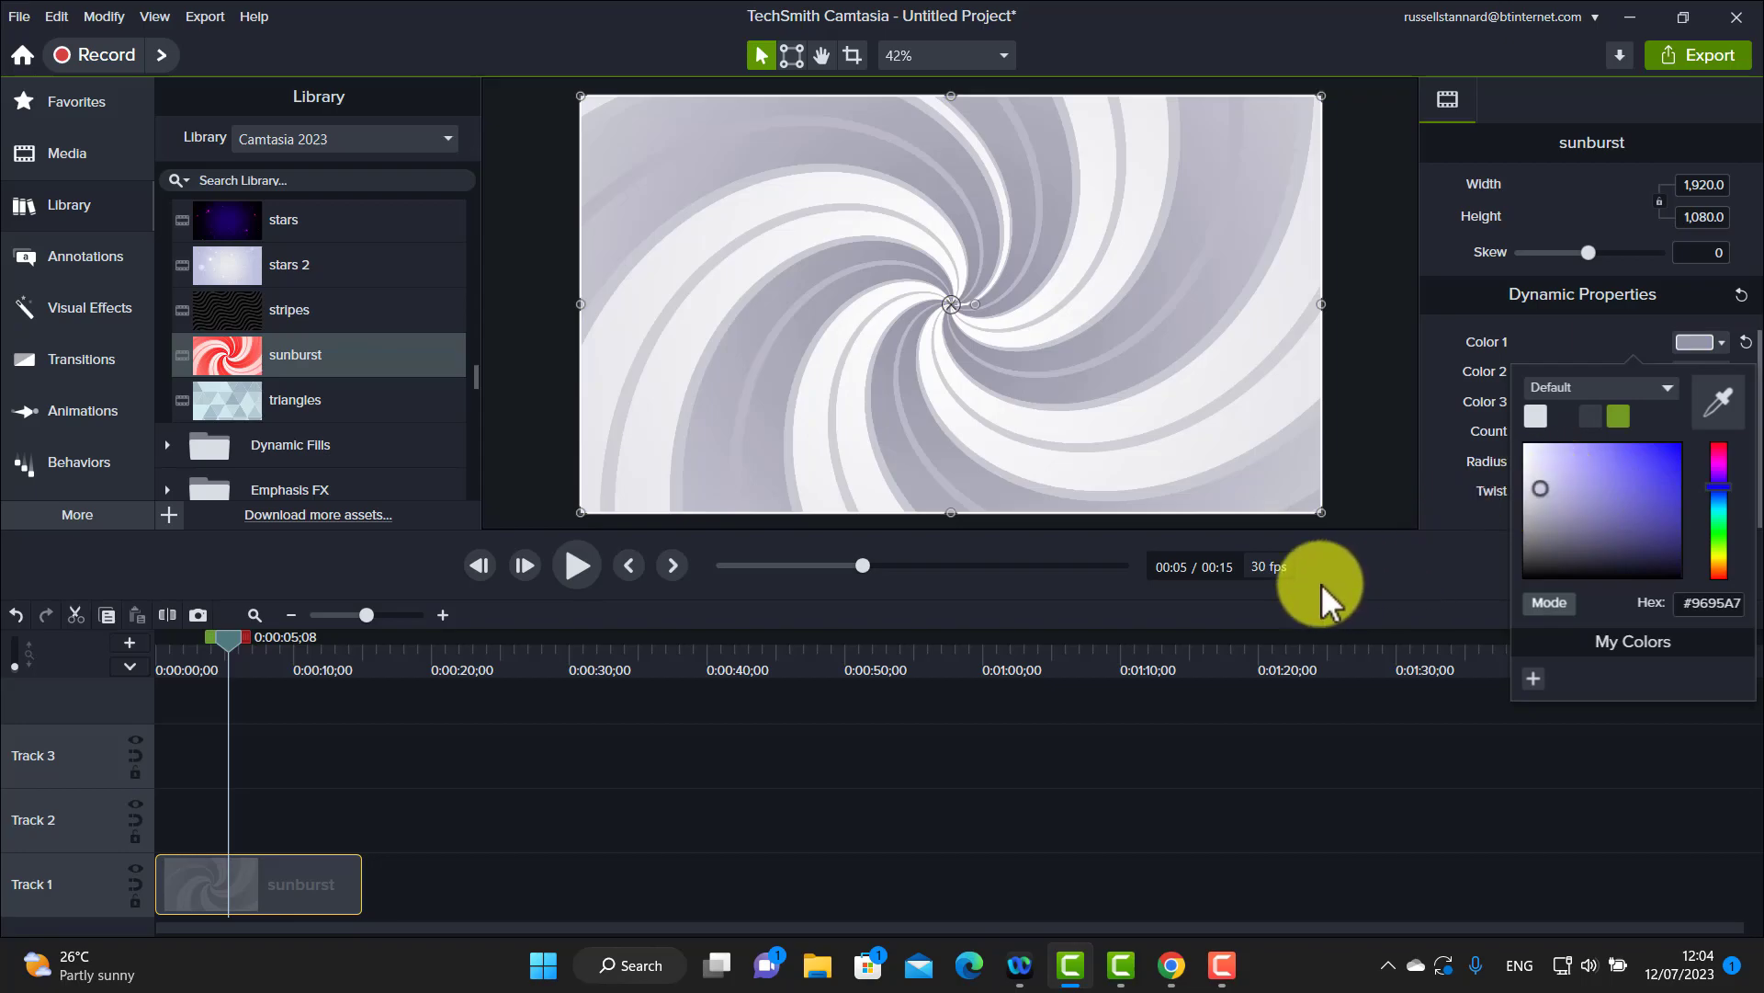
- Add two more sunbursts to Track 1 and make the third one's Color 1 lime green
drag(230, 368, 347, 896)
drag(228, 351, 517, 903)
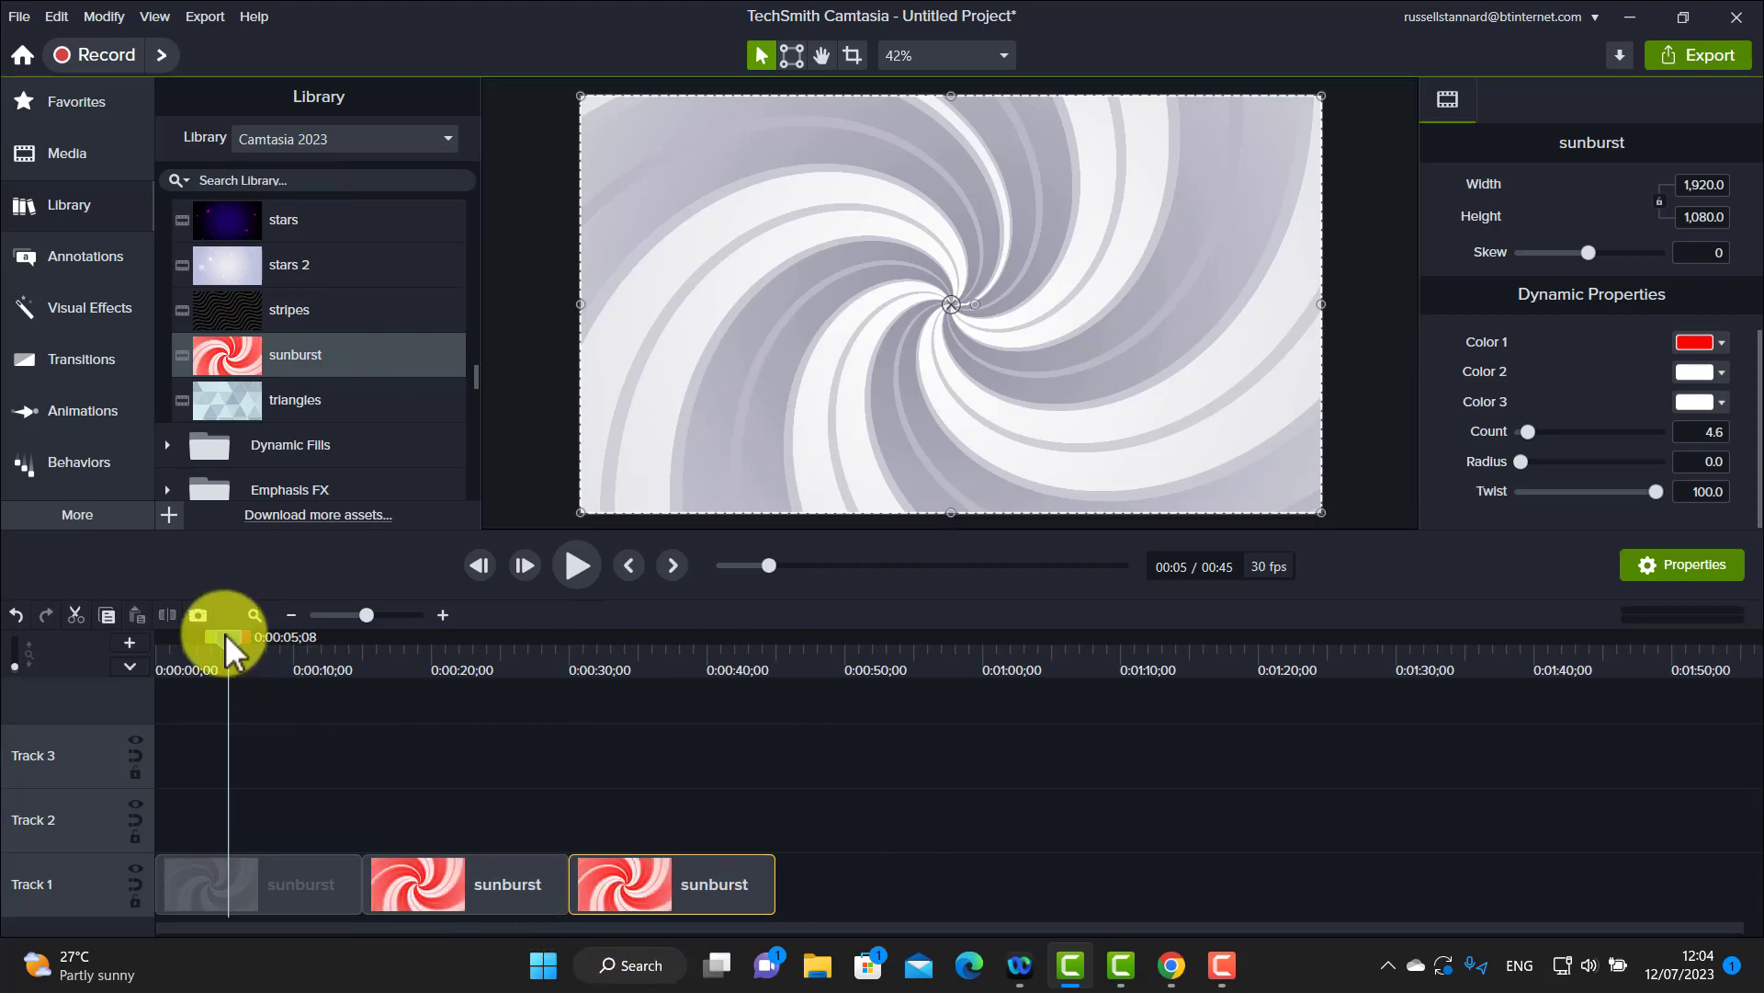
drag(224, 633, 623, 698)
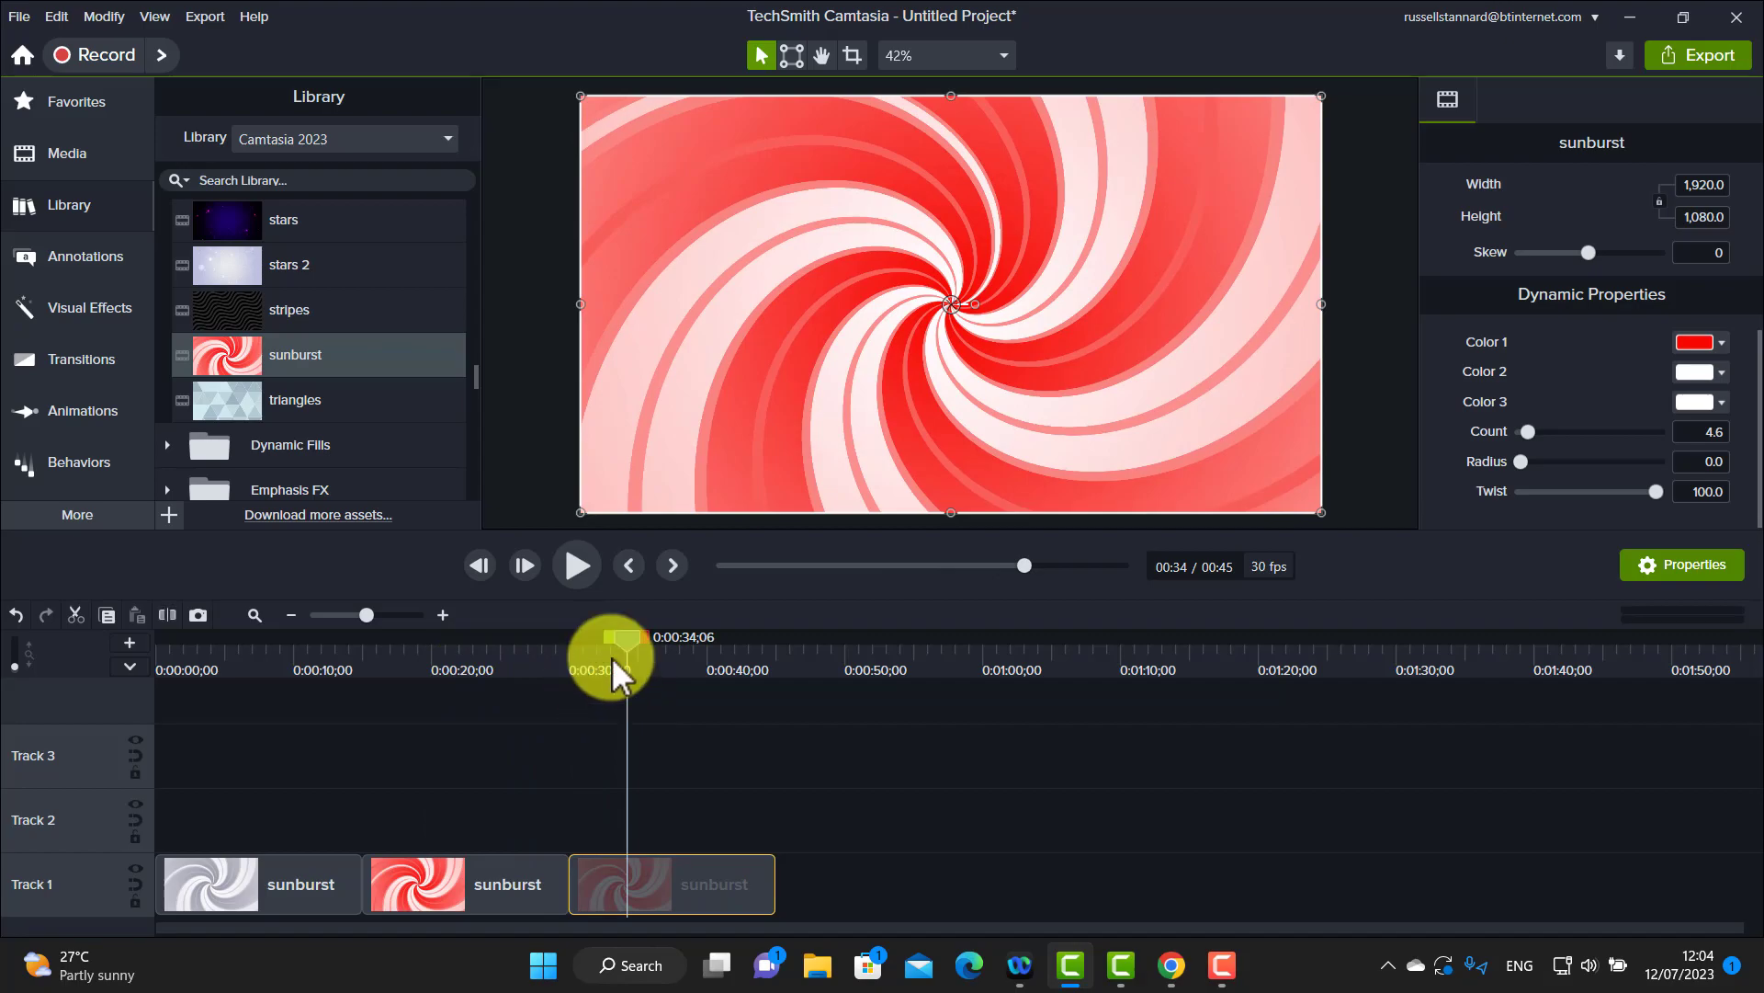
click(1724, 342)
click(1722, 473)
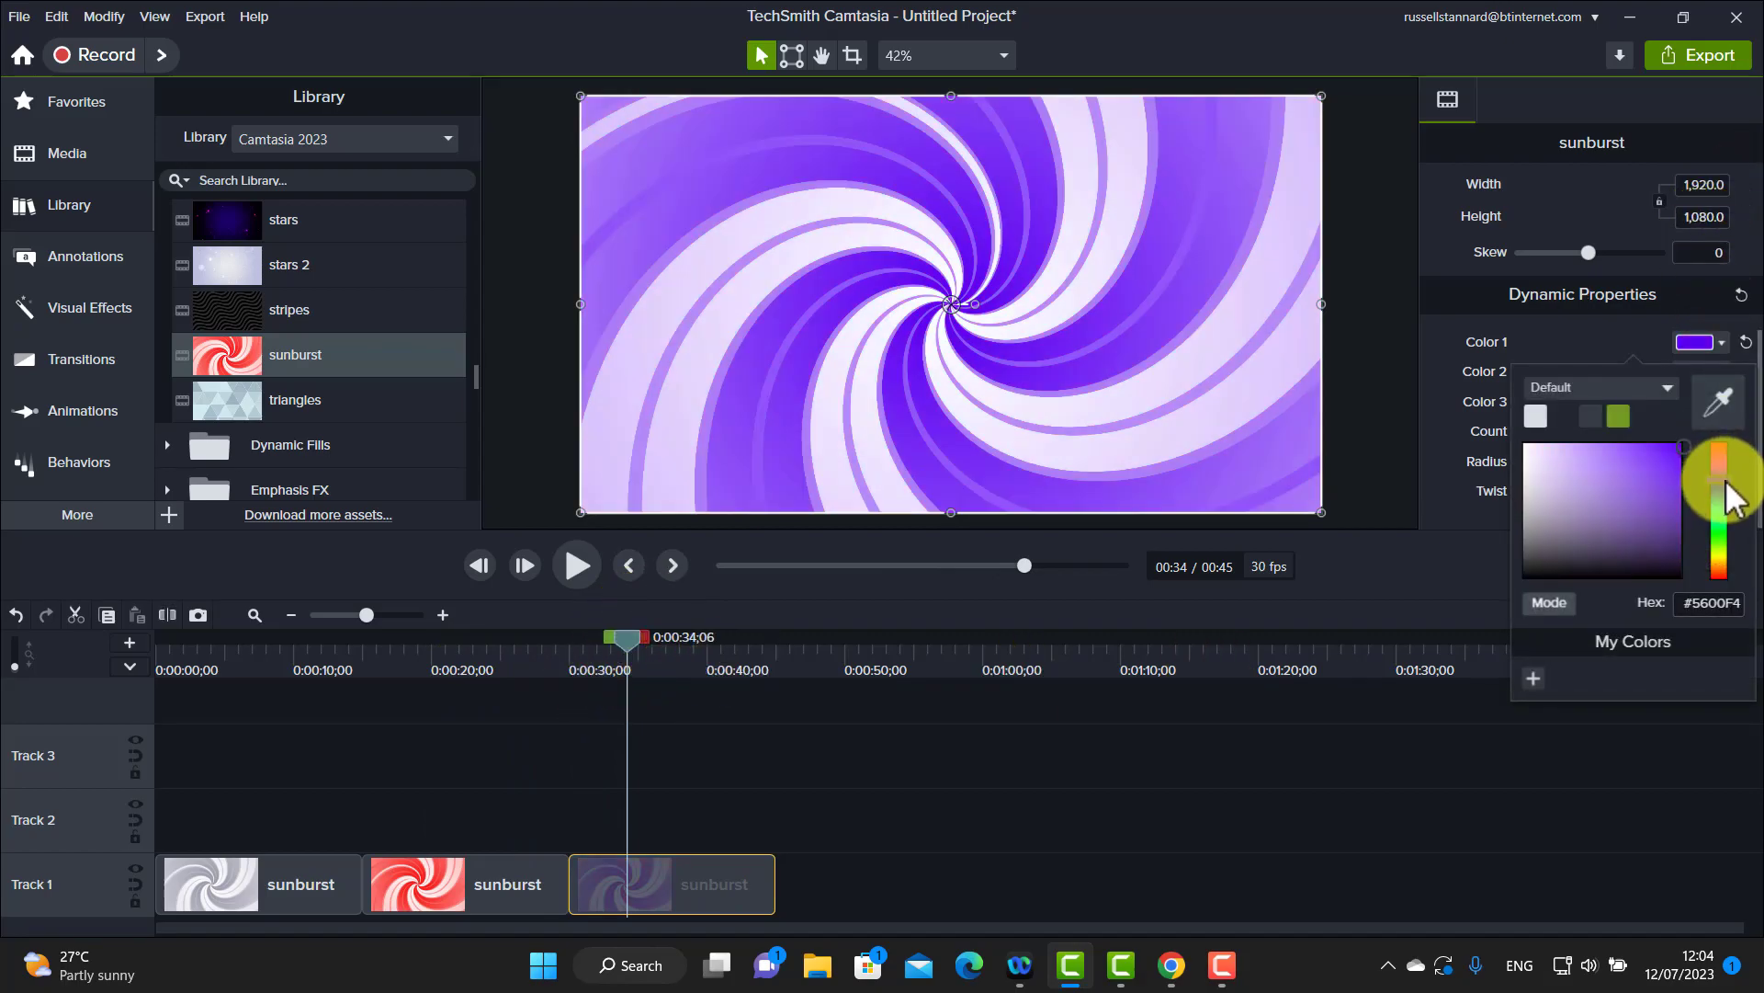
click(1718, 545)
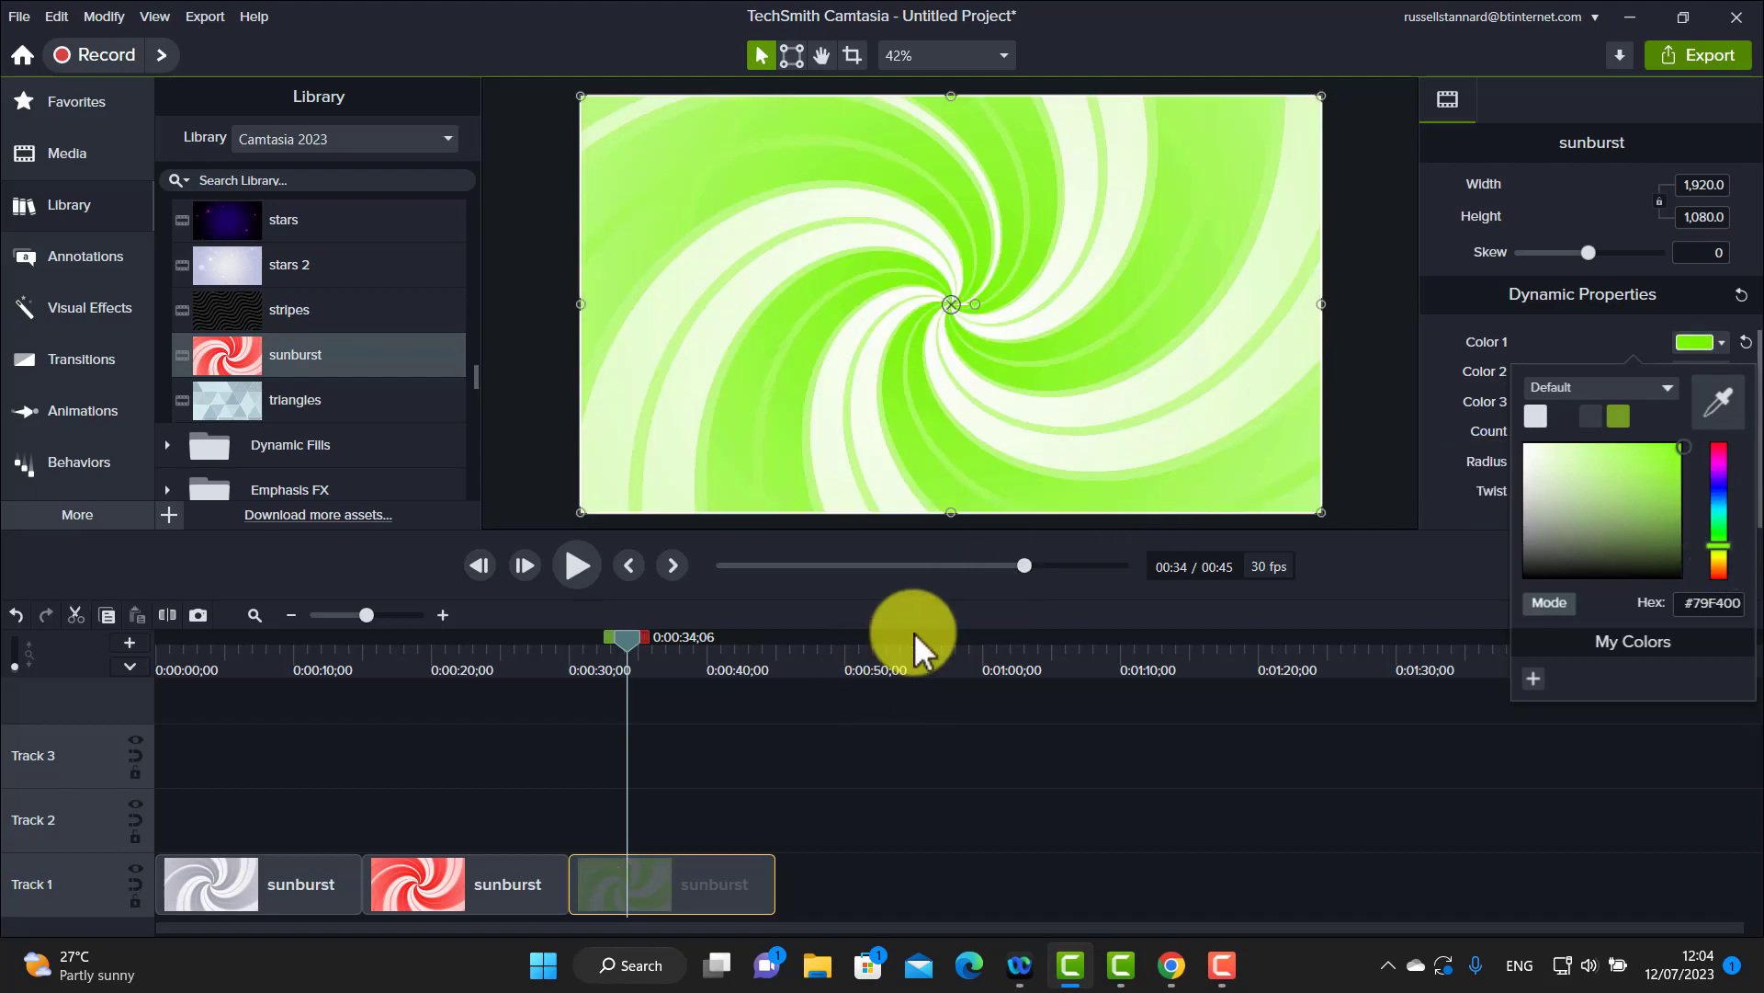
drag(629, 637, 162, 639)
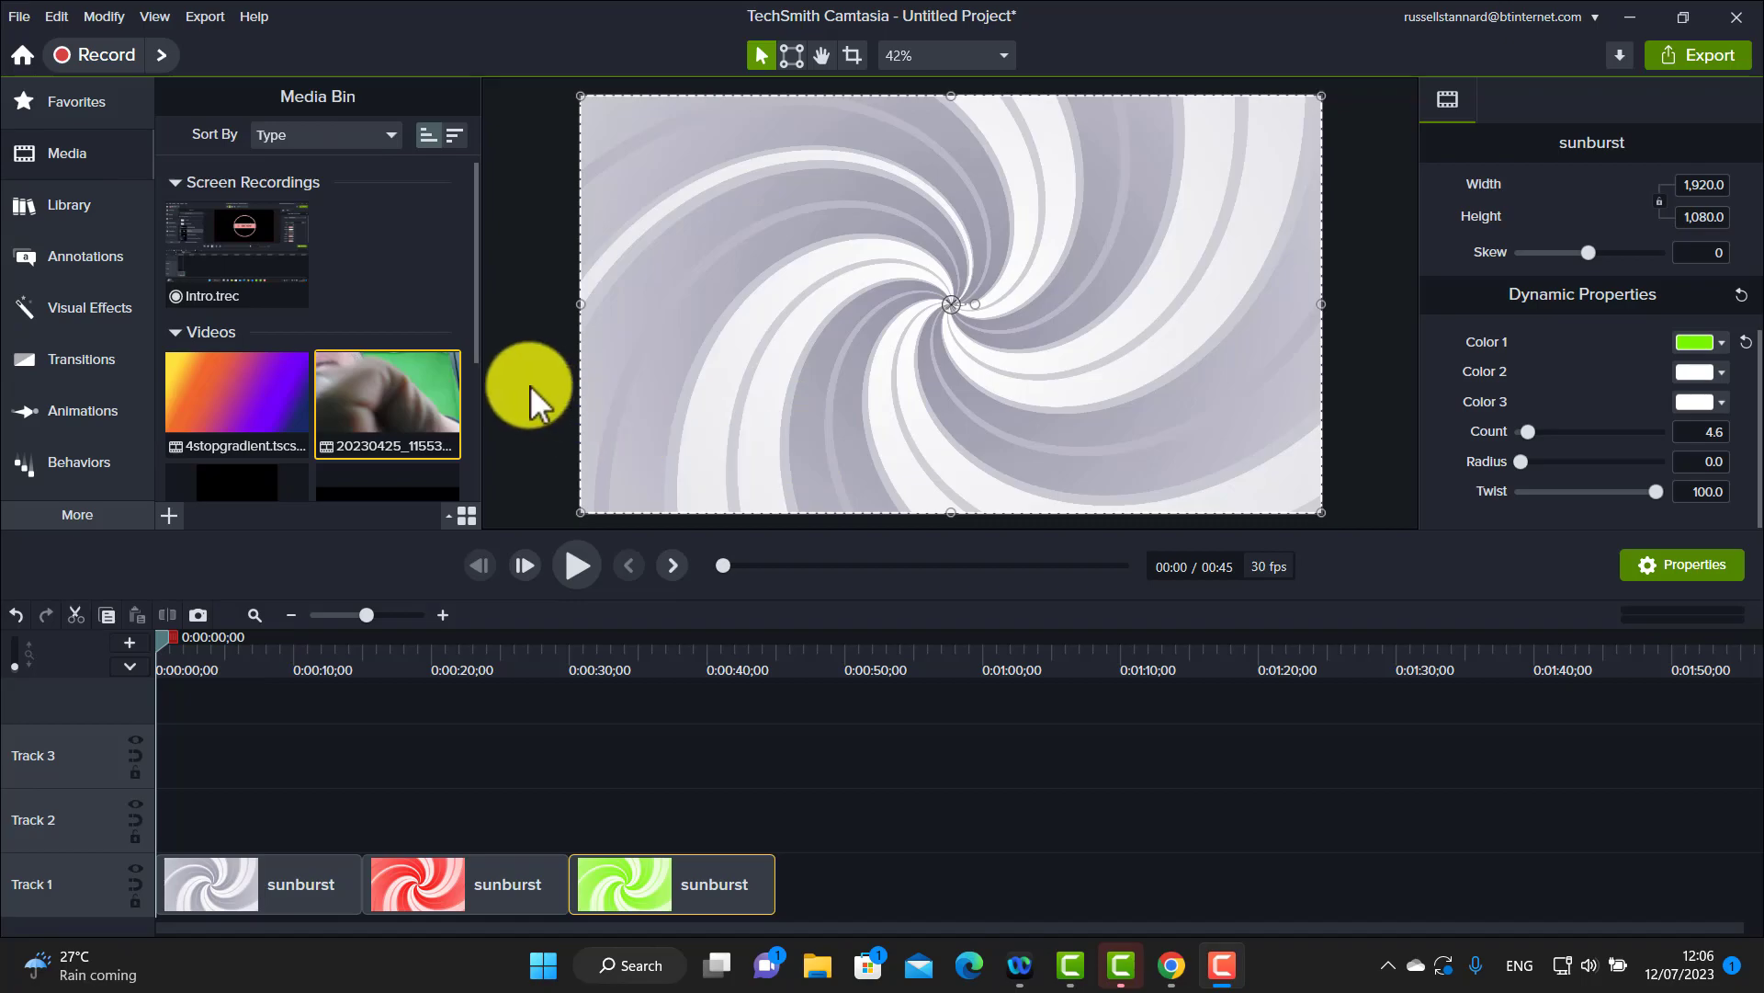
- Place the green-screen video on Track 2, cut its first 0:13;22, and start it at 0:00
click(349, 365)
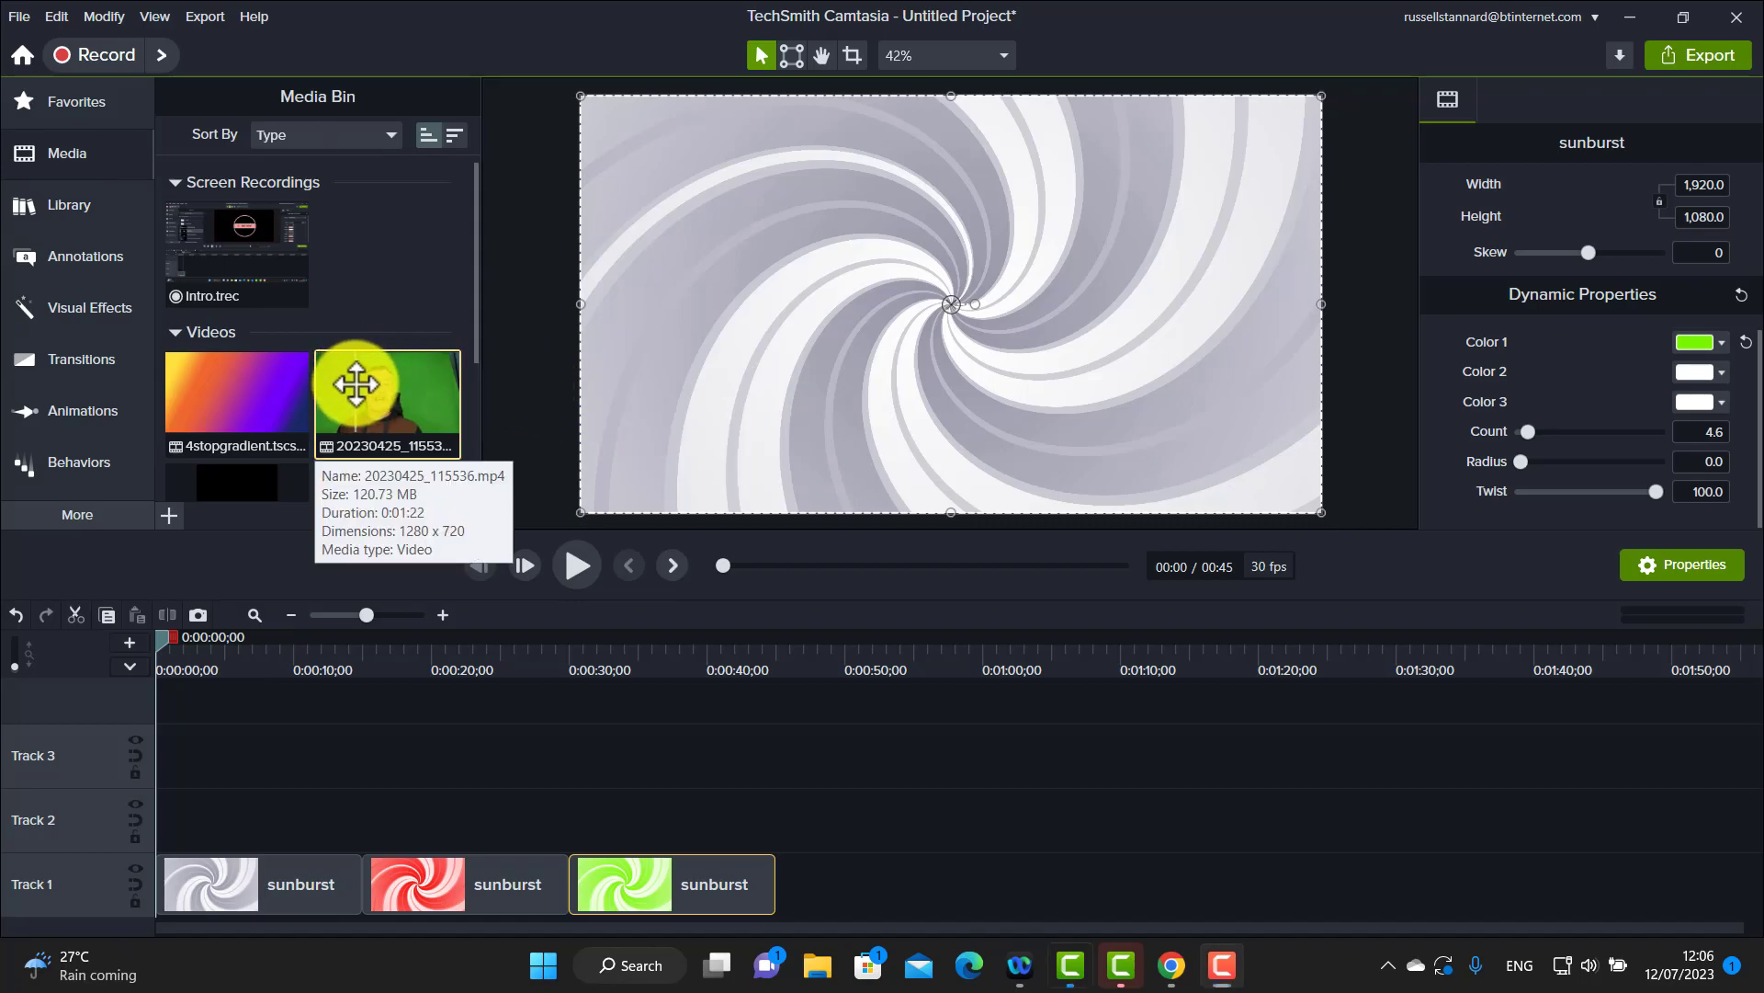
drag(355, 383, 128, 823)
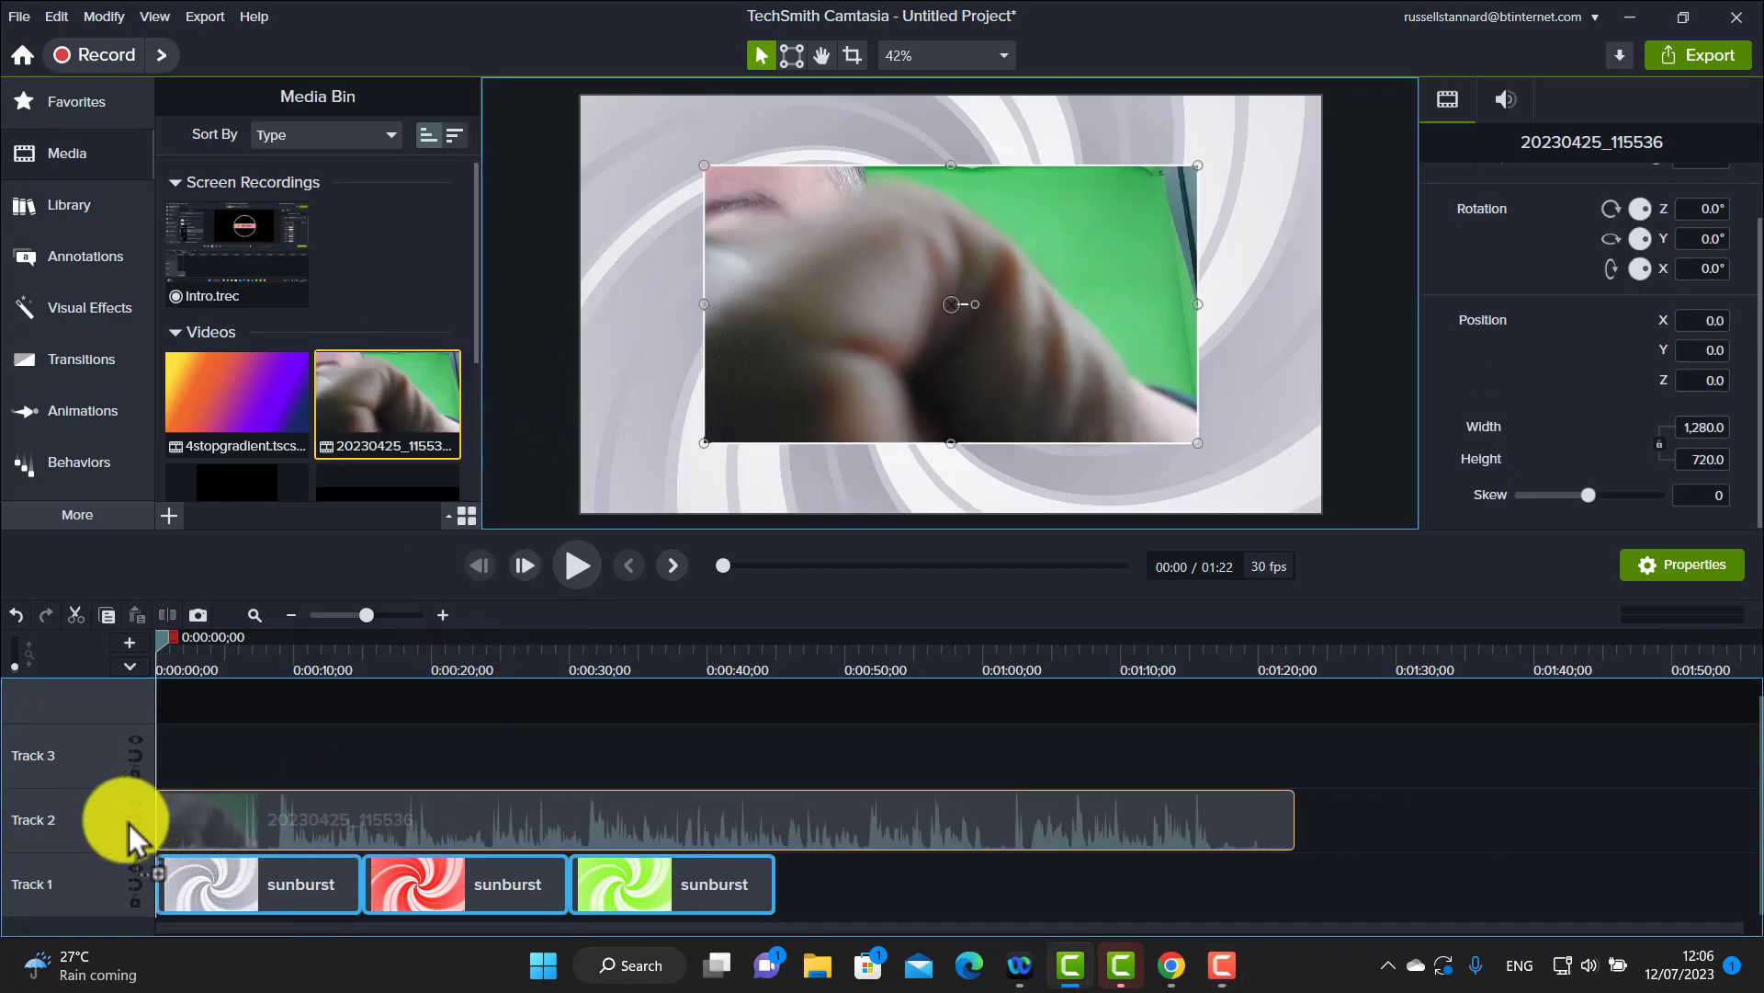
drag(158, 637, 349, 669)
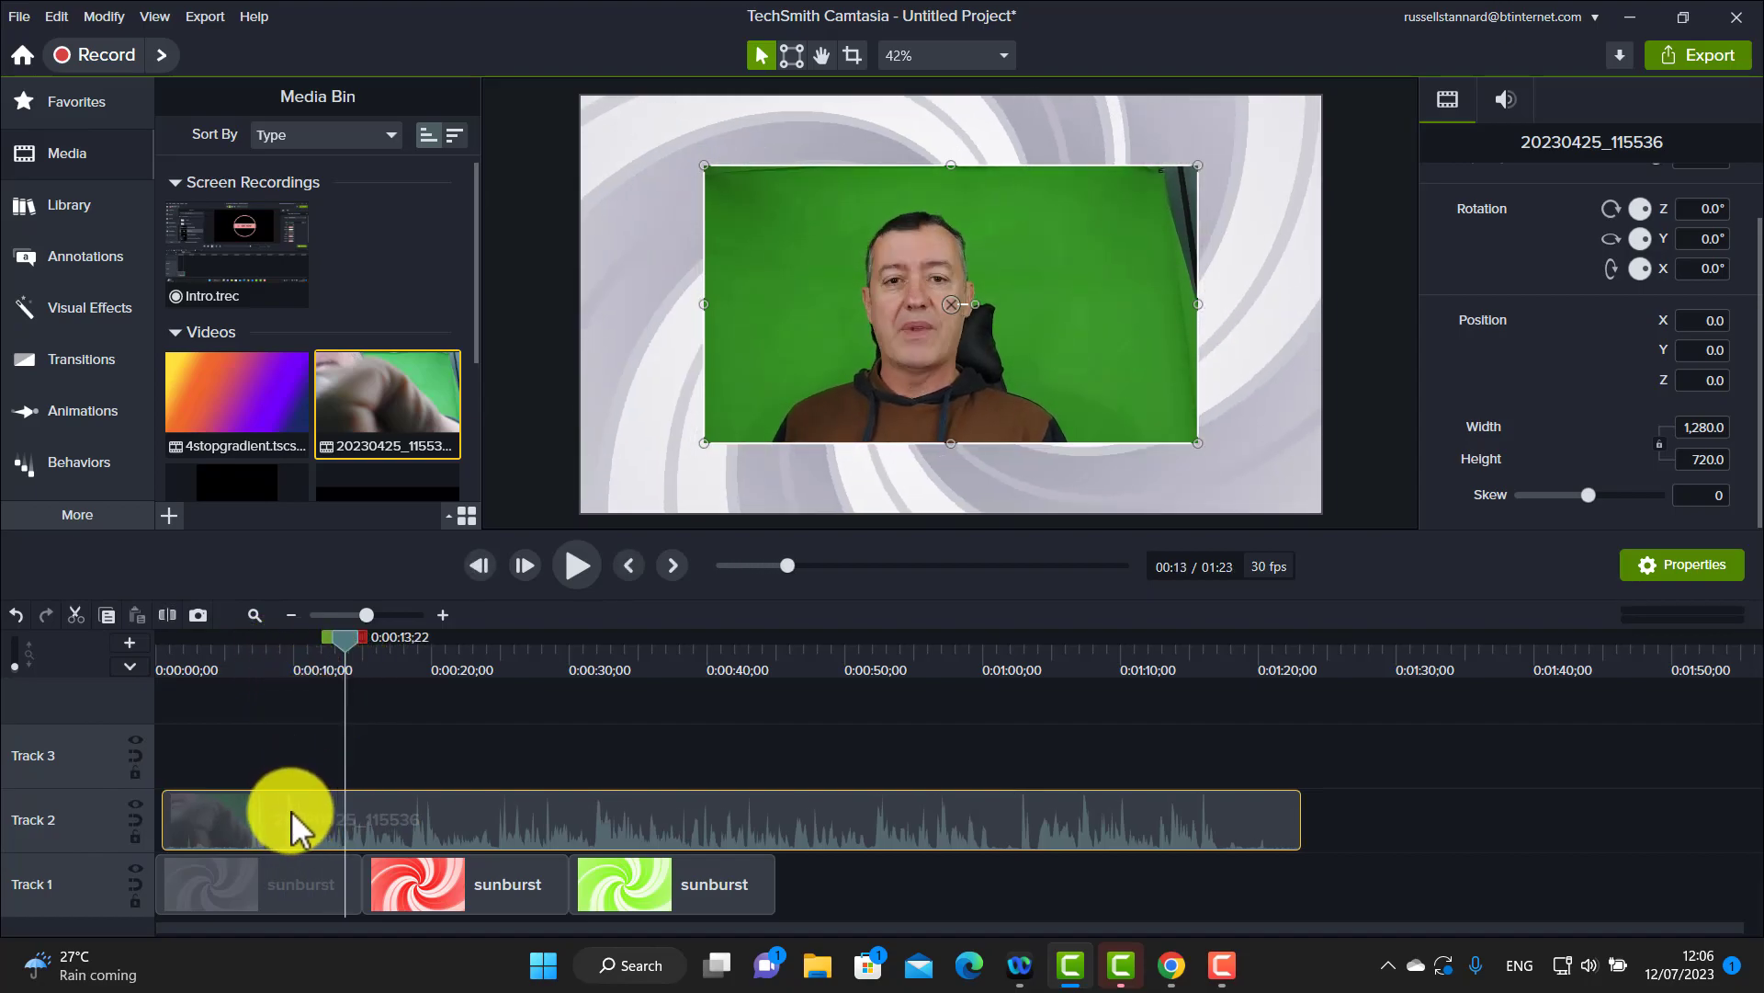
click(167, 615)
click(237, 817)
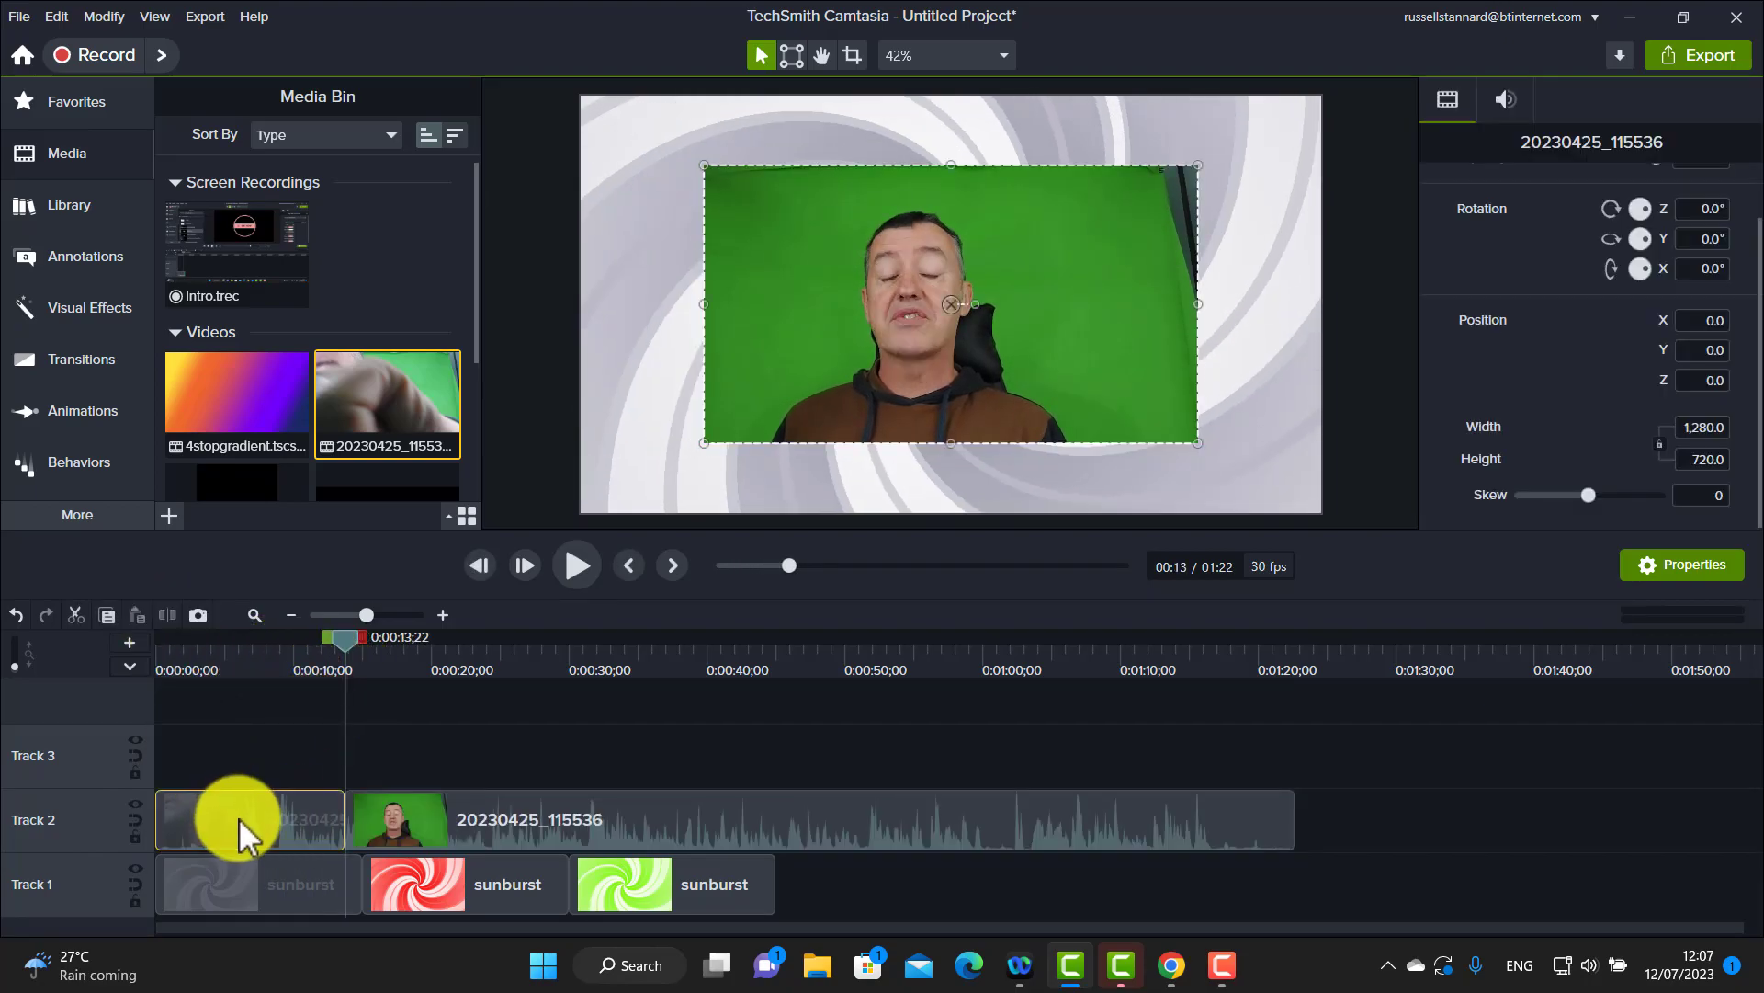
key(Delete)
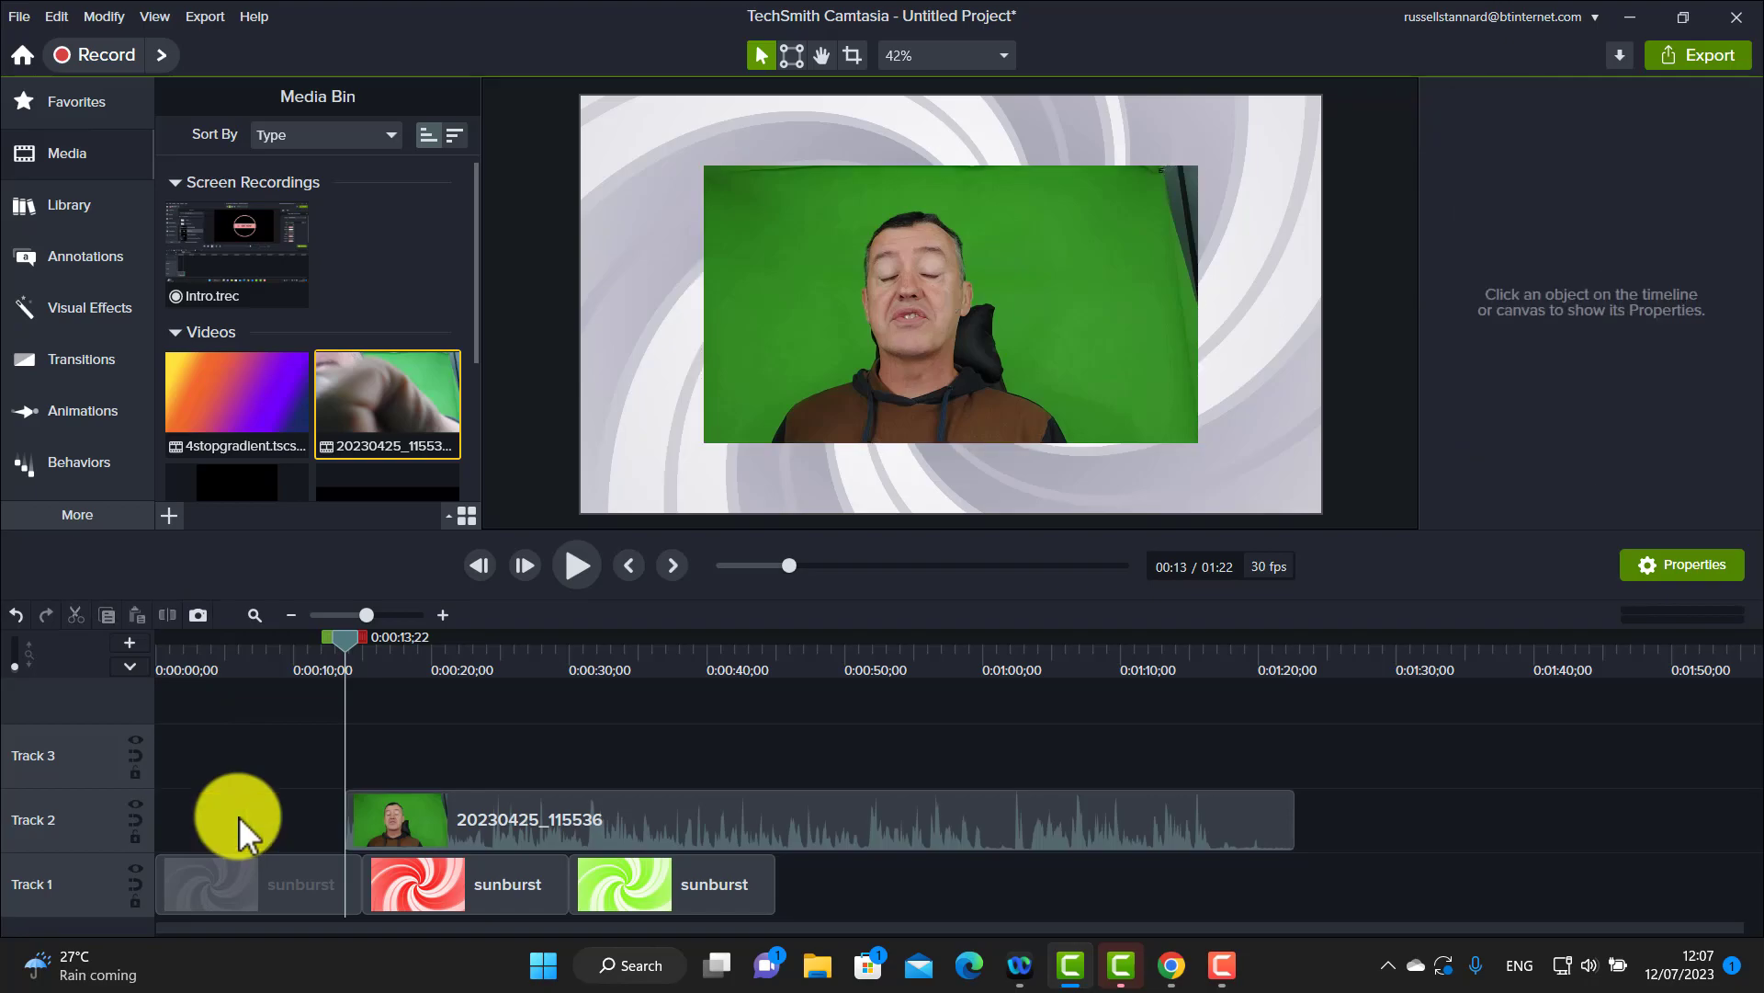
drag(627, 835, 382, 815)
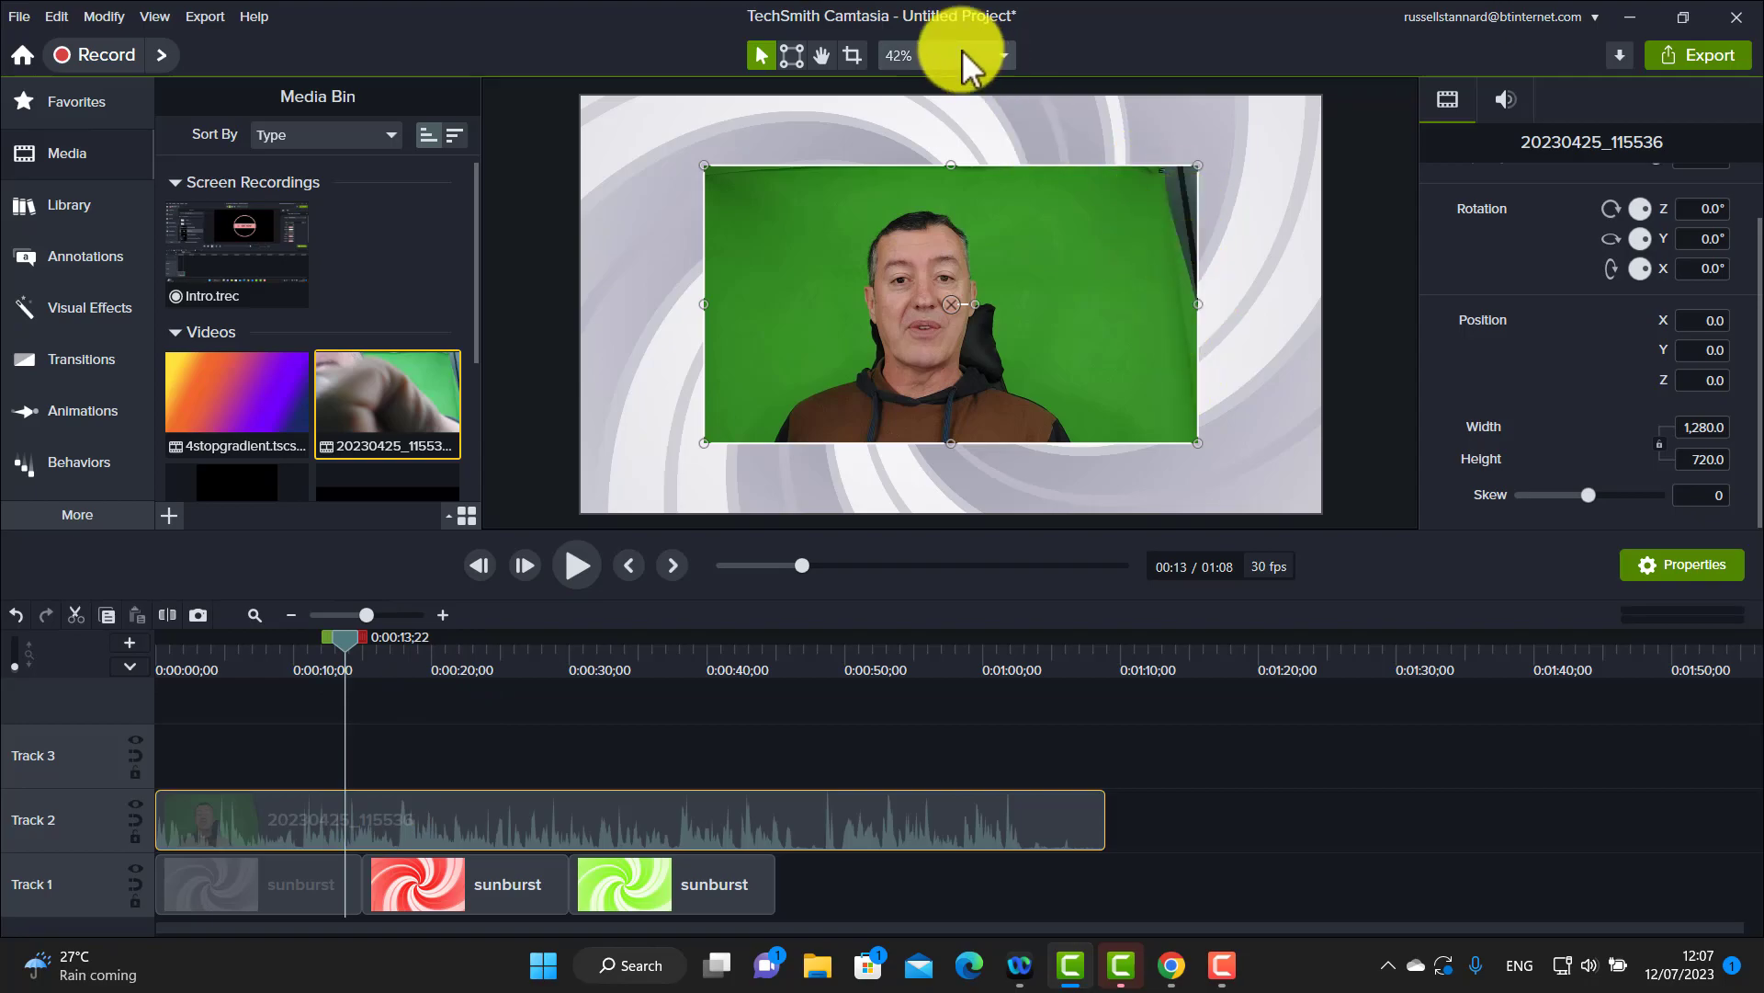
- Crop both sides of the presenter video to 946.7 × 720 and lower it to Y -180
click(852, 57)
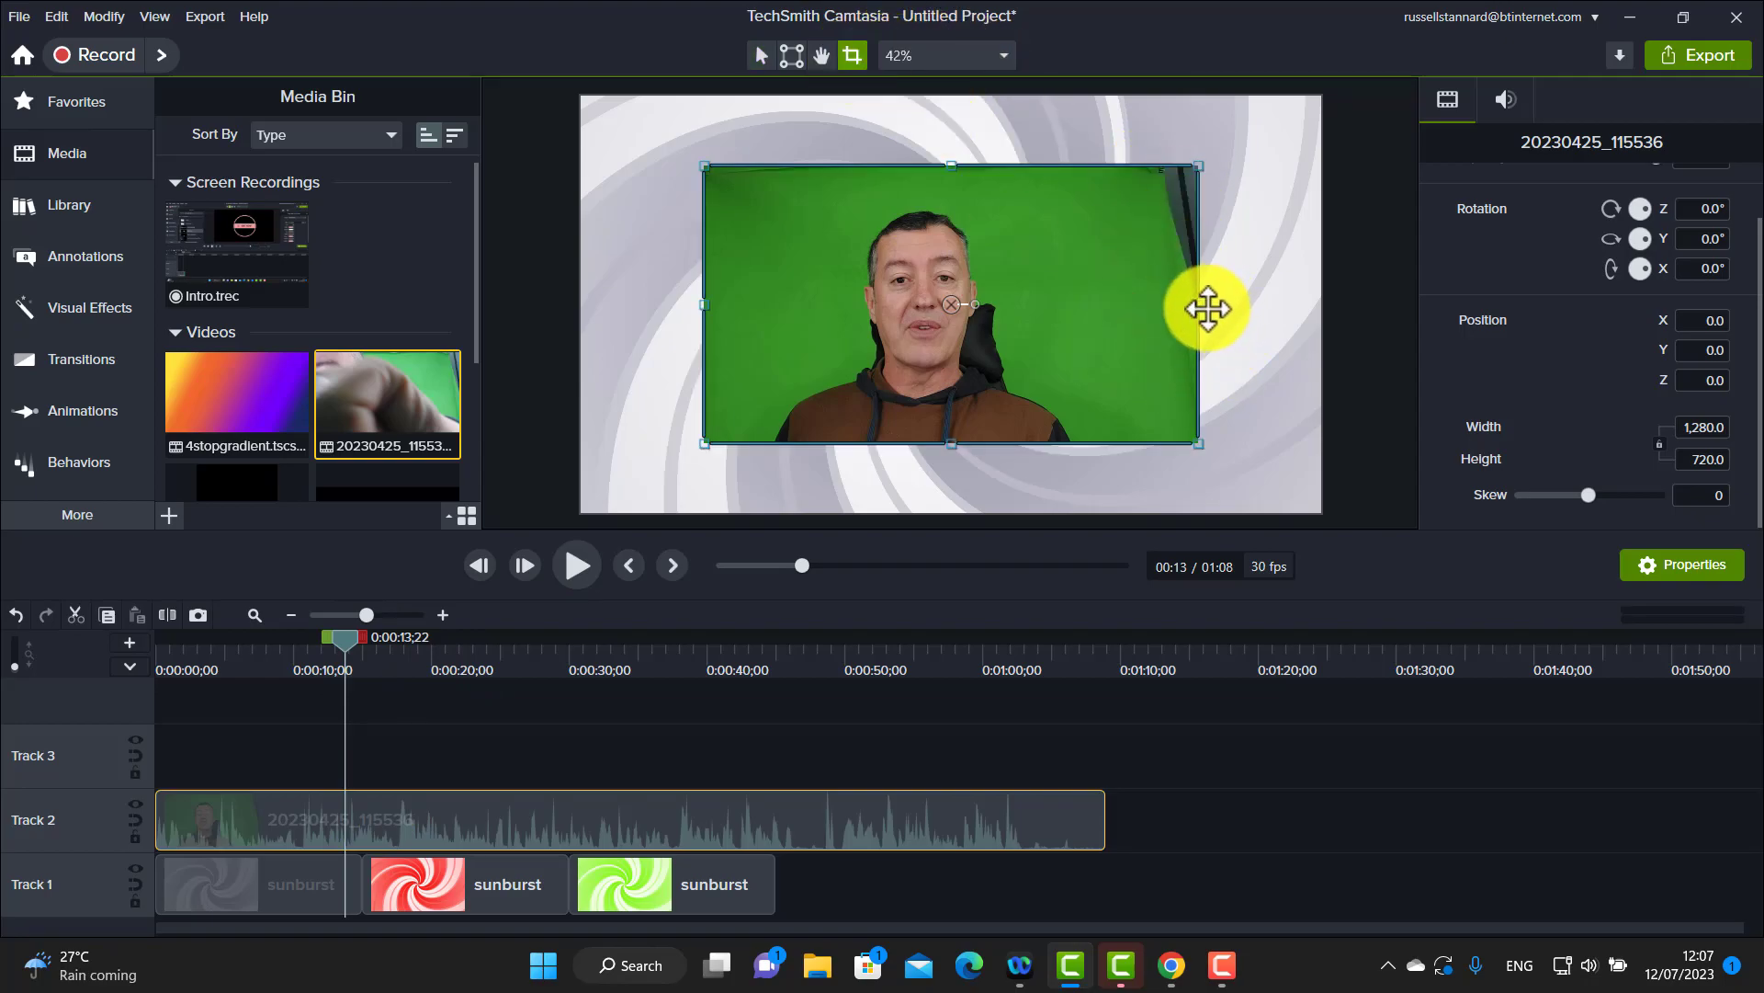
drag(1199, 308, 1108, 307)
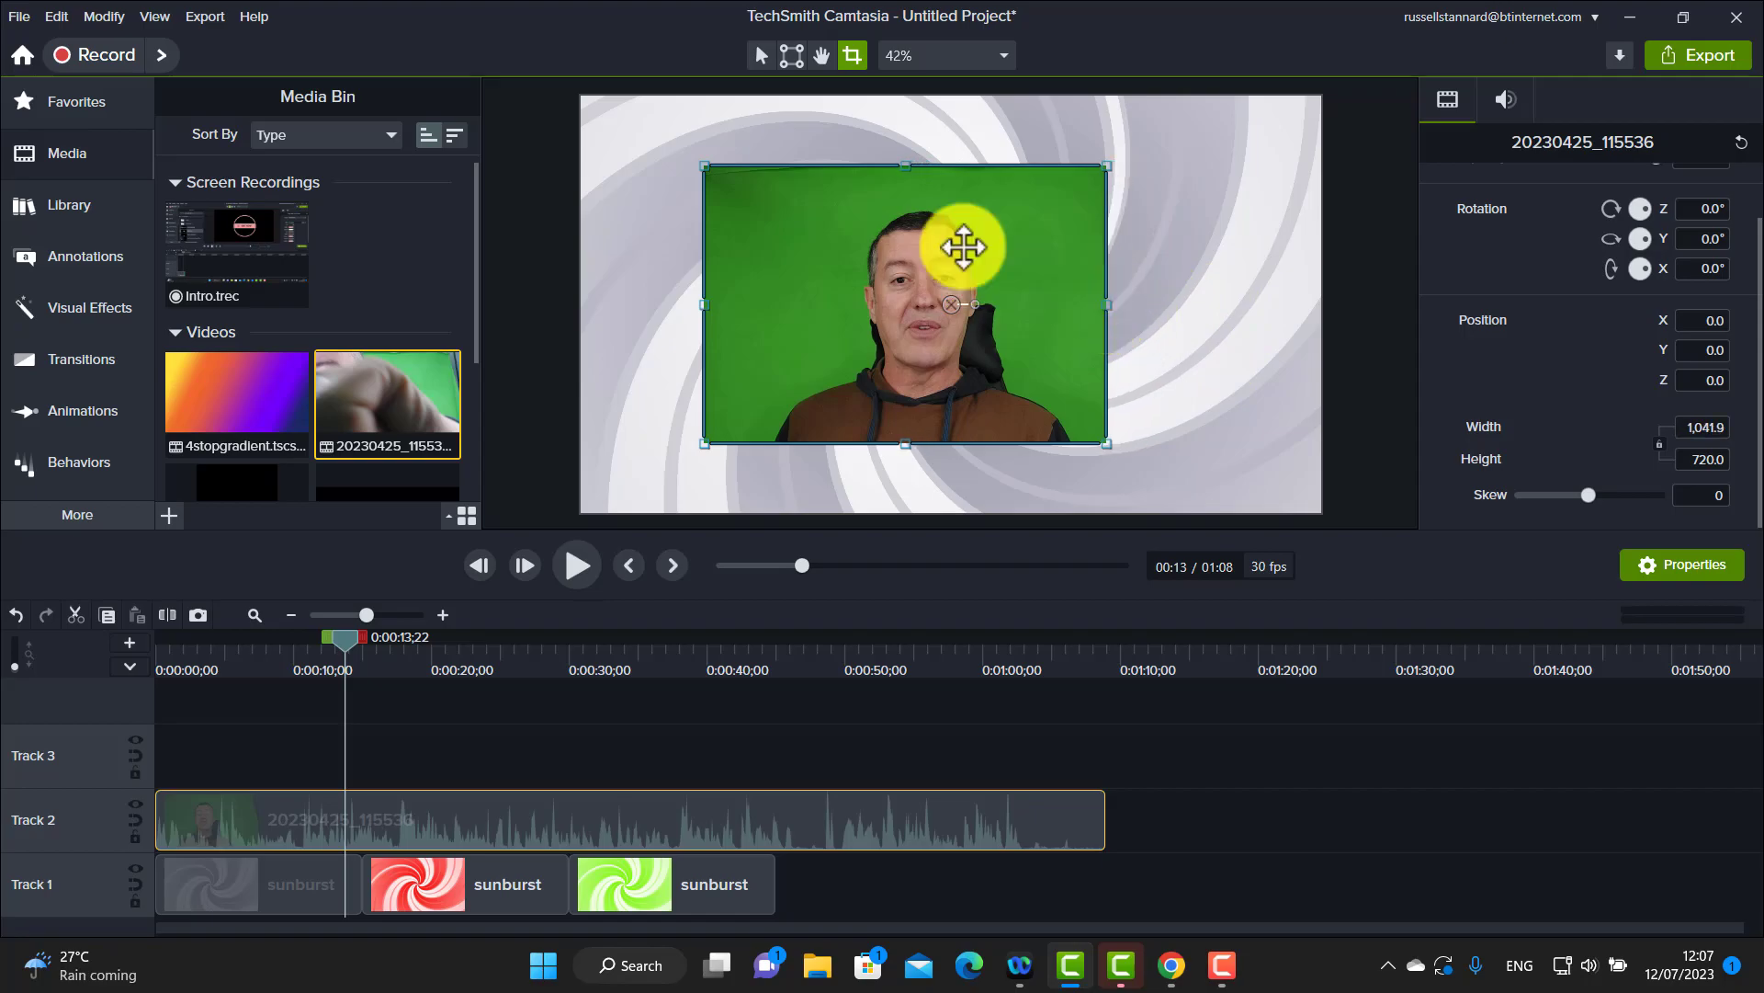
click(700, 307)
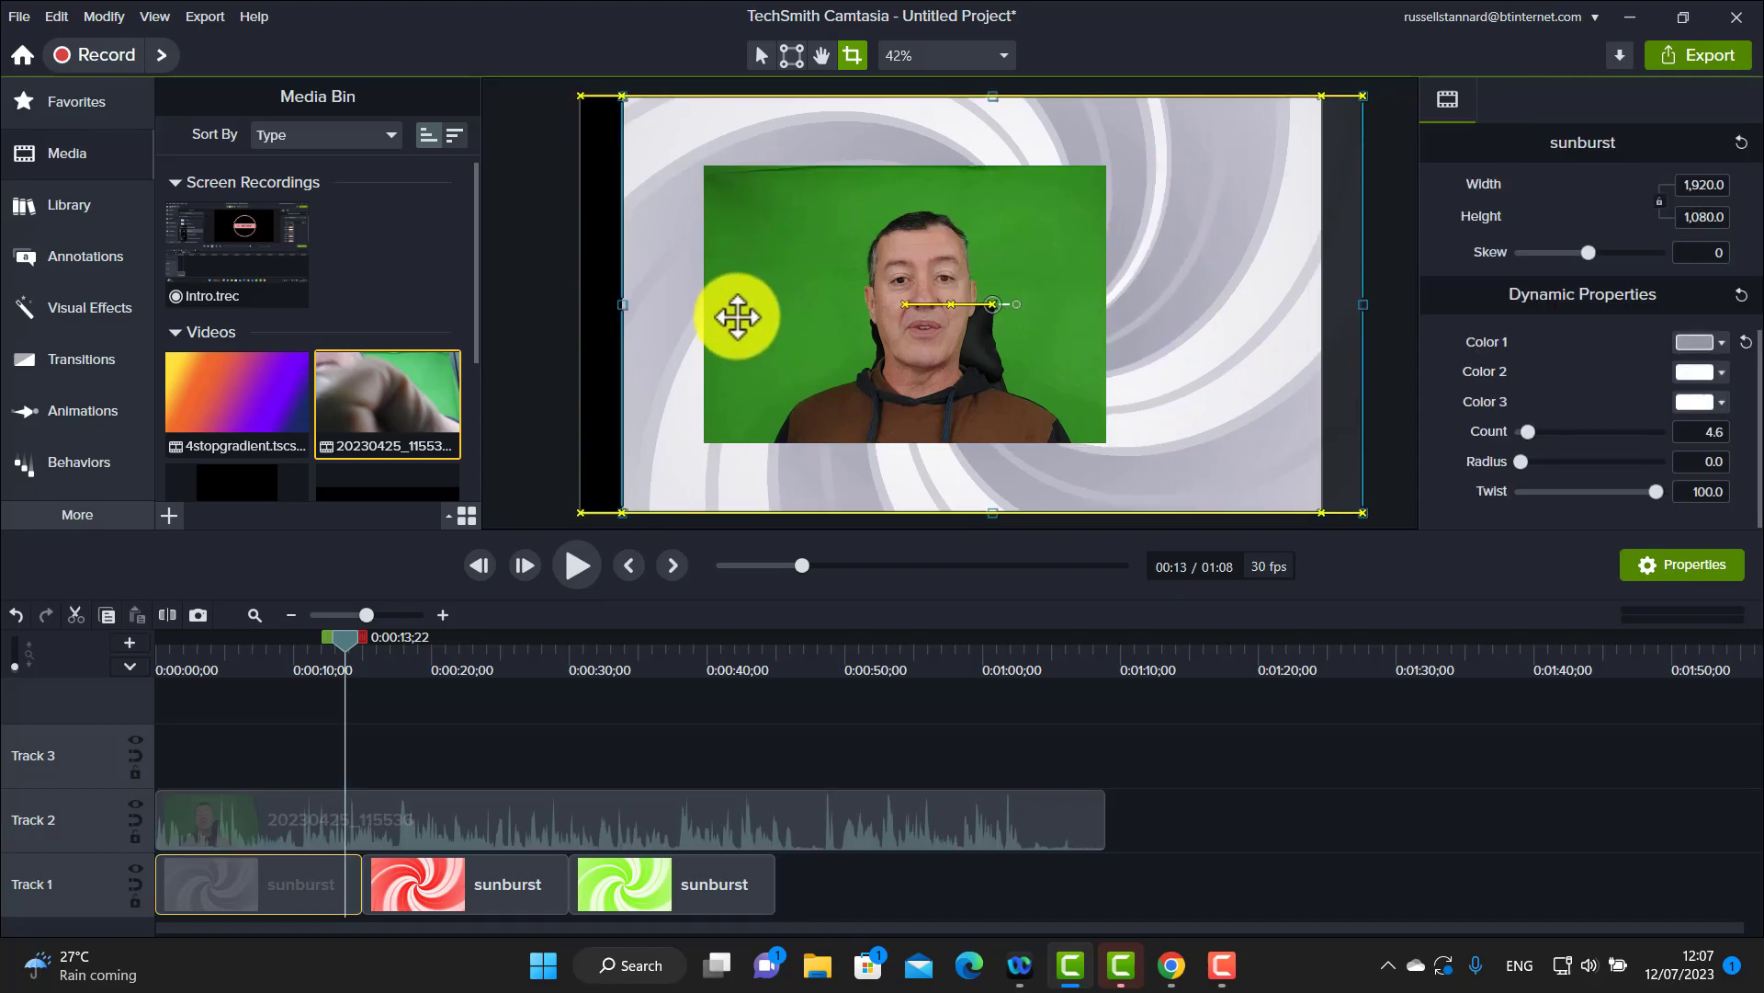
click(735, 316)
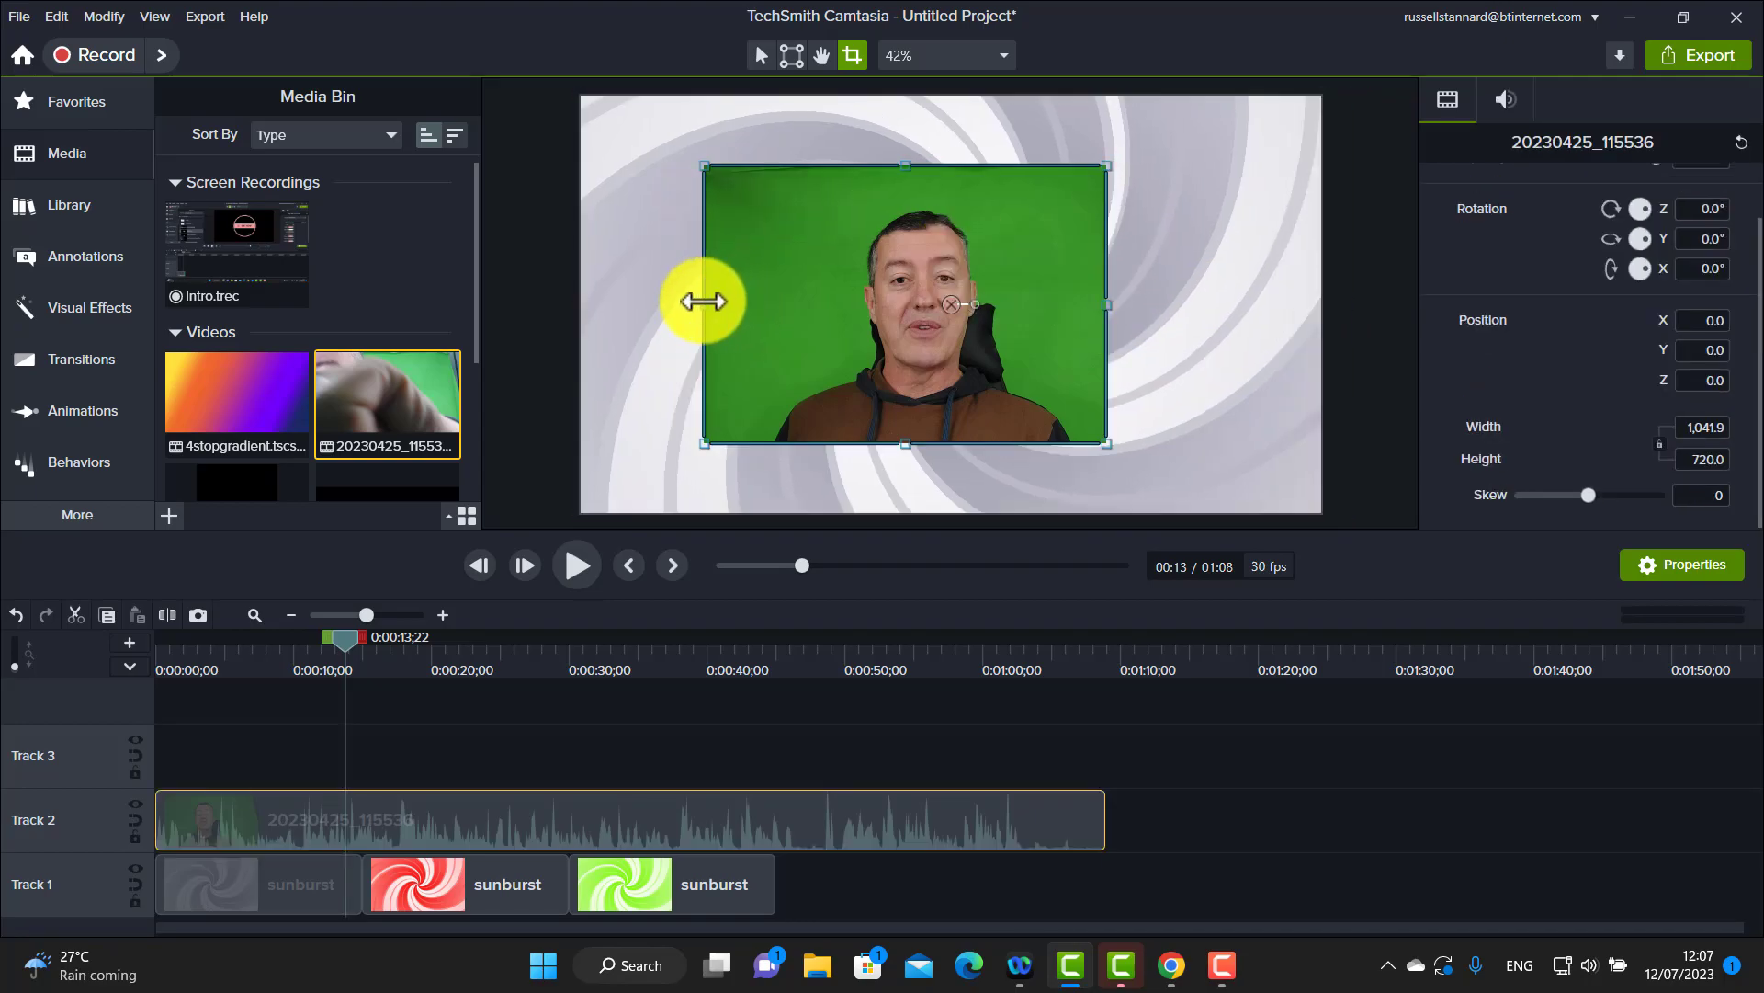
drag(709, 307, 740, 306)
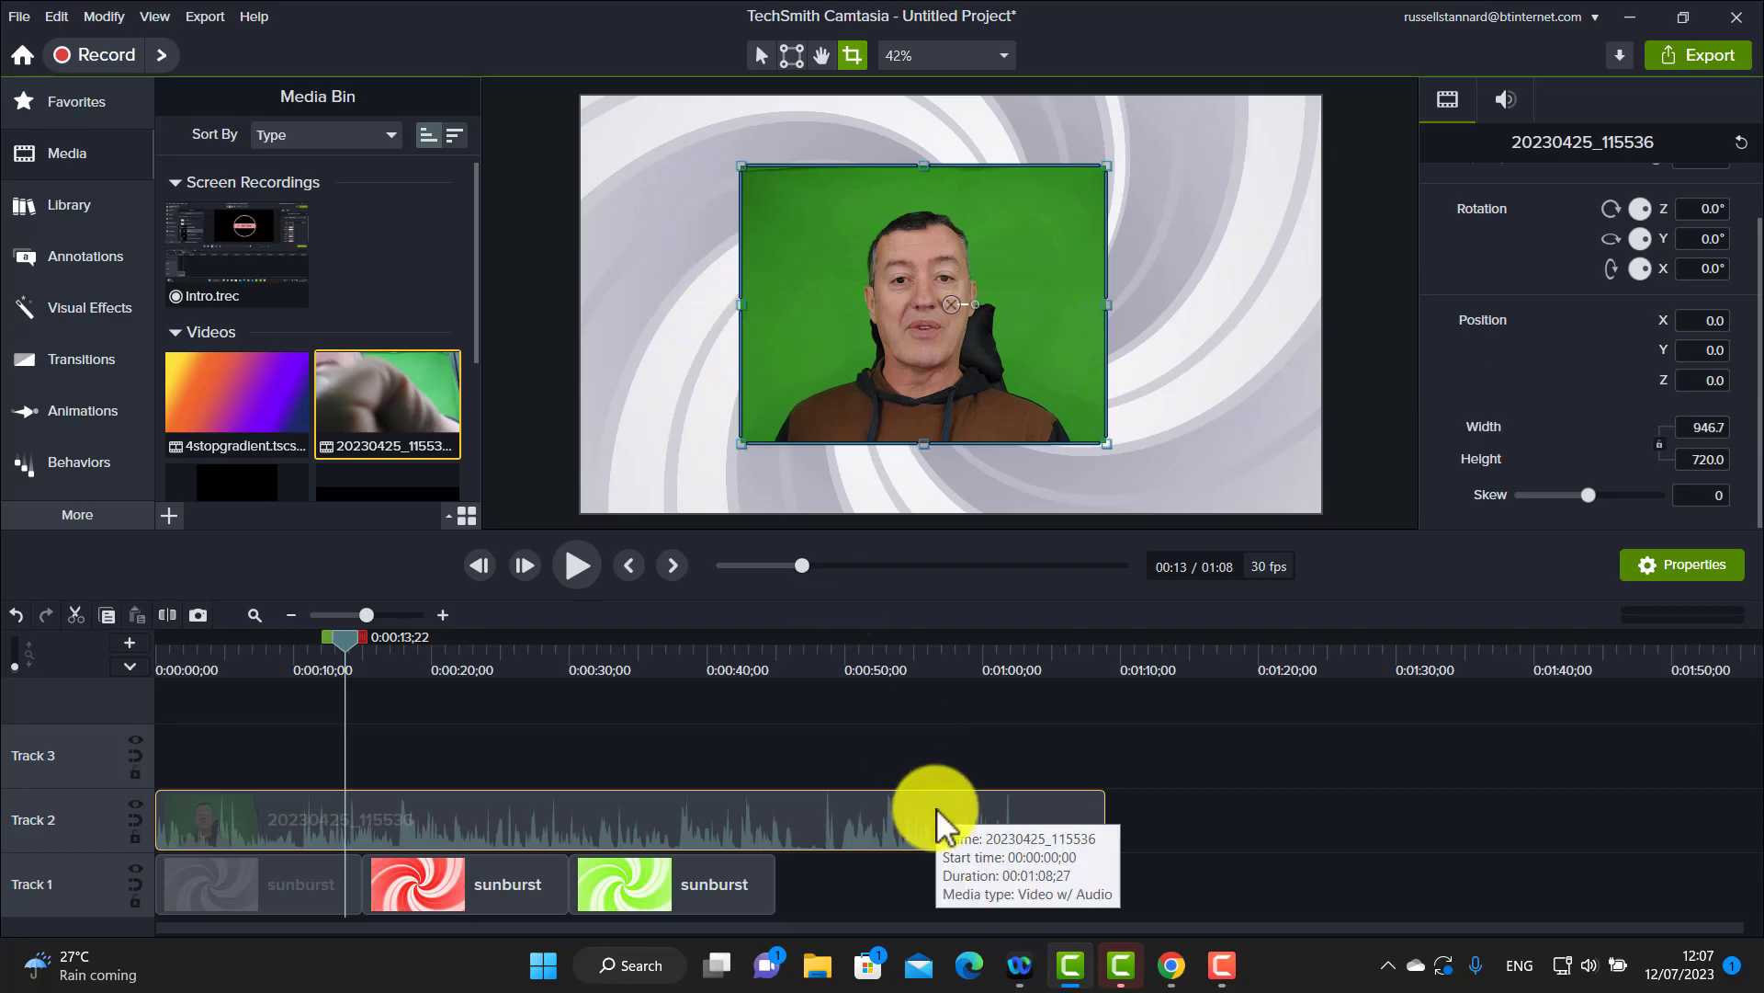
drag(1057, 405, 1057, 473)
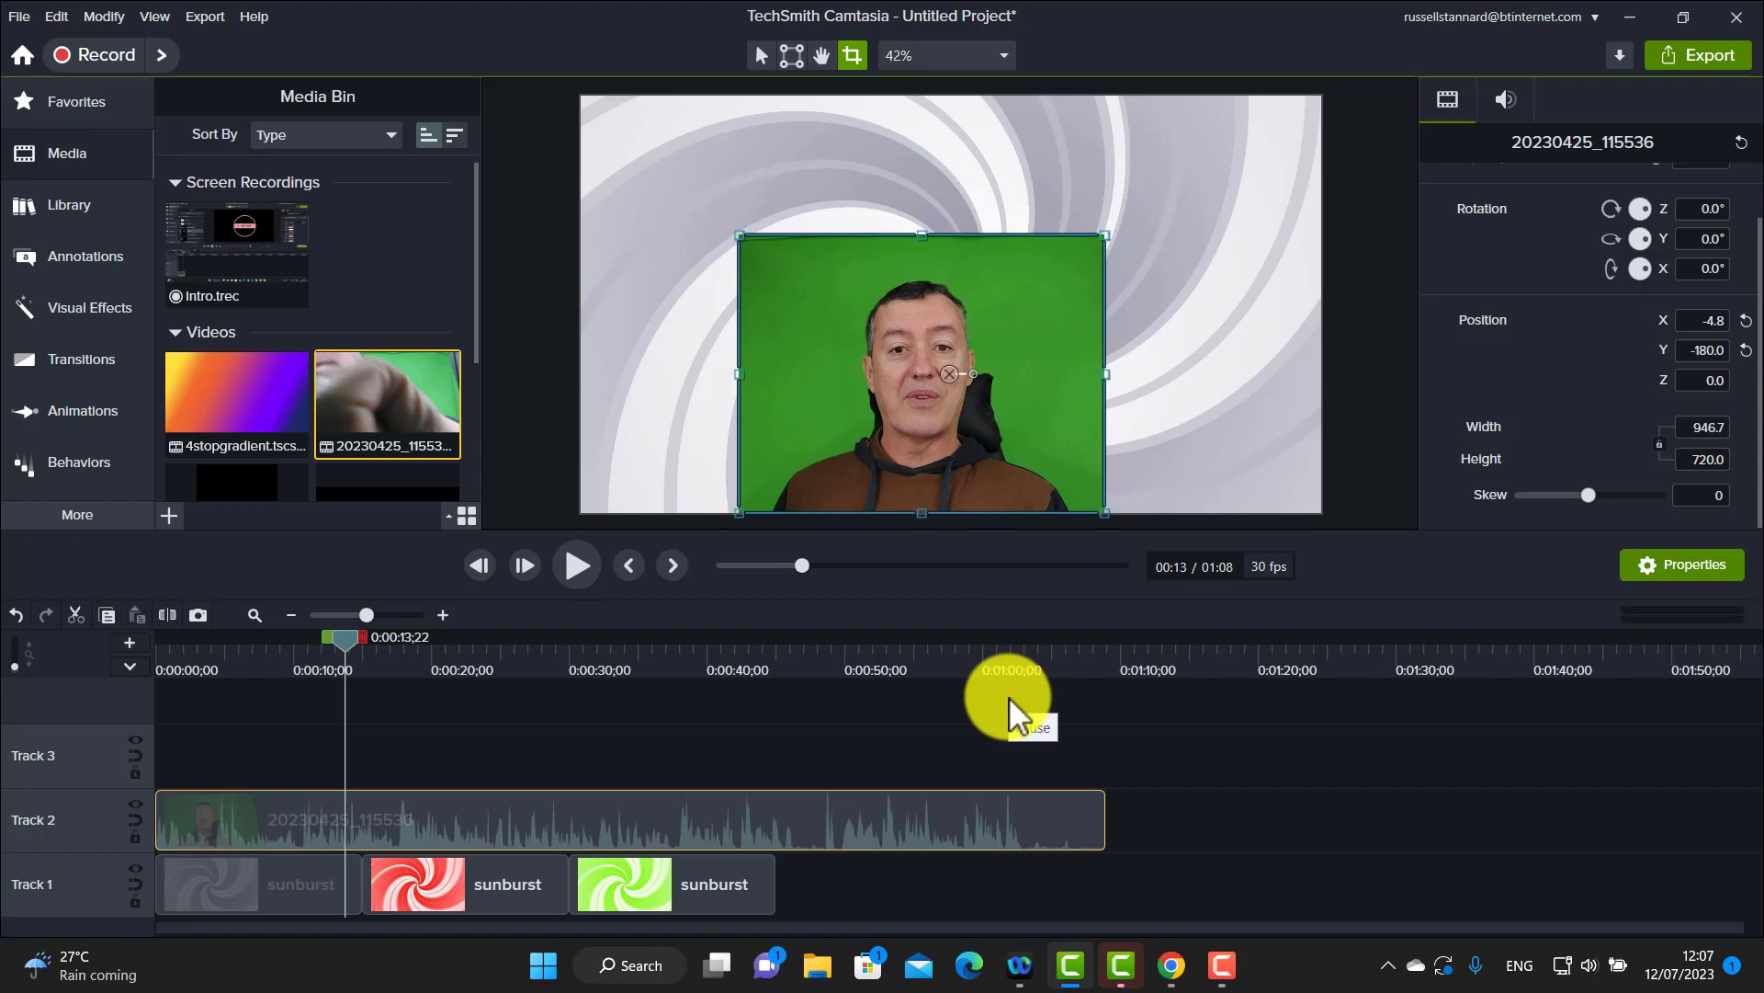
click(86, 510)
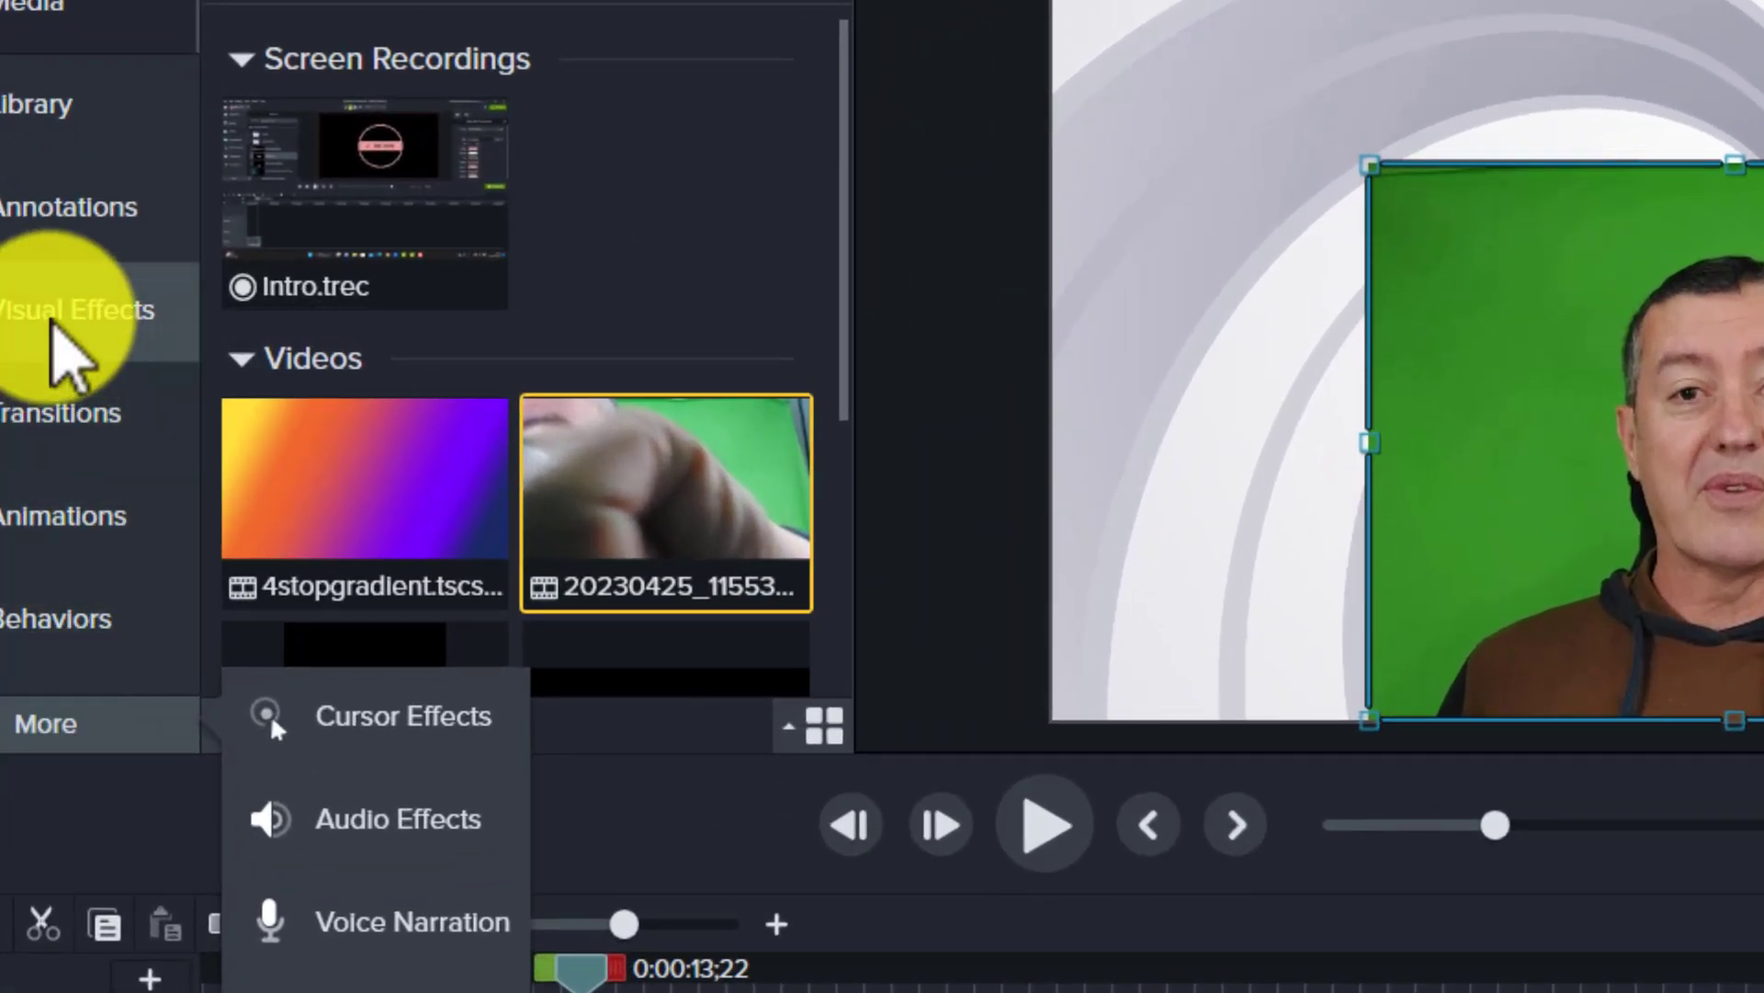
- Apply Remove a Color to the Track 2 clip, sampling the green backdrop with the eyedropper
click(74, 313)
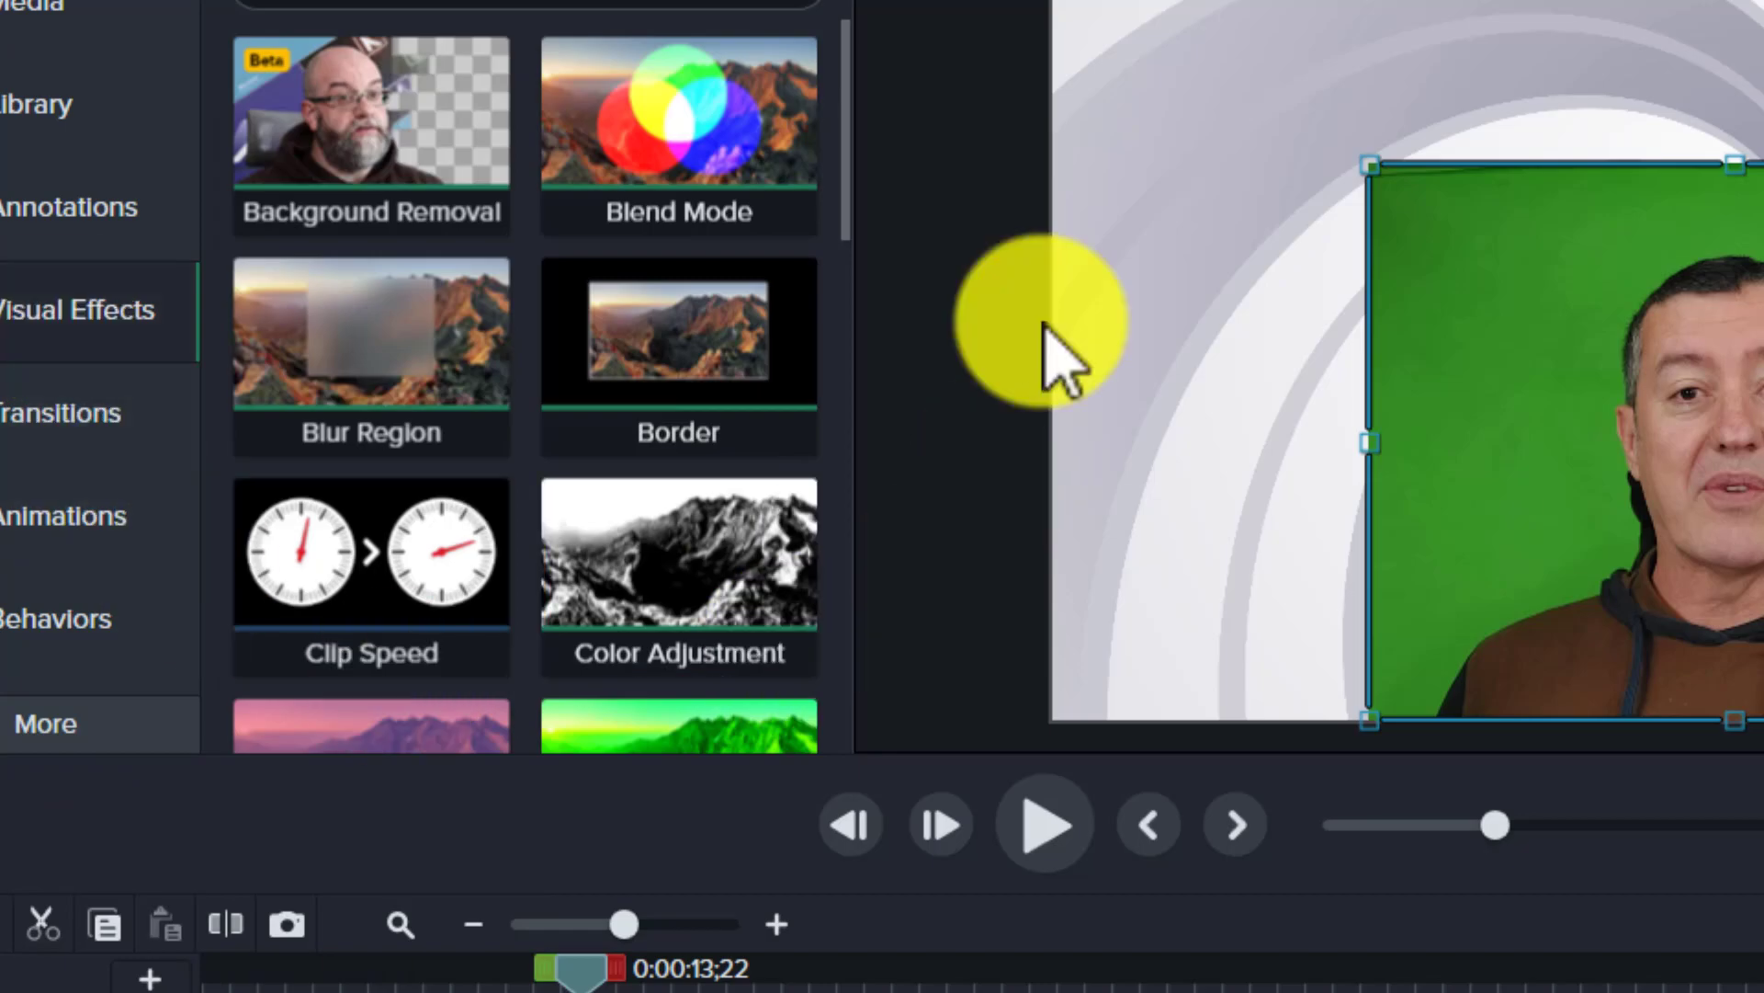
drag(846, 184, 859, 607)
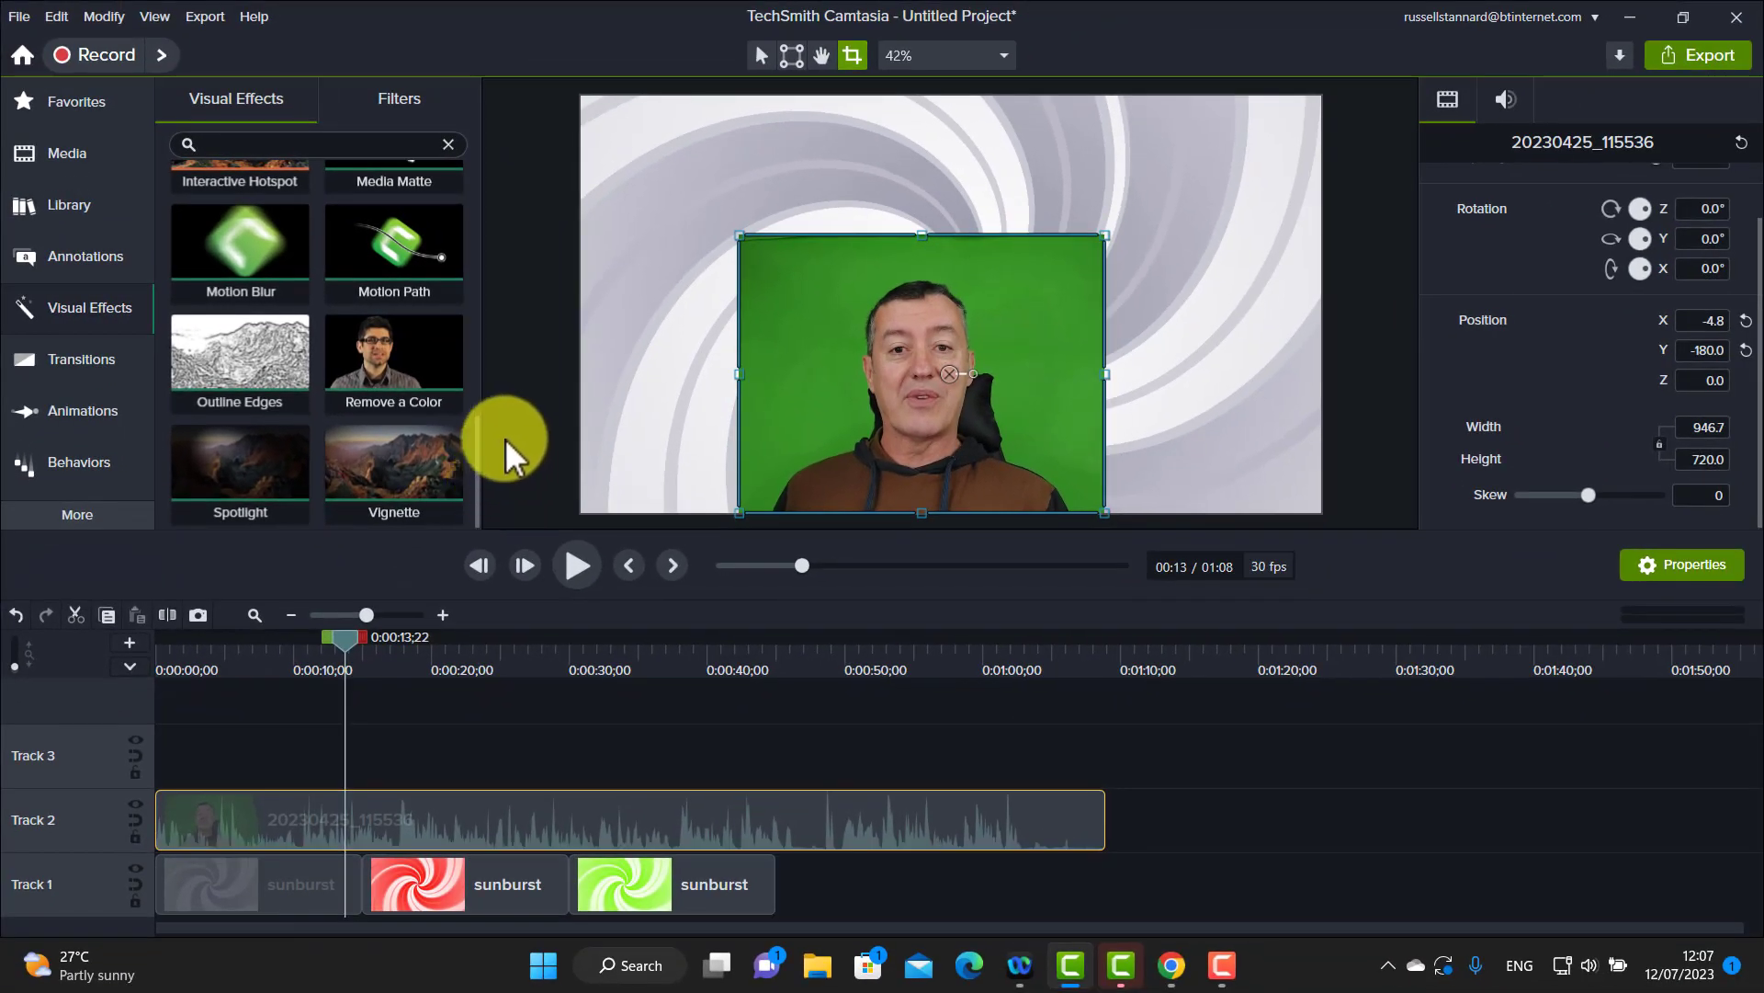
drag(443, 368, 527, 831)
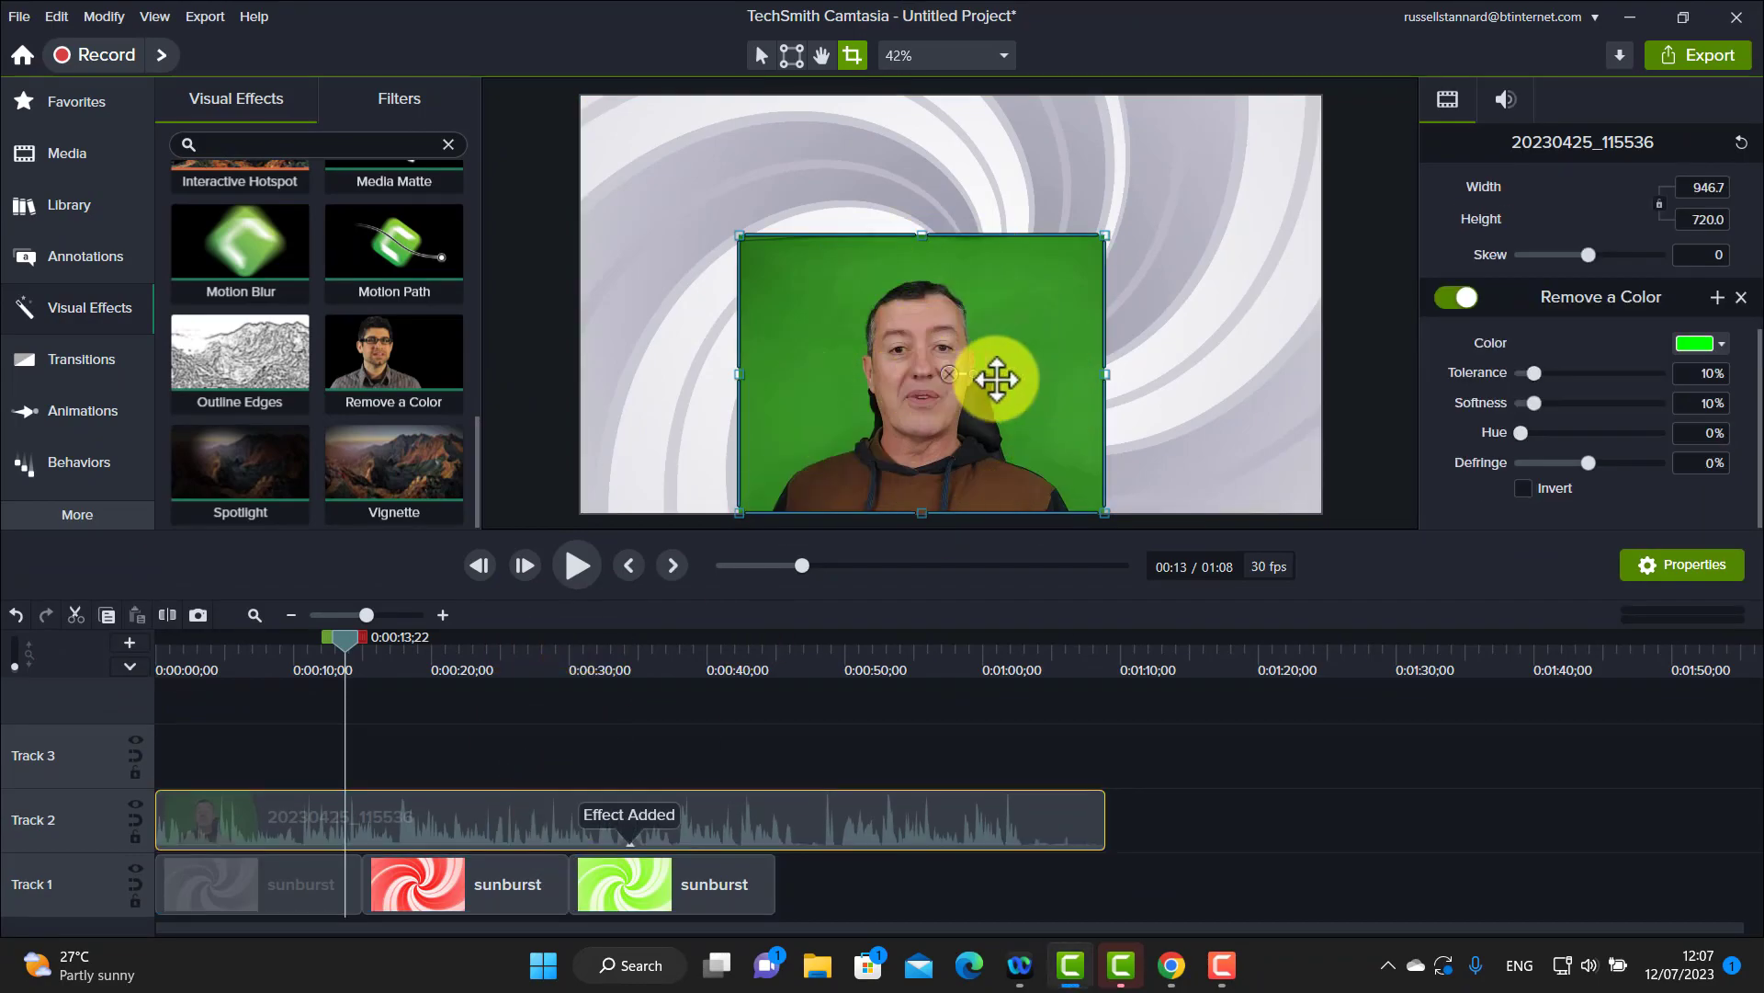
click(1726, 347)
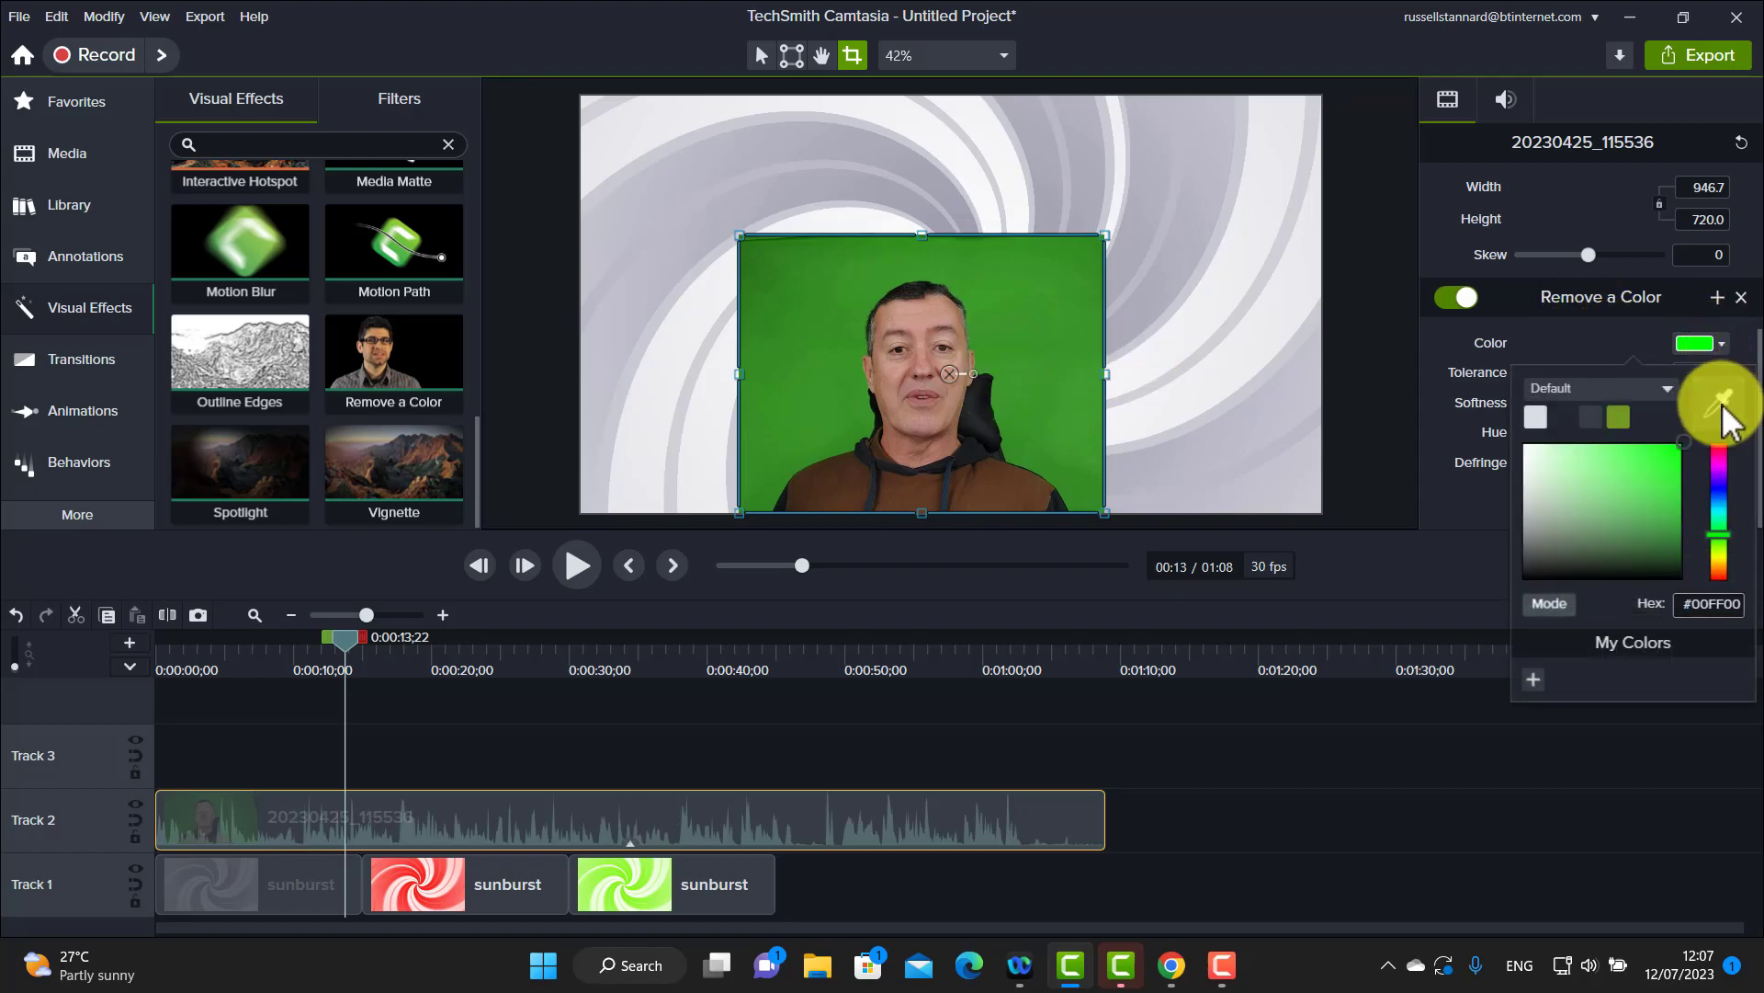
click(1721, 401)
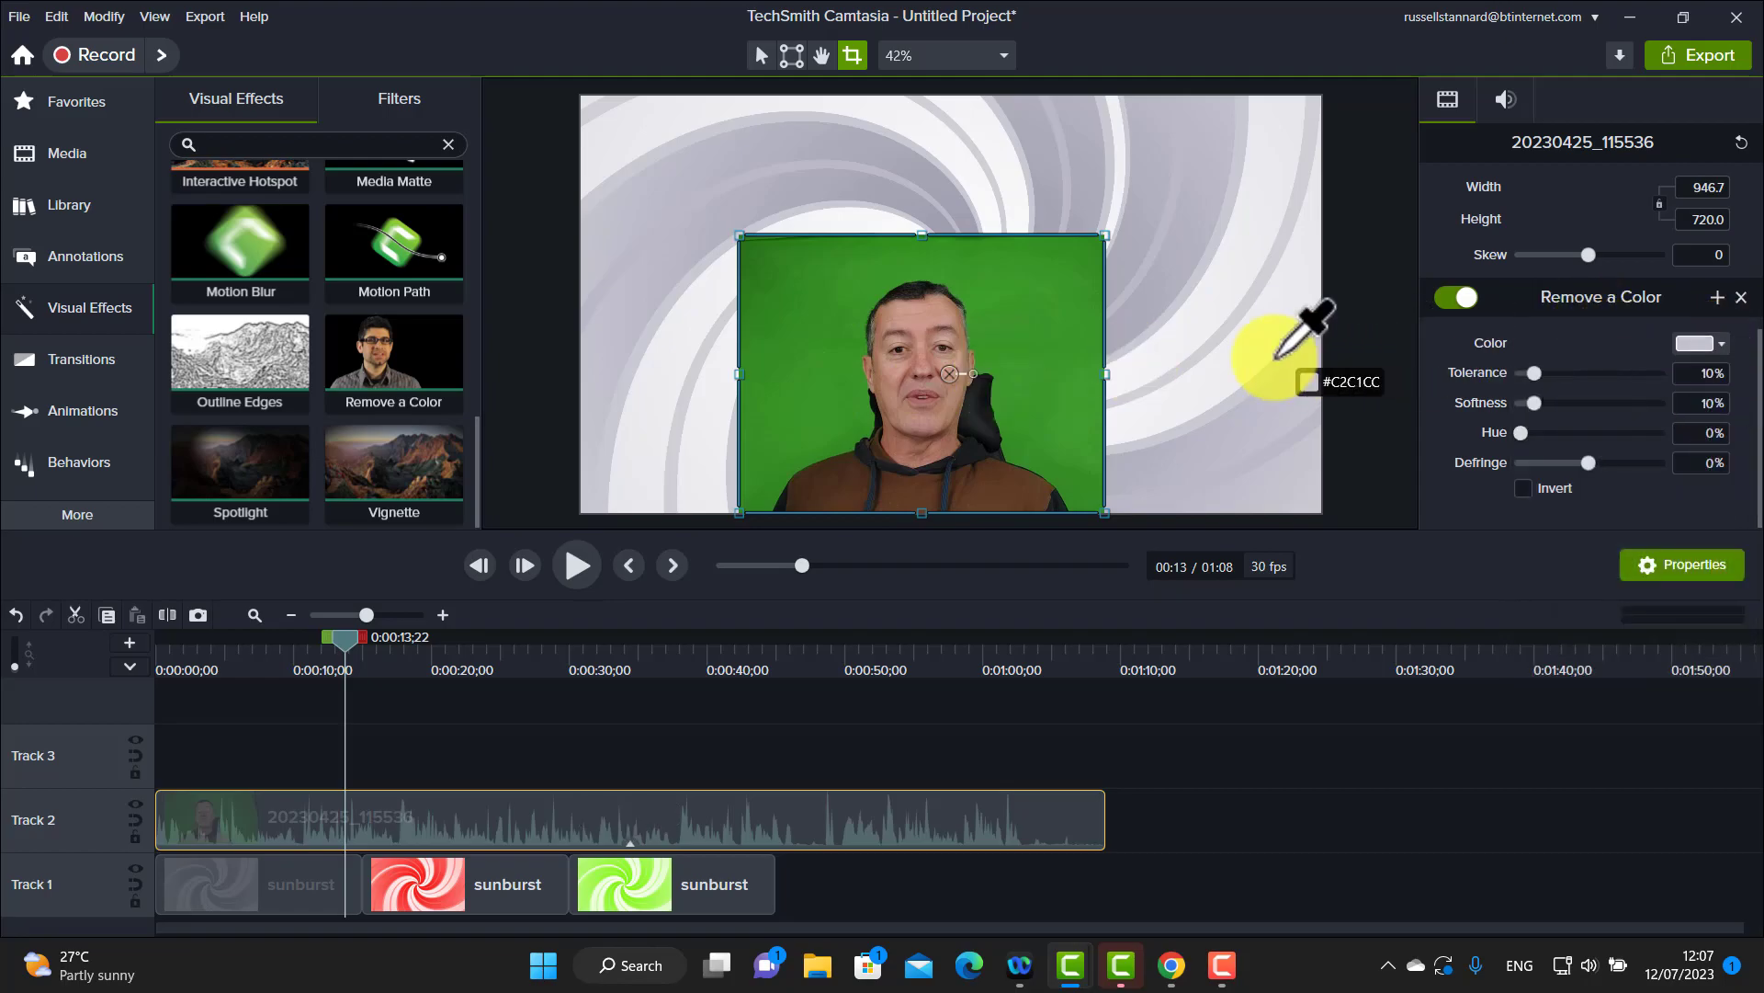
click(1038, 424)
click(957, 171)
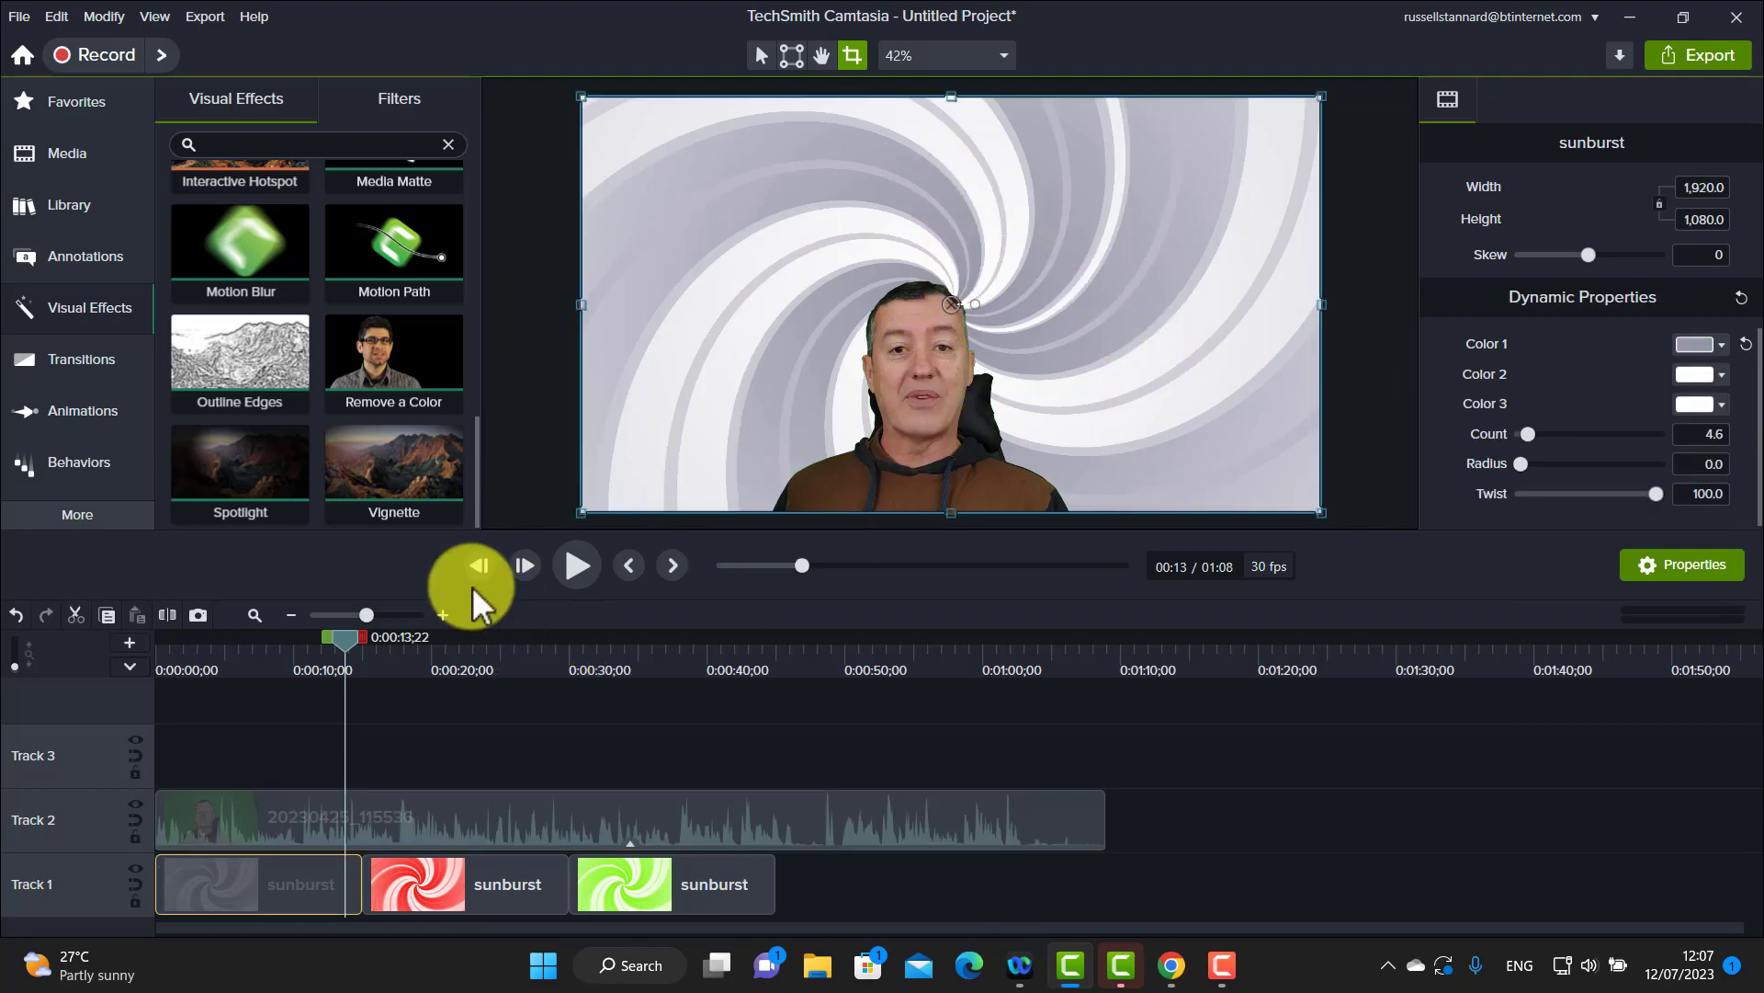
- Add the Library's triangles background after the third sunburst and lengthen it to 21;13
drag(343, 638, 636, 677)
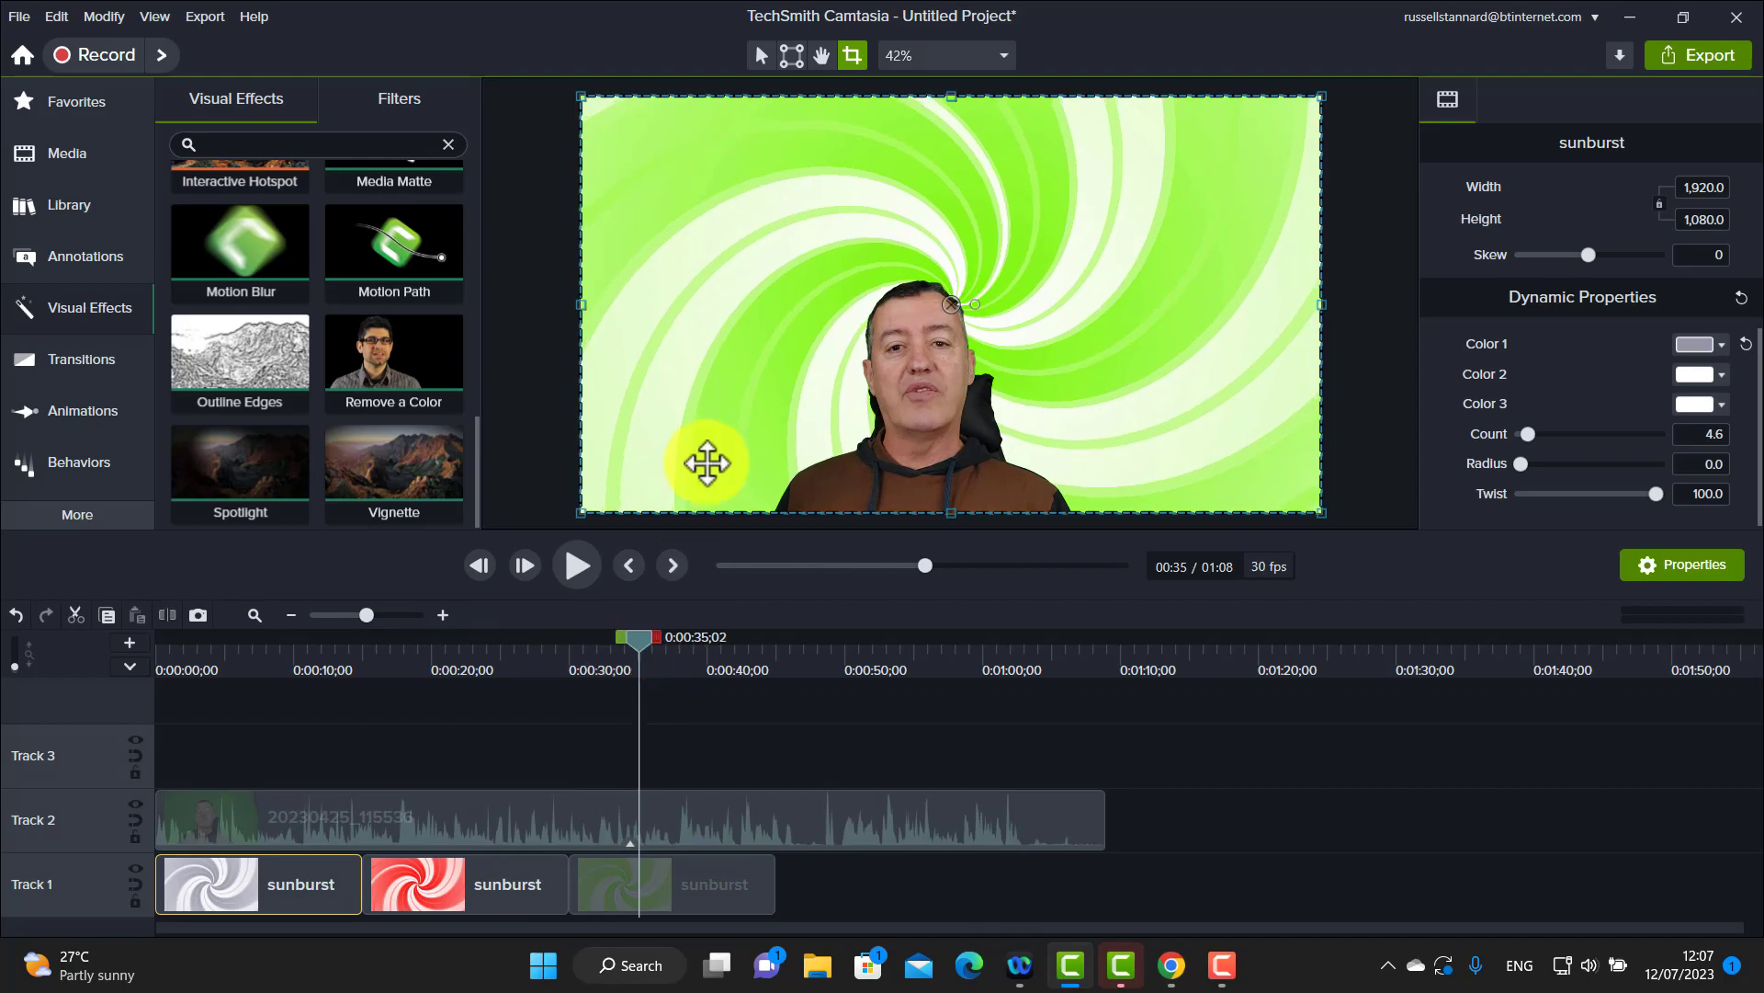
click(71, 208)
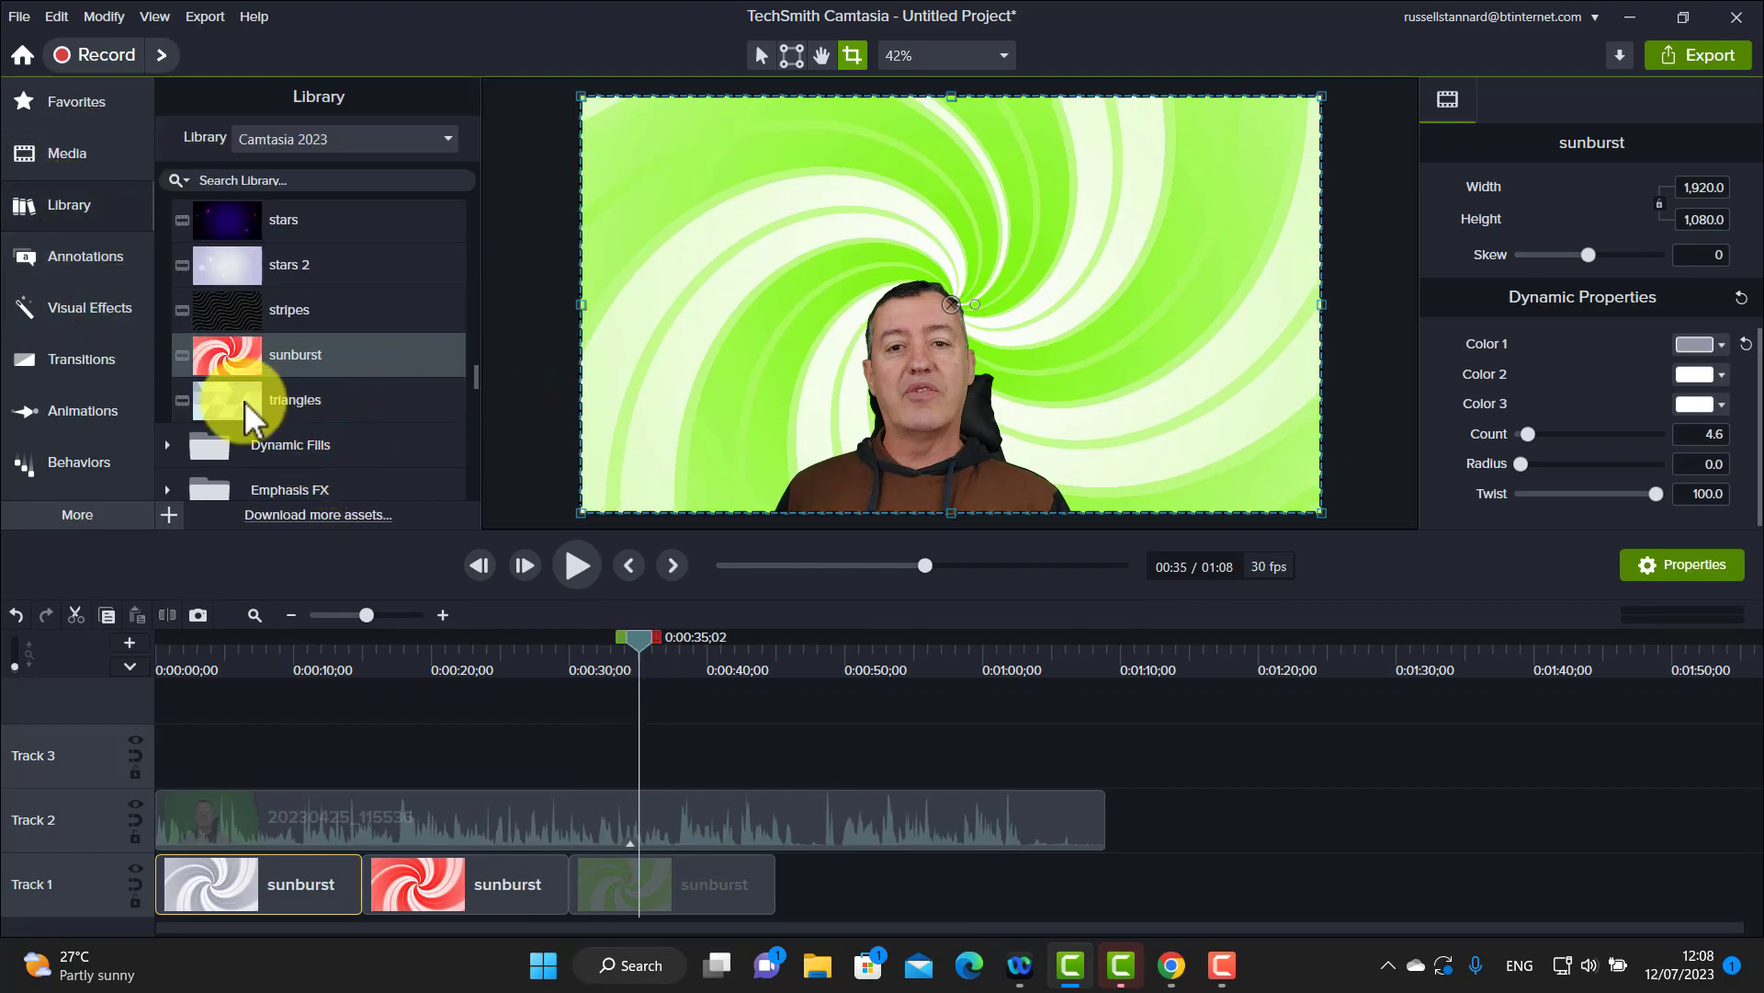
drag(252, 397, 795, 914)
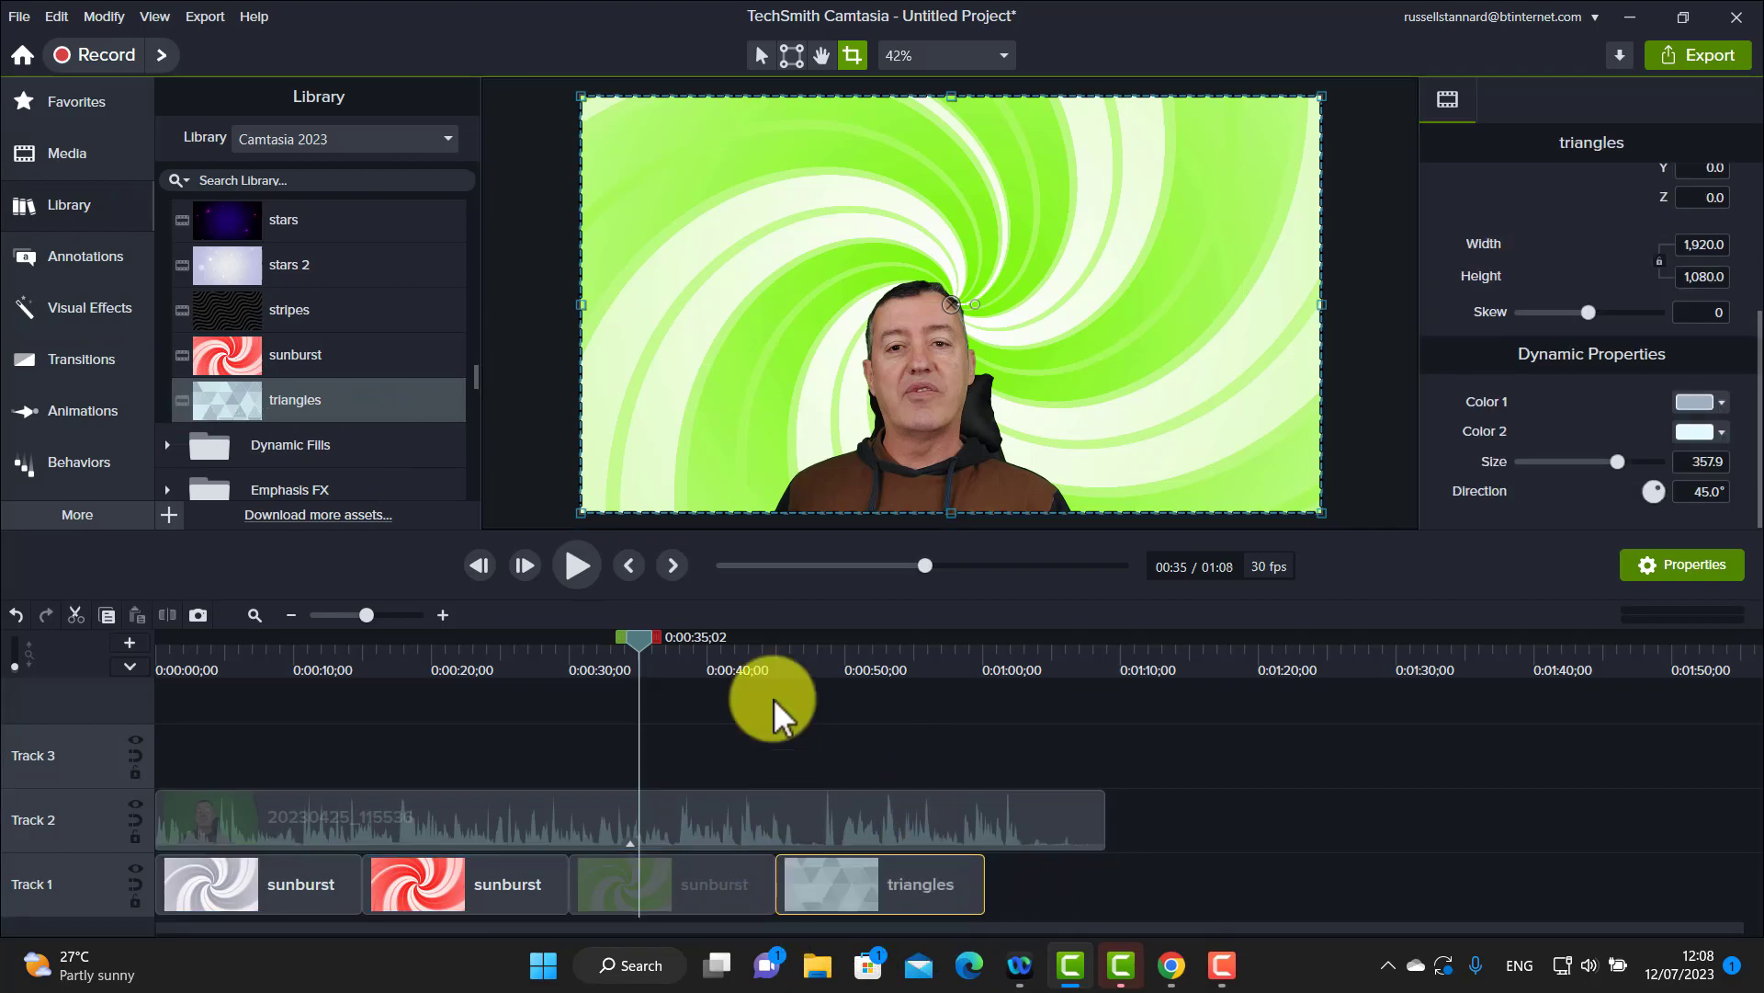
drag(648, 642, 695, 668)
drag(984, 896, 1020, 901)
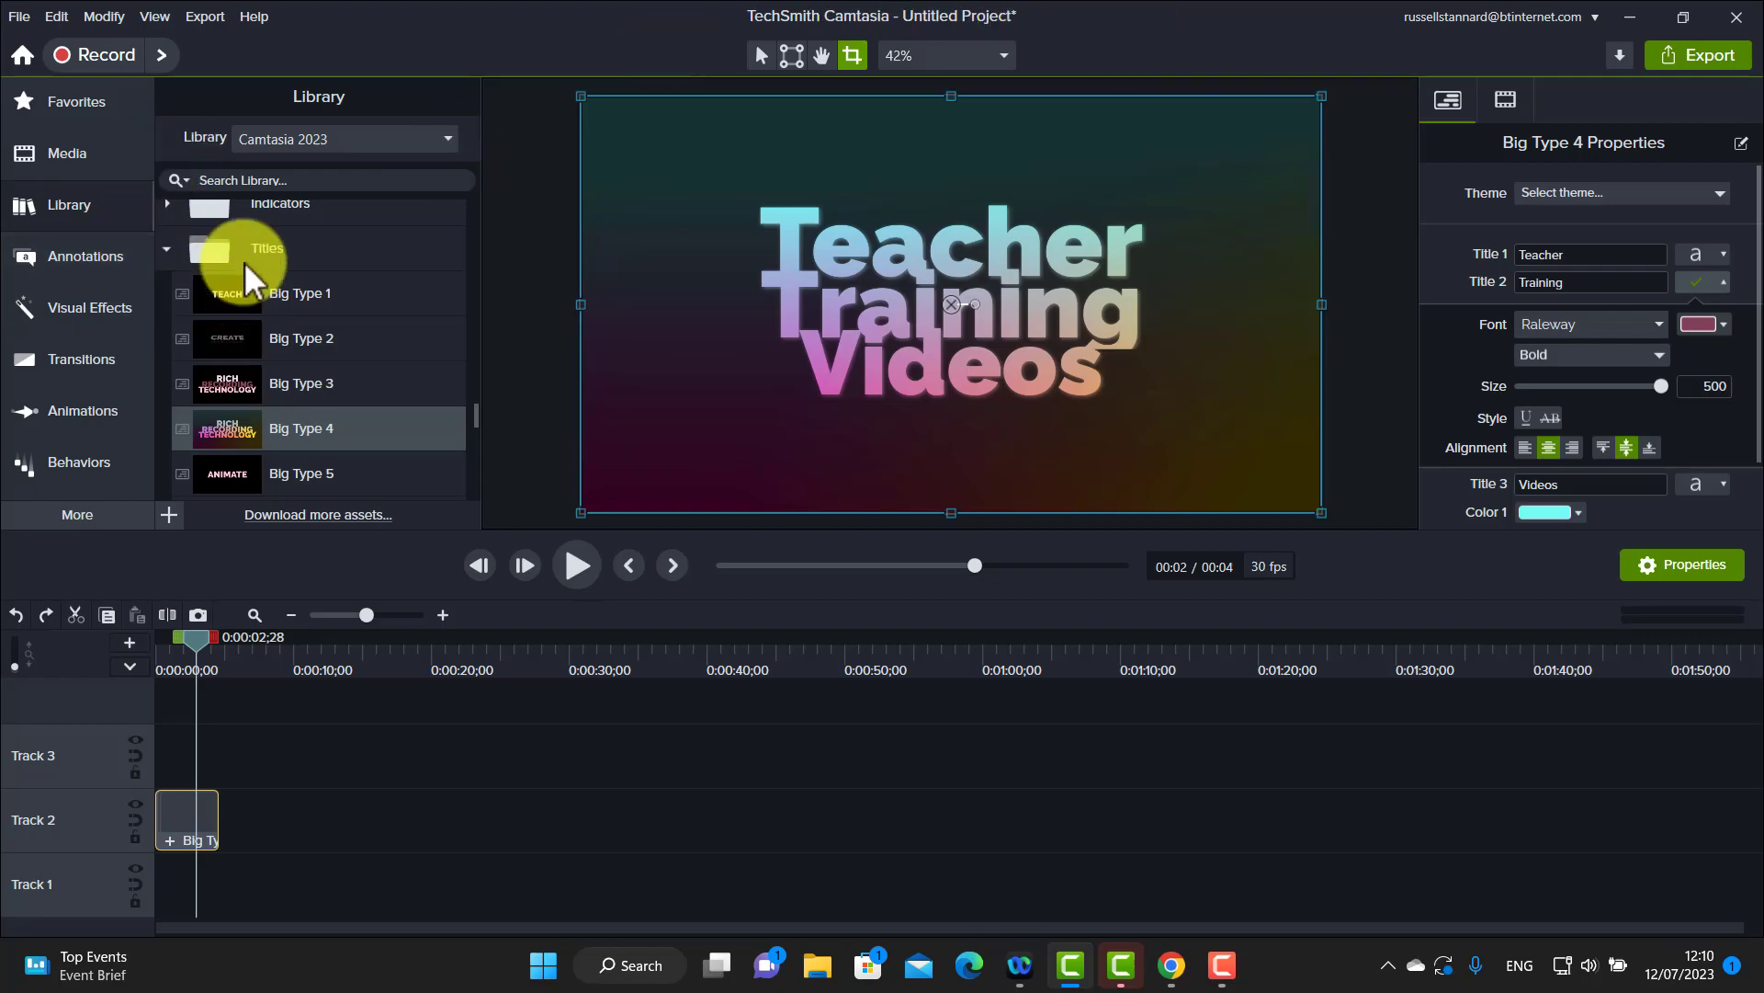
drag(187, 630, 124, 669)
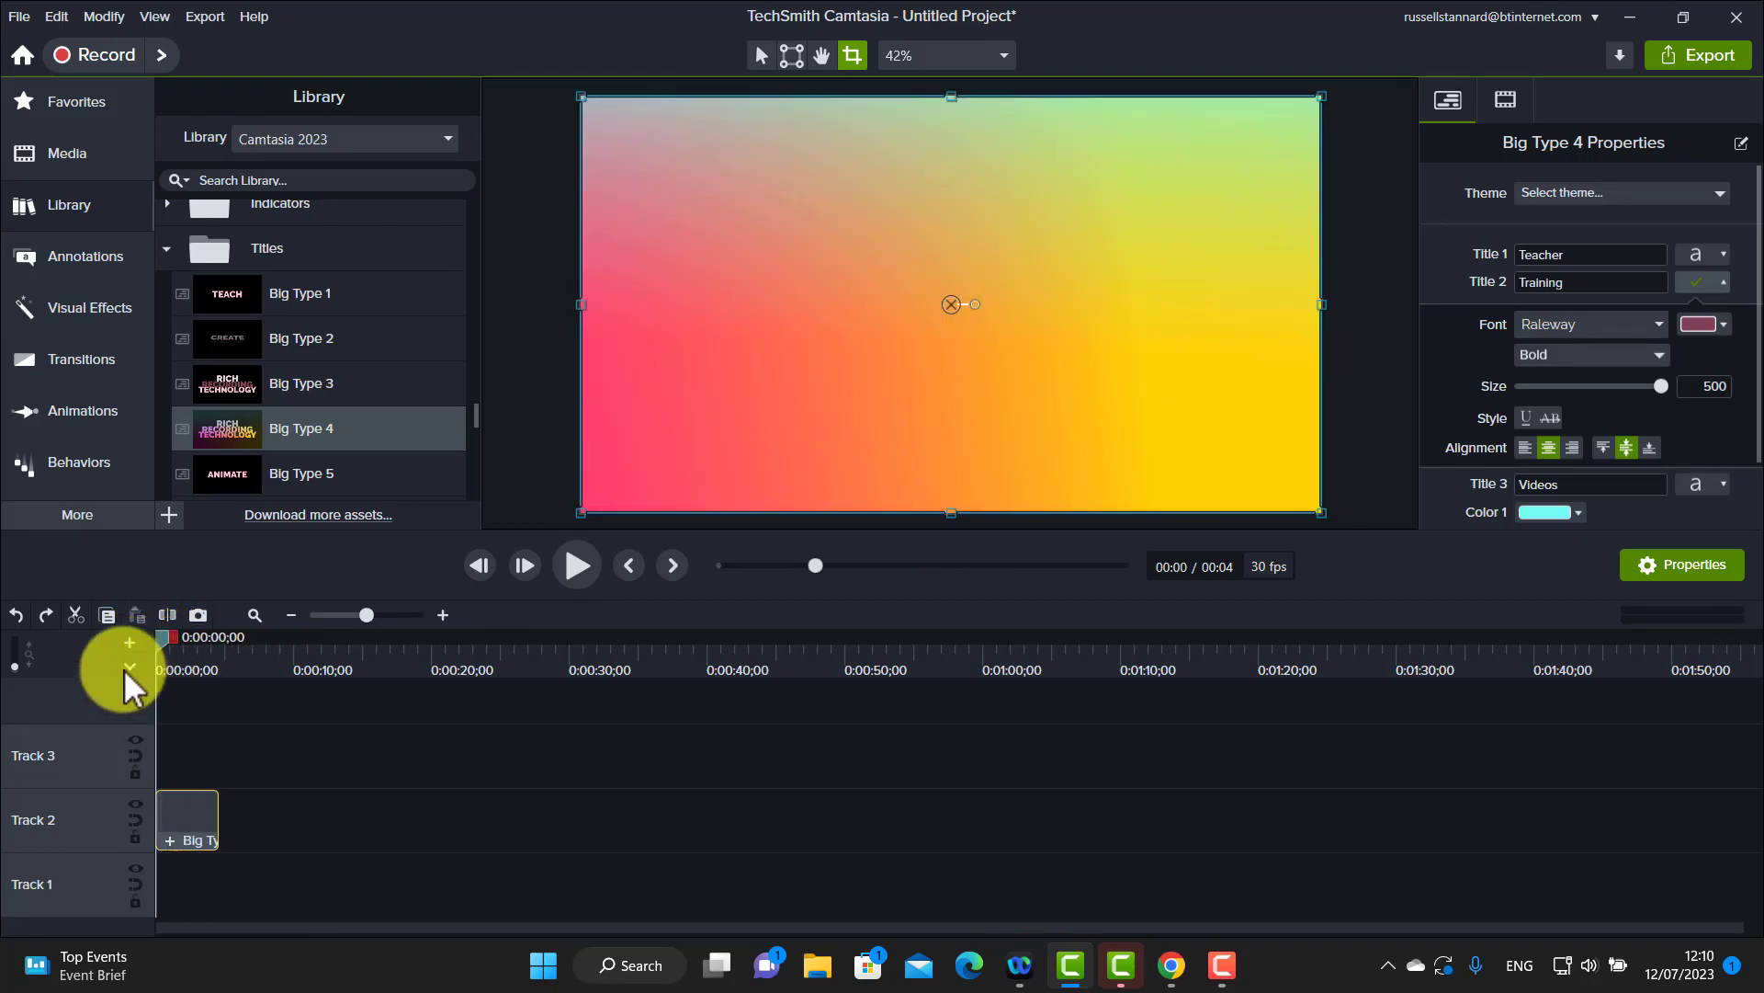
click(577, 563)
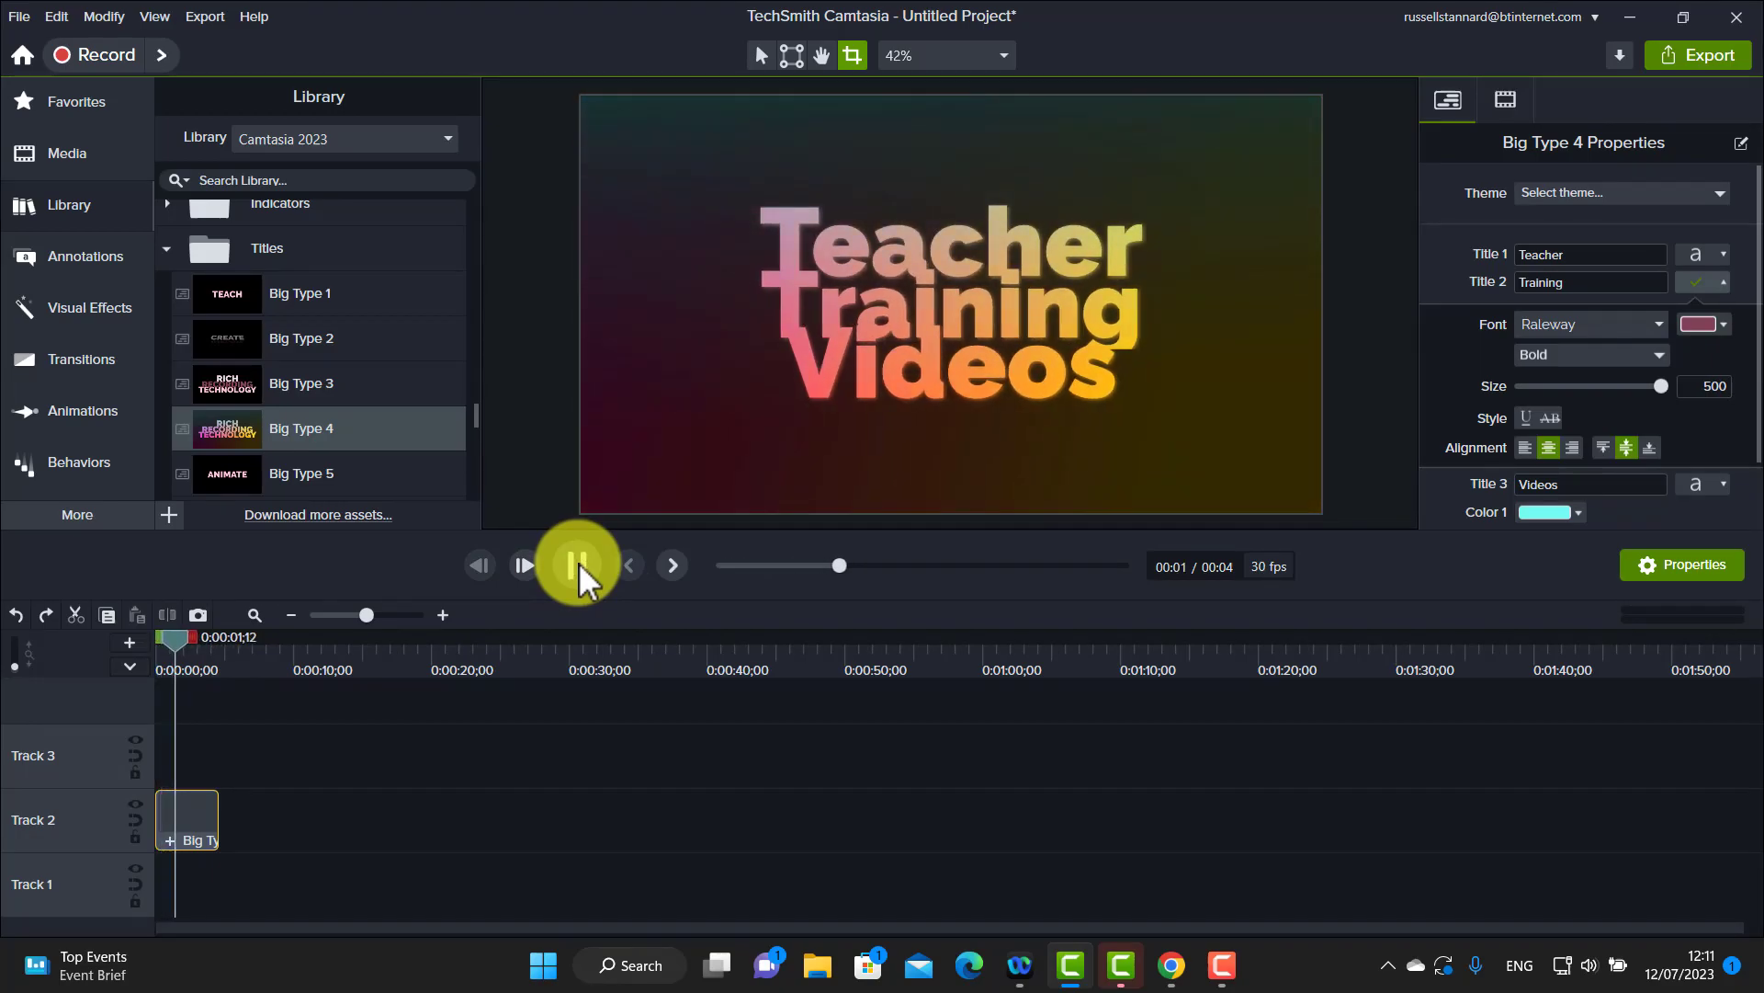
click(579, 563)
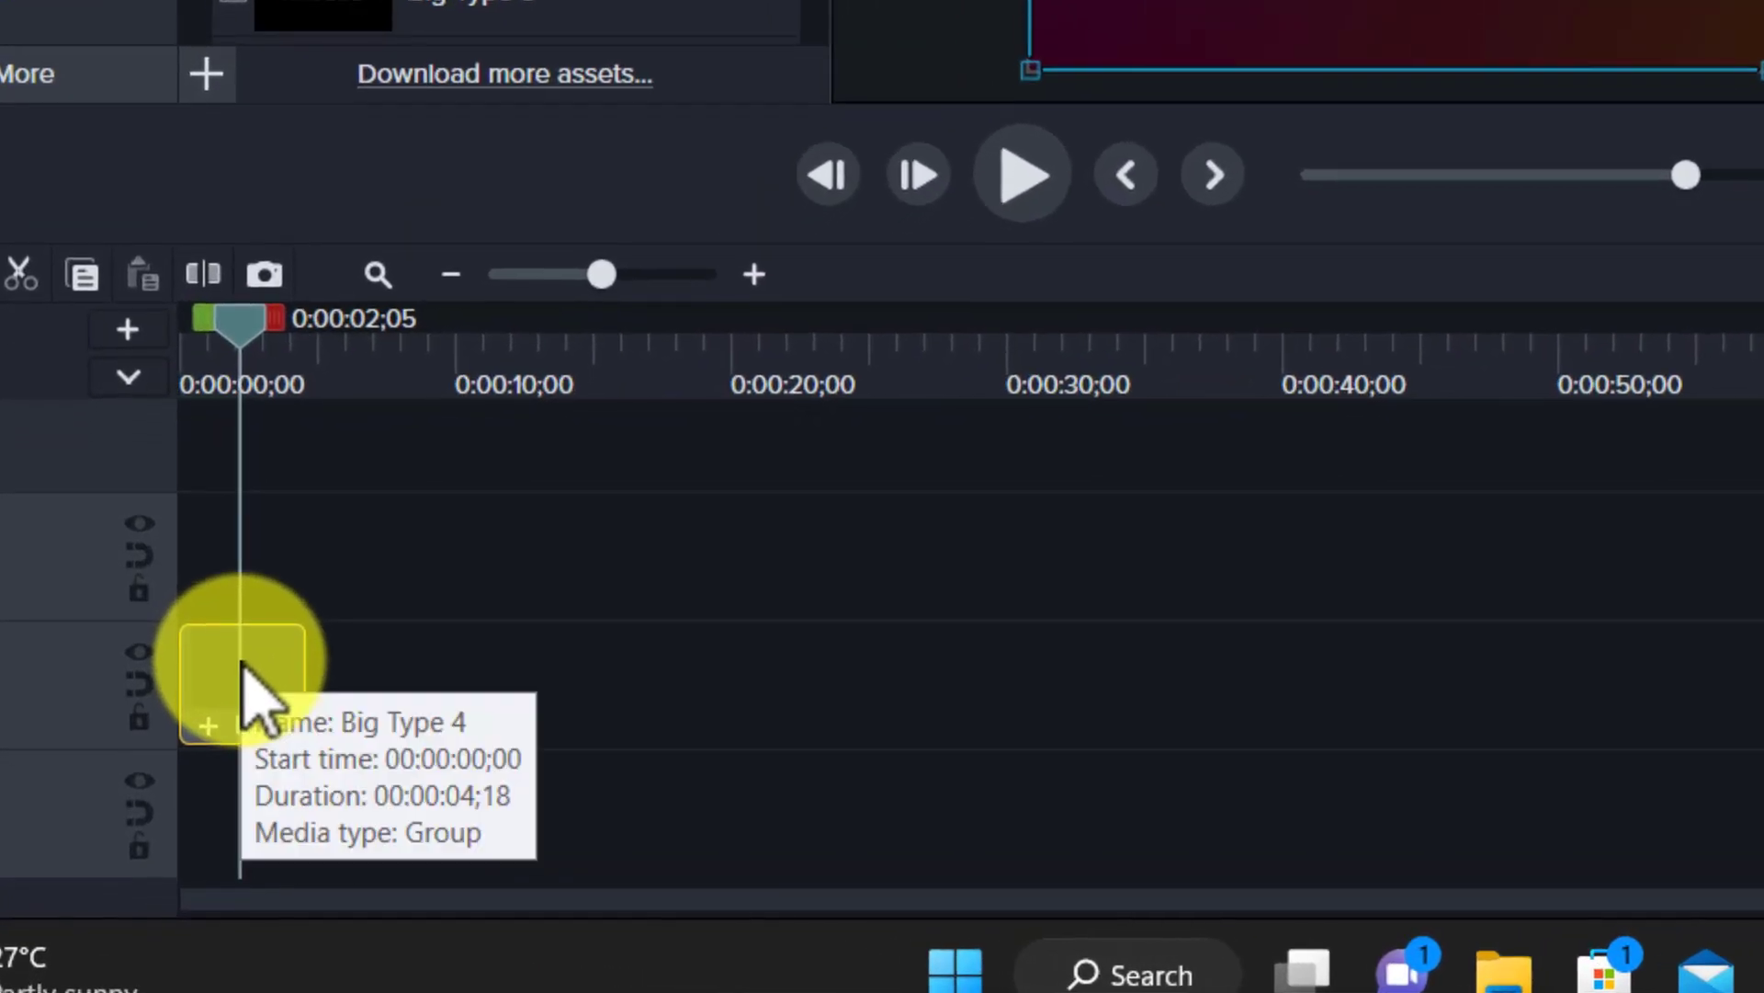
- Add the Big Type 4 title clip to the personal user library
right_click(243, 708)
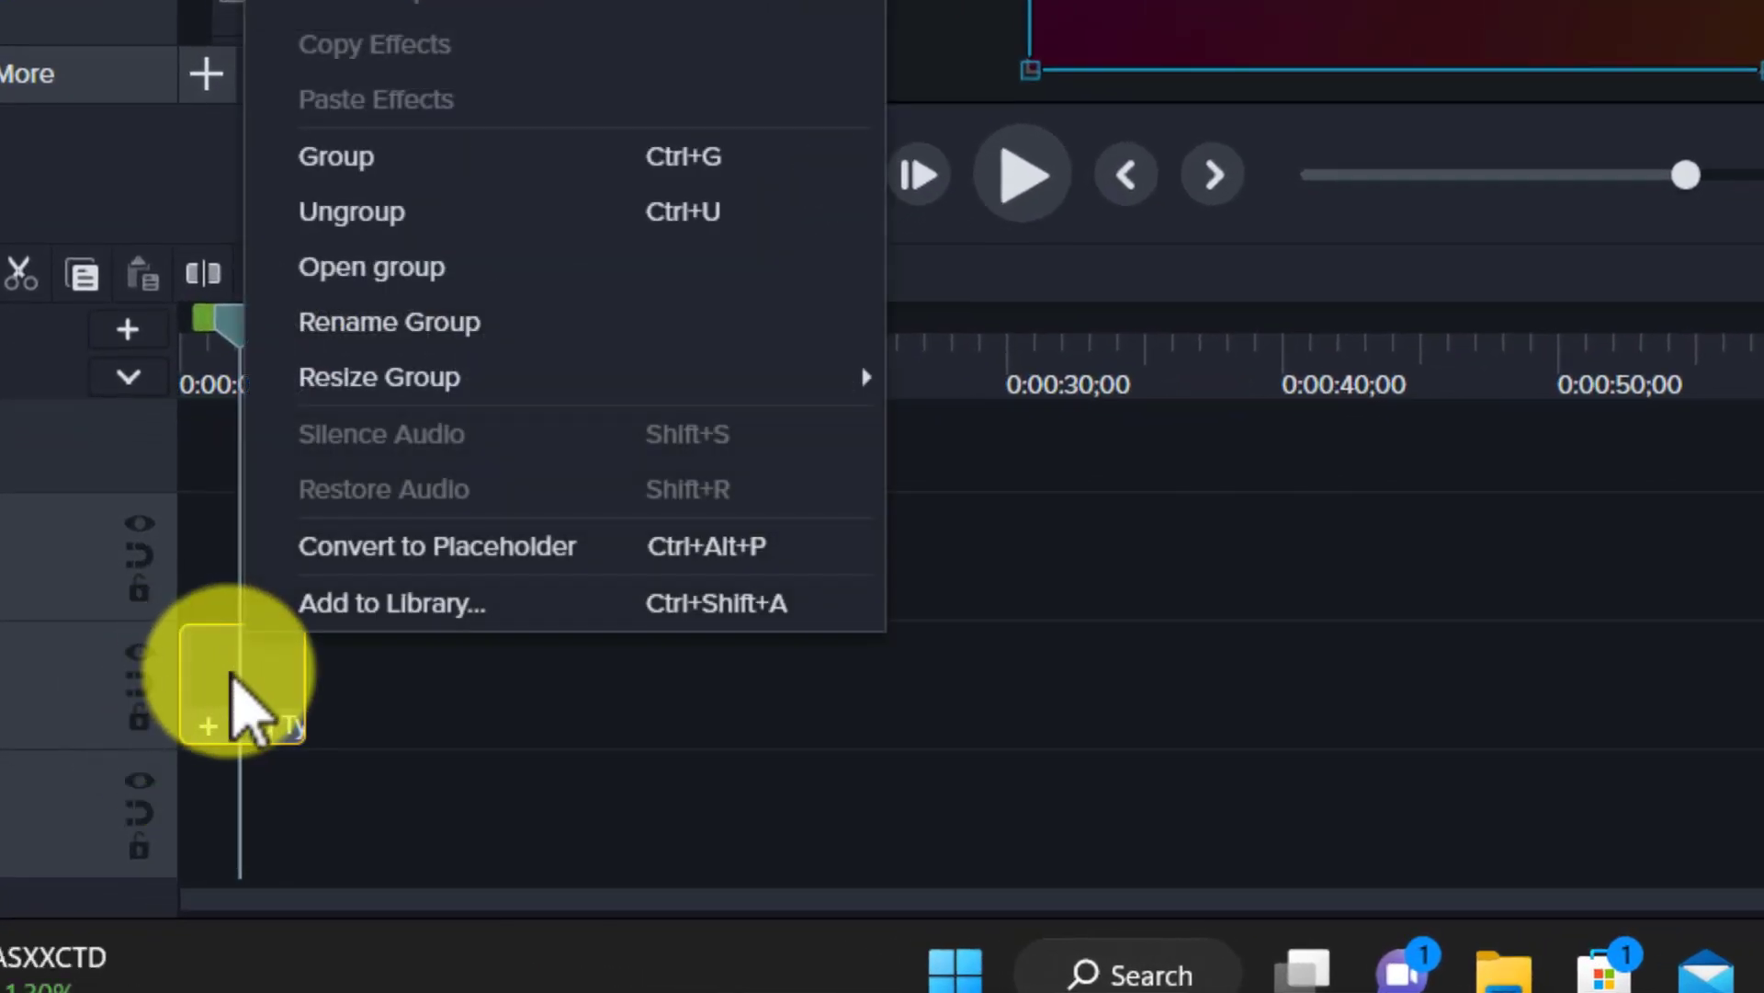
click(405, 602)
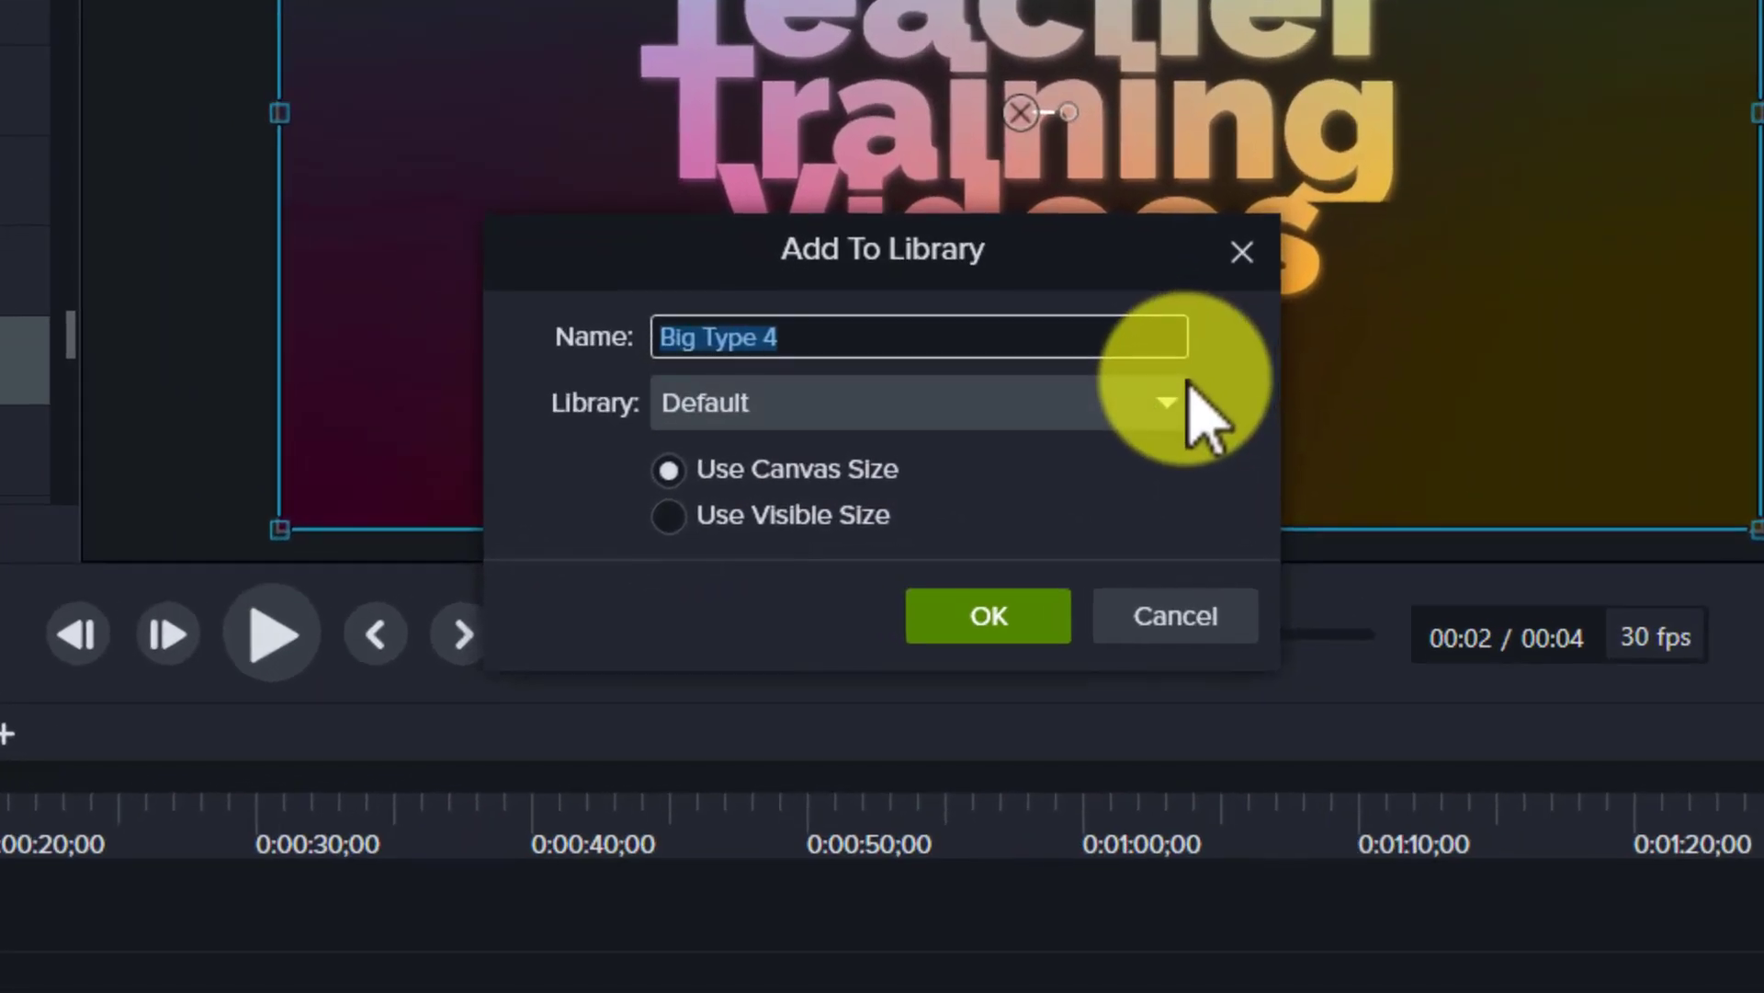
click(1167, 405)
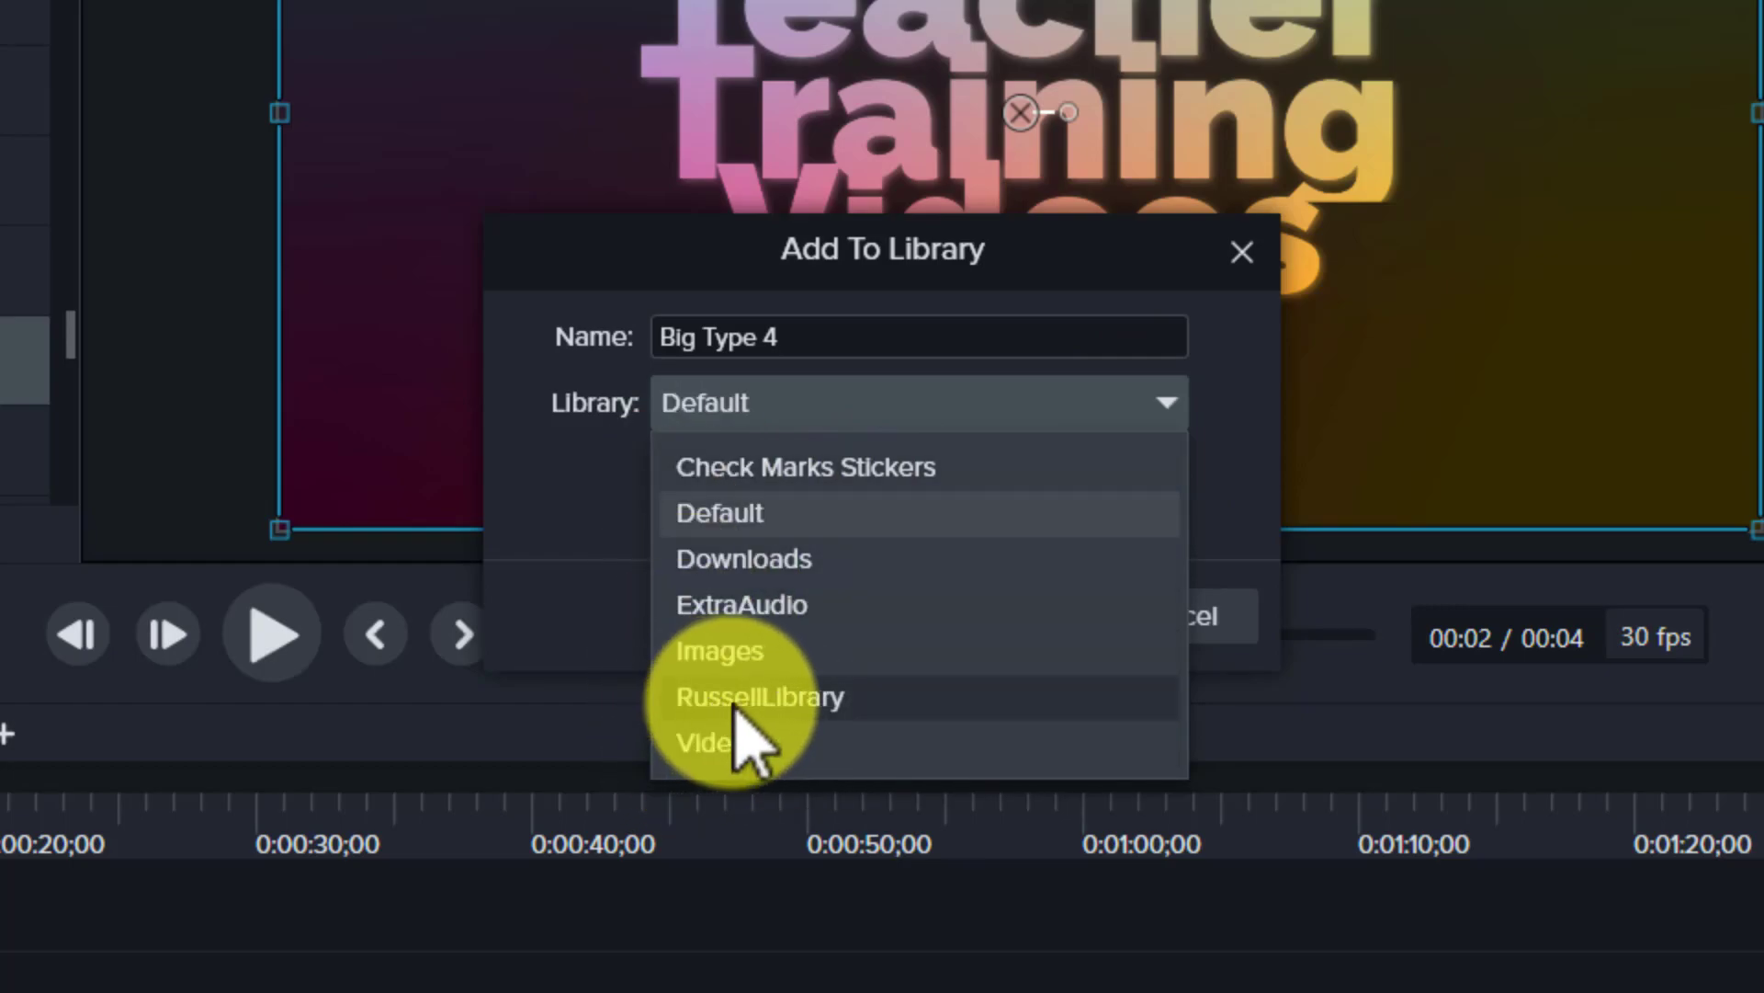
click(827, 706)
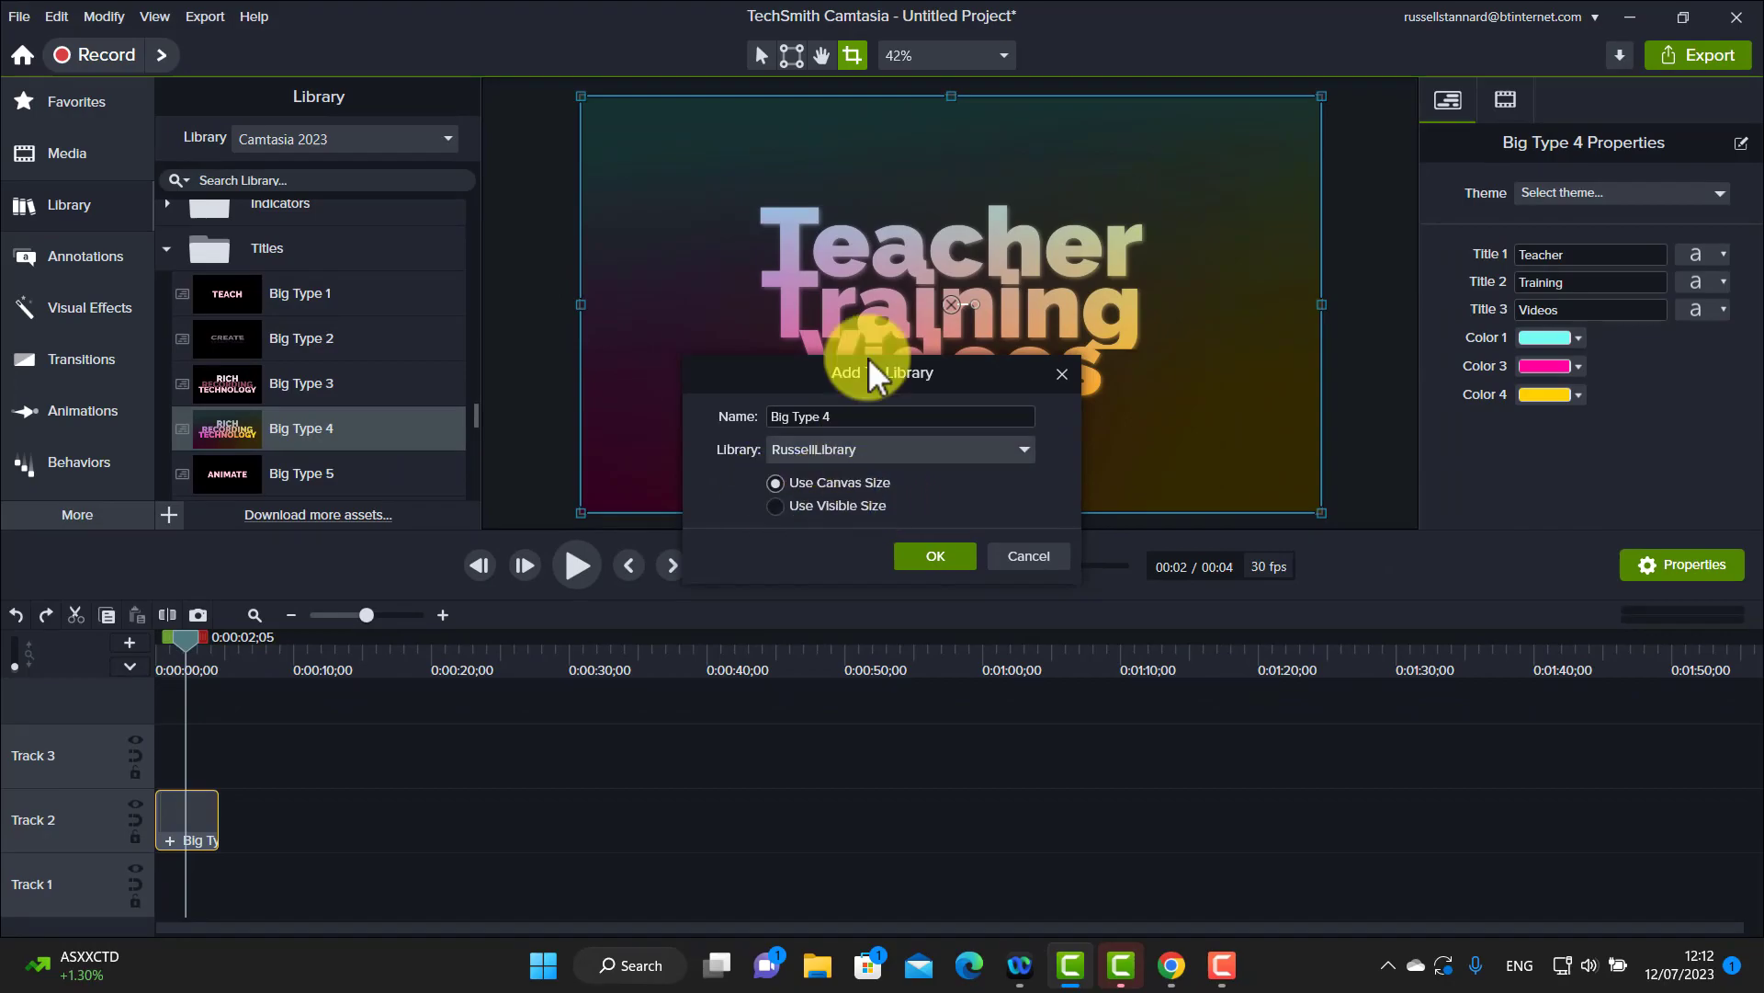
click(935, 555)
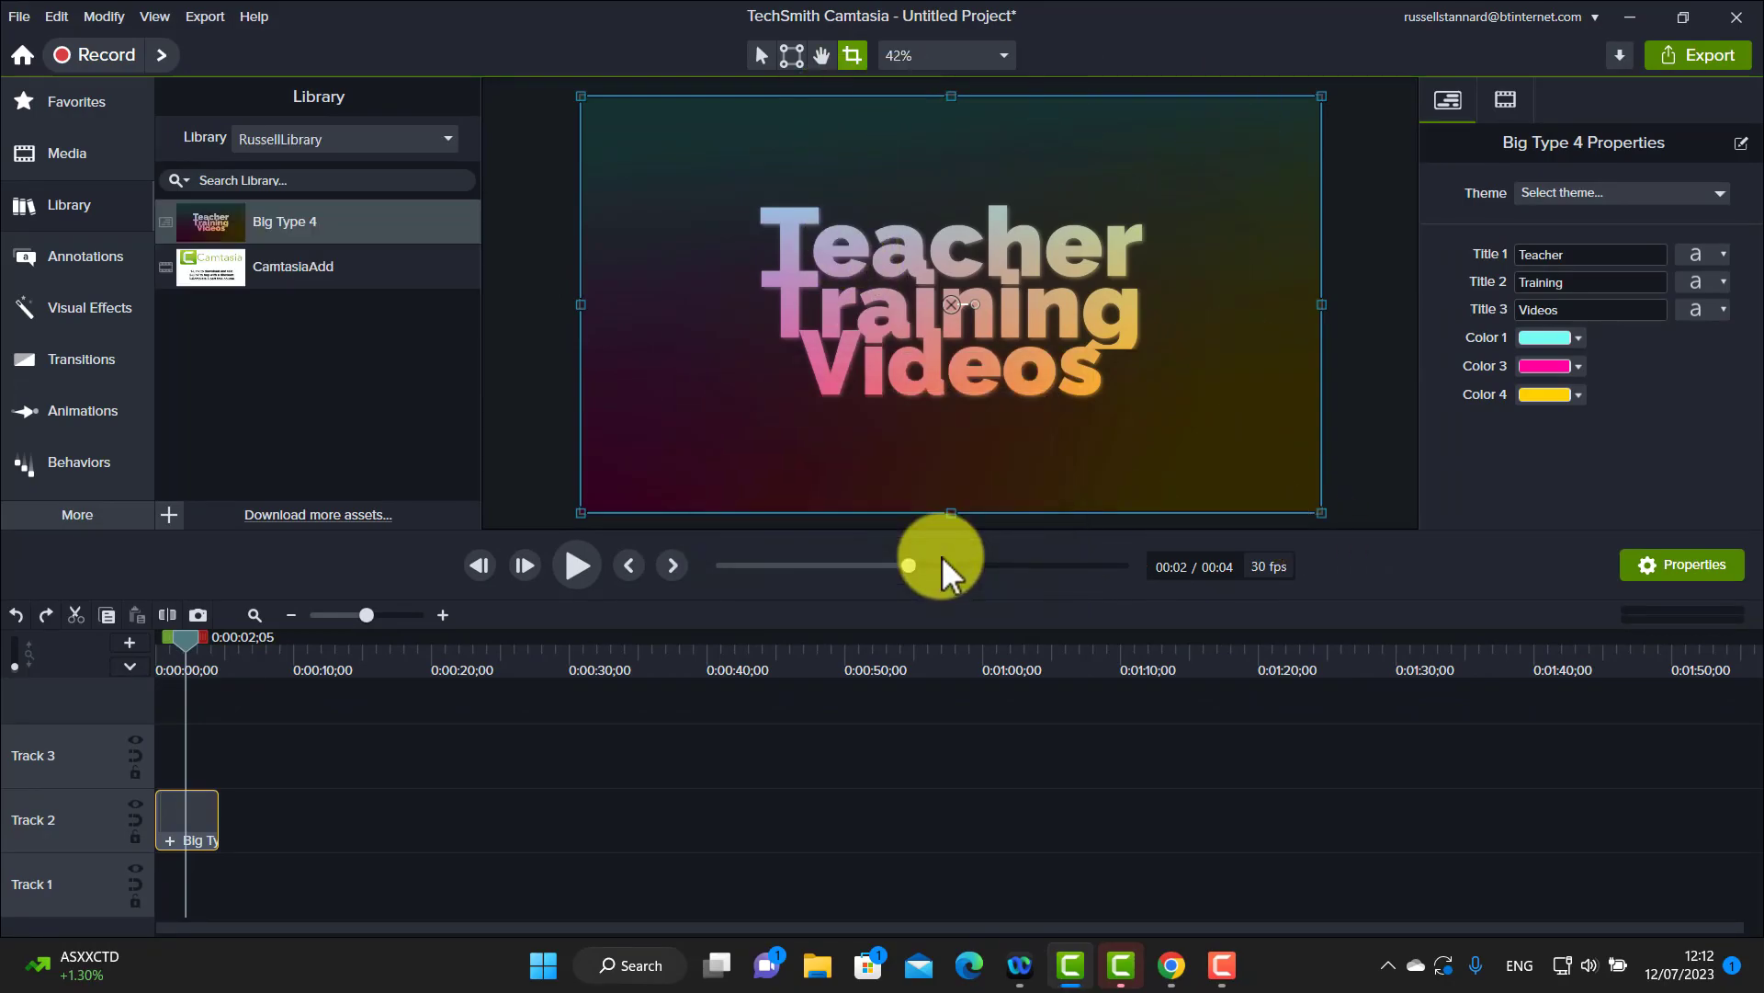
- Drag the saved Big Type 4 title from the user library onto Track 2, then advance to 0:00:05;27
click(451, 138)
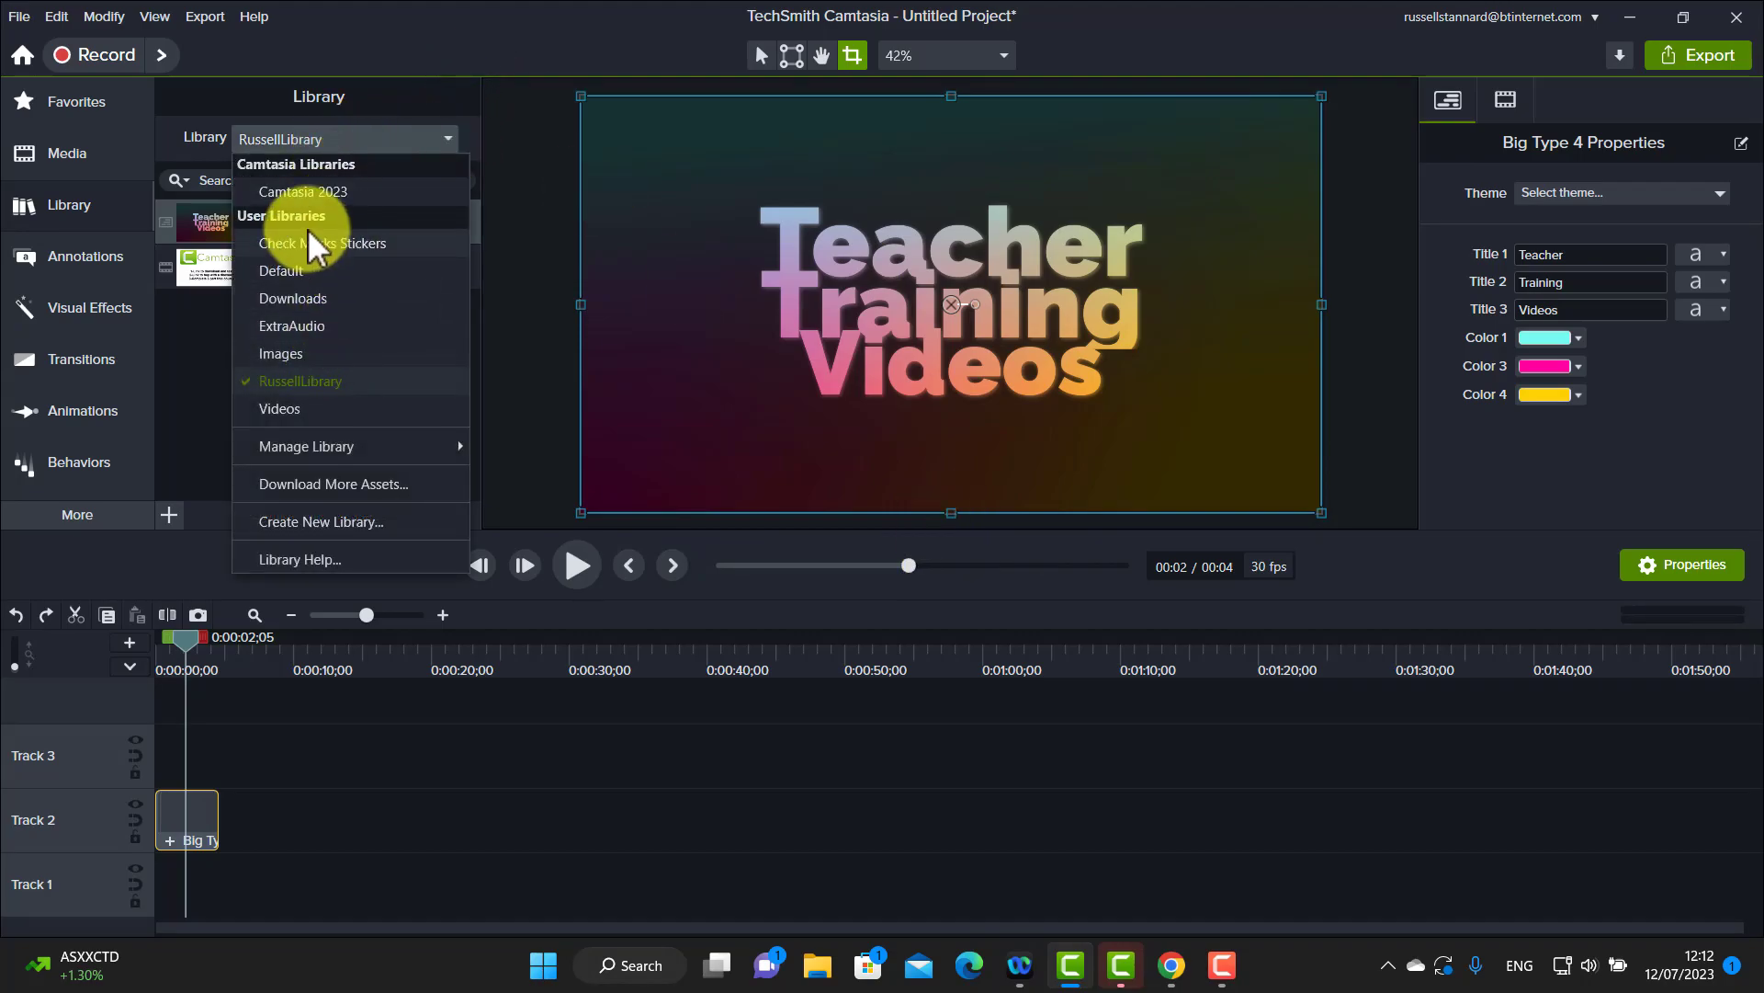
click(301, 380)
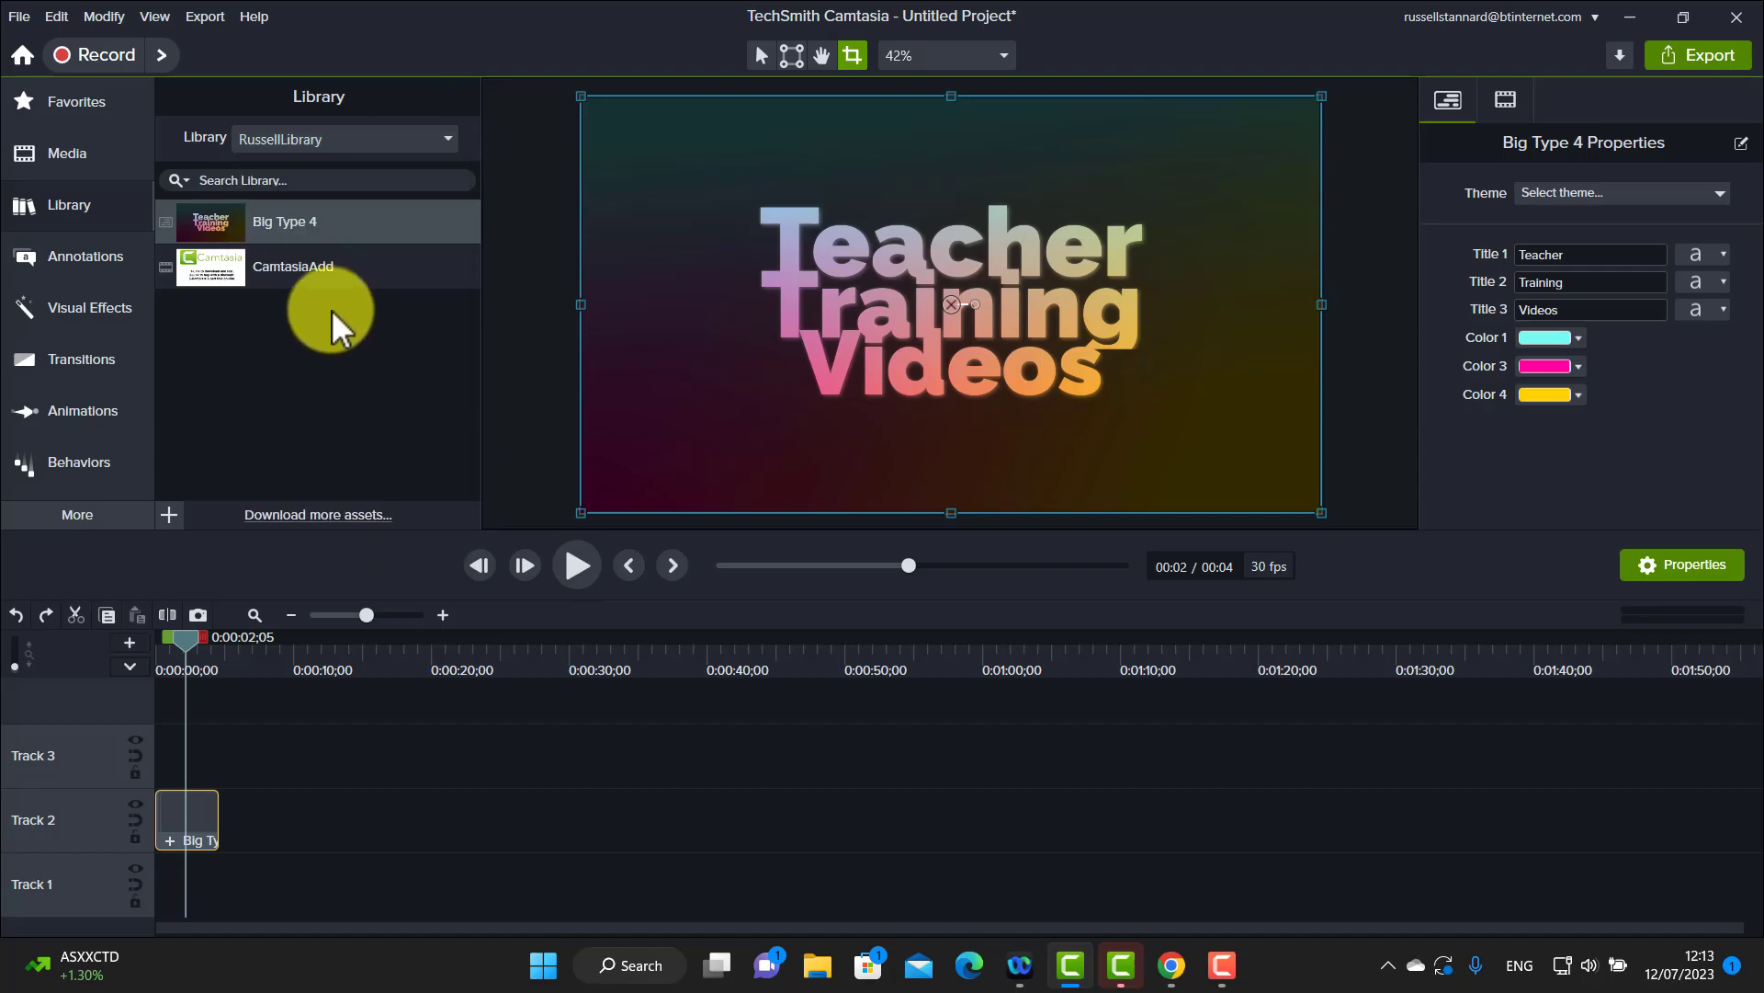
drag(295, 219, 226, 827)
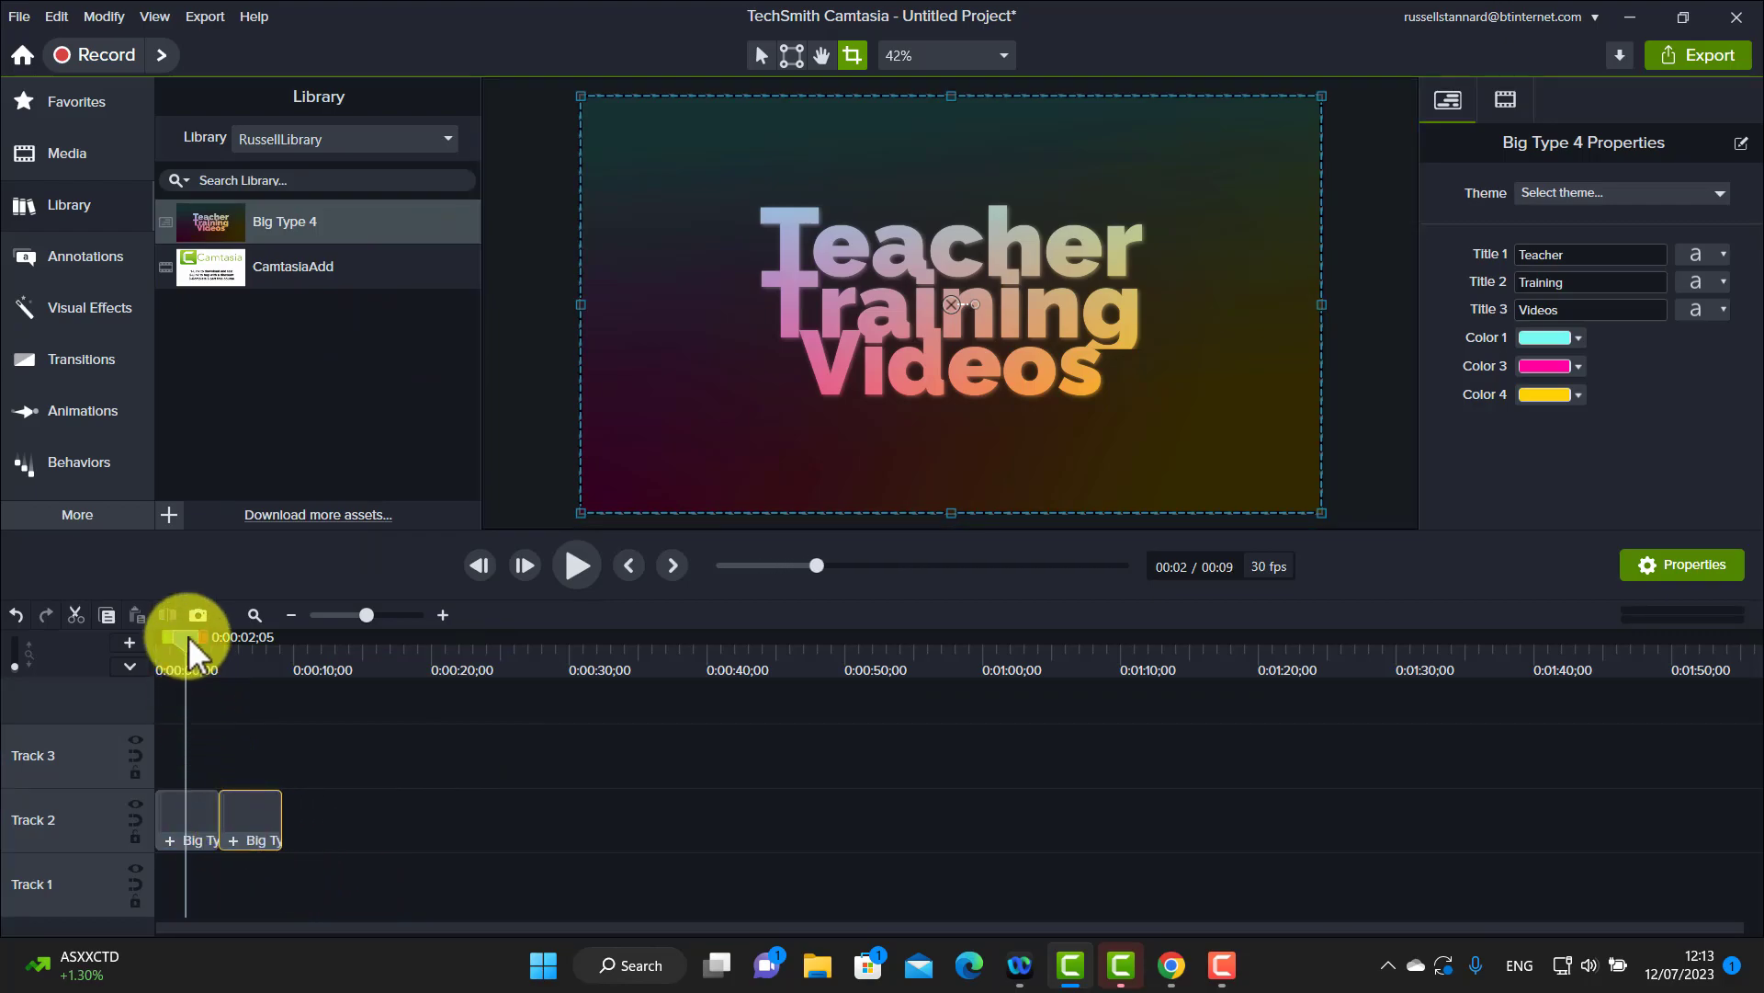
drag(187, 636, 240, 652)
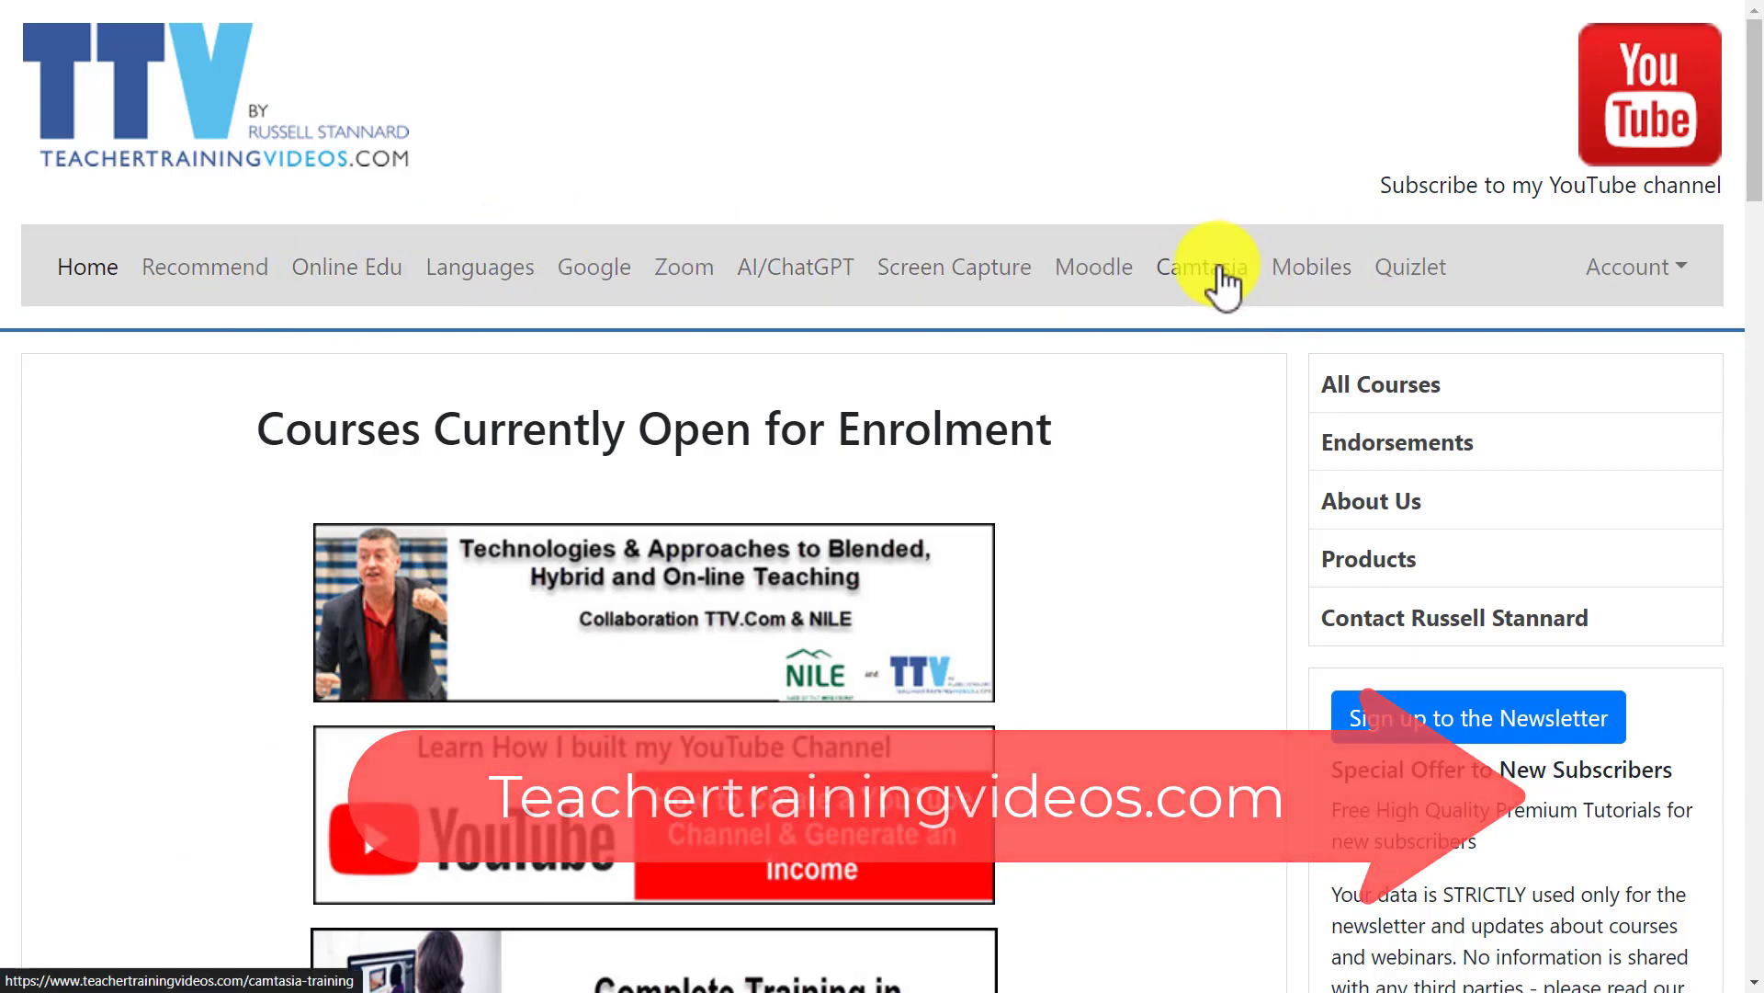
- Visit the site's Camtasia page, then go Home and scroll to the latest videos section
click(1223, 266)
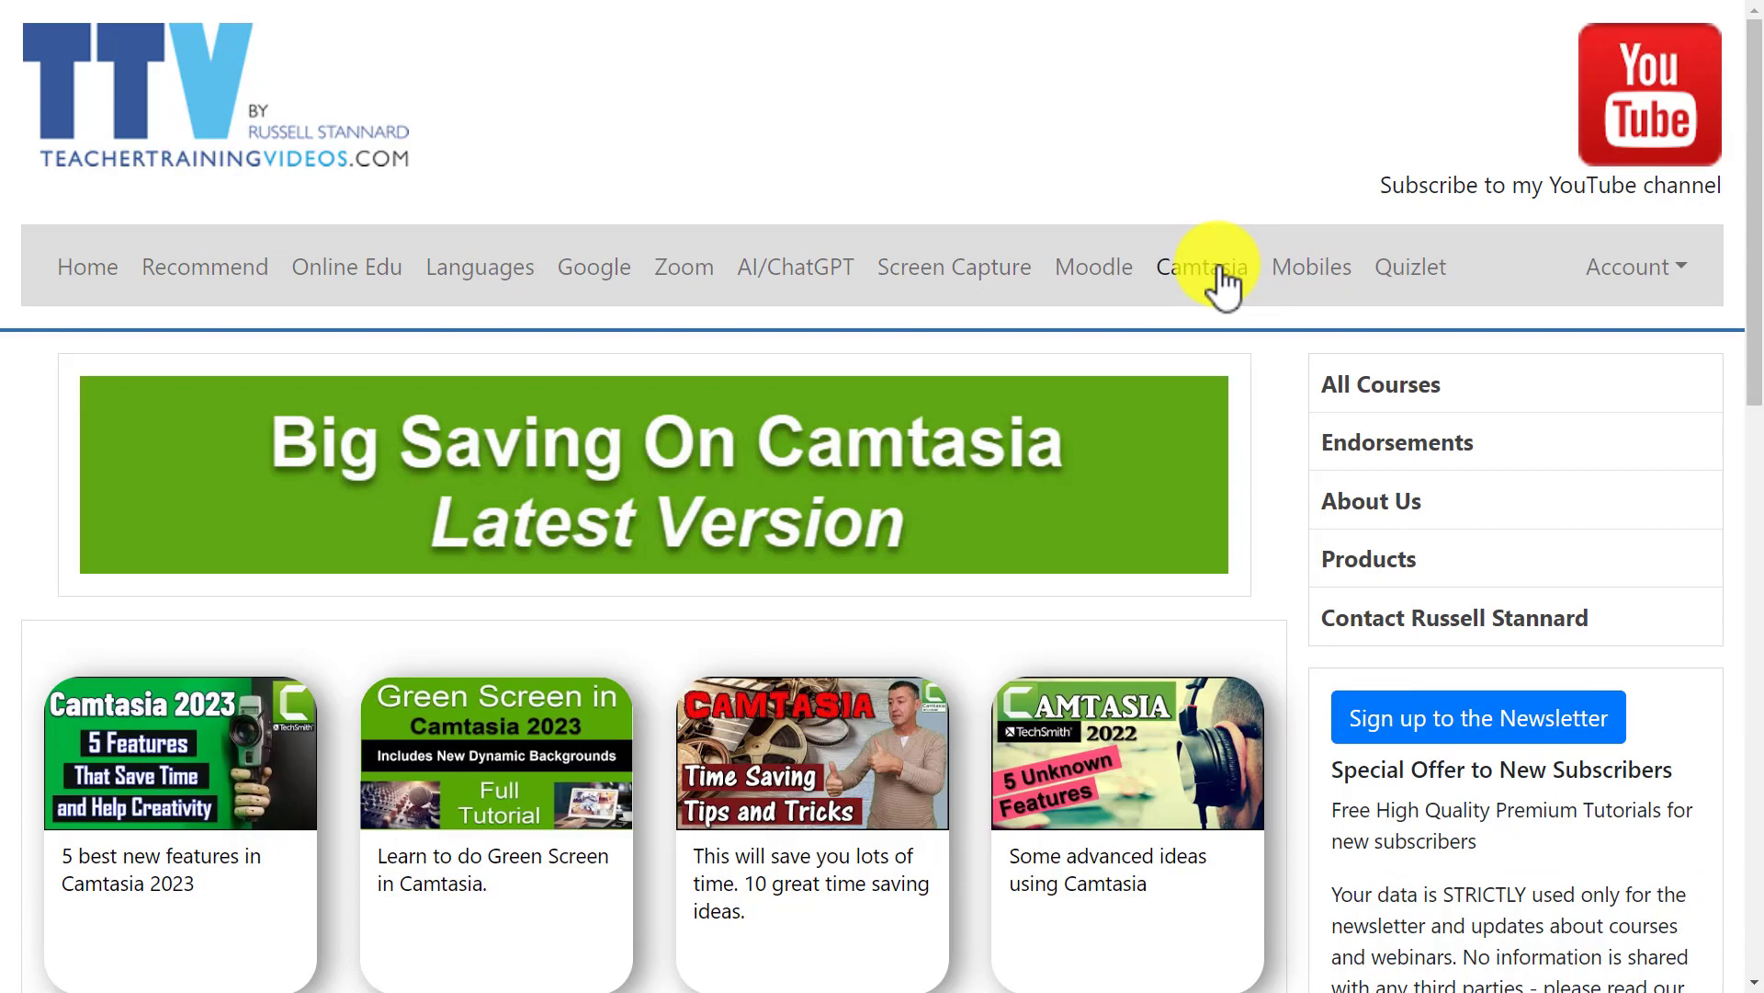
click(81, 290)
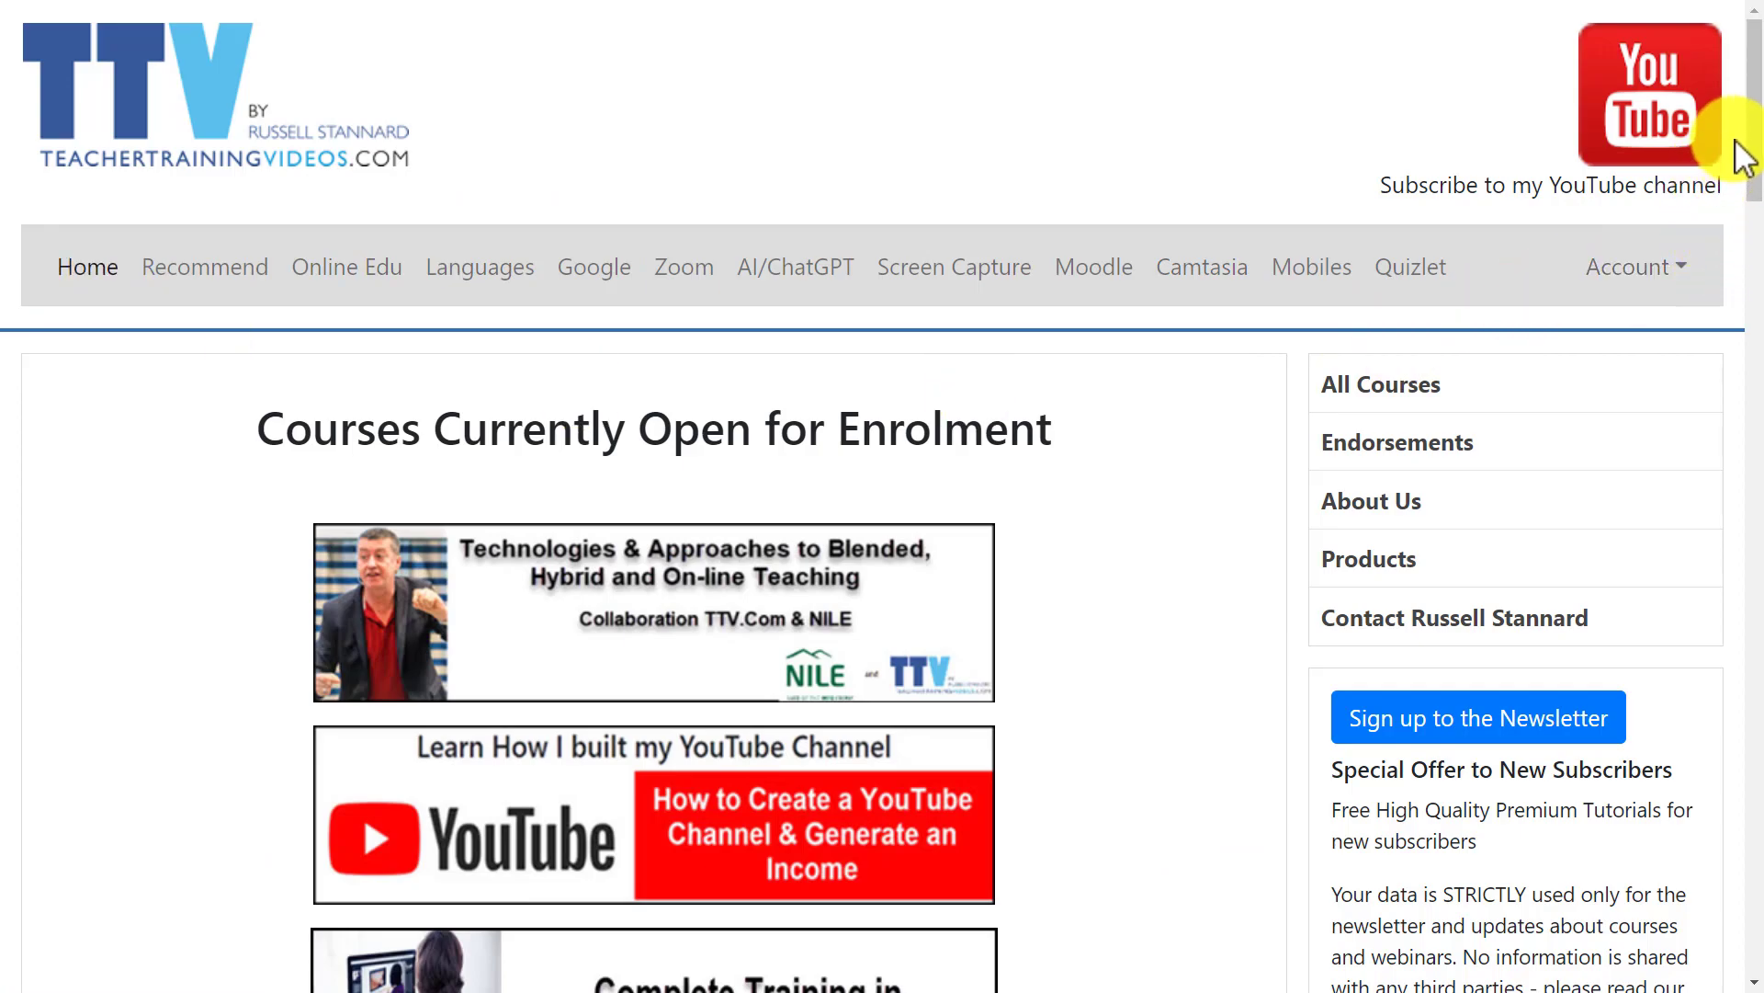
scroll(1751, 165, down, 1)
scroll(1751, 165, down, 2)
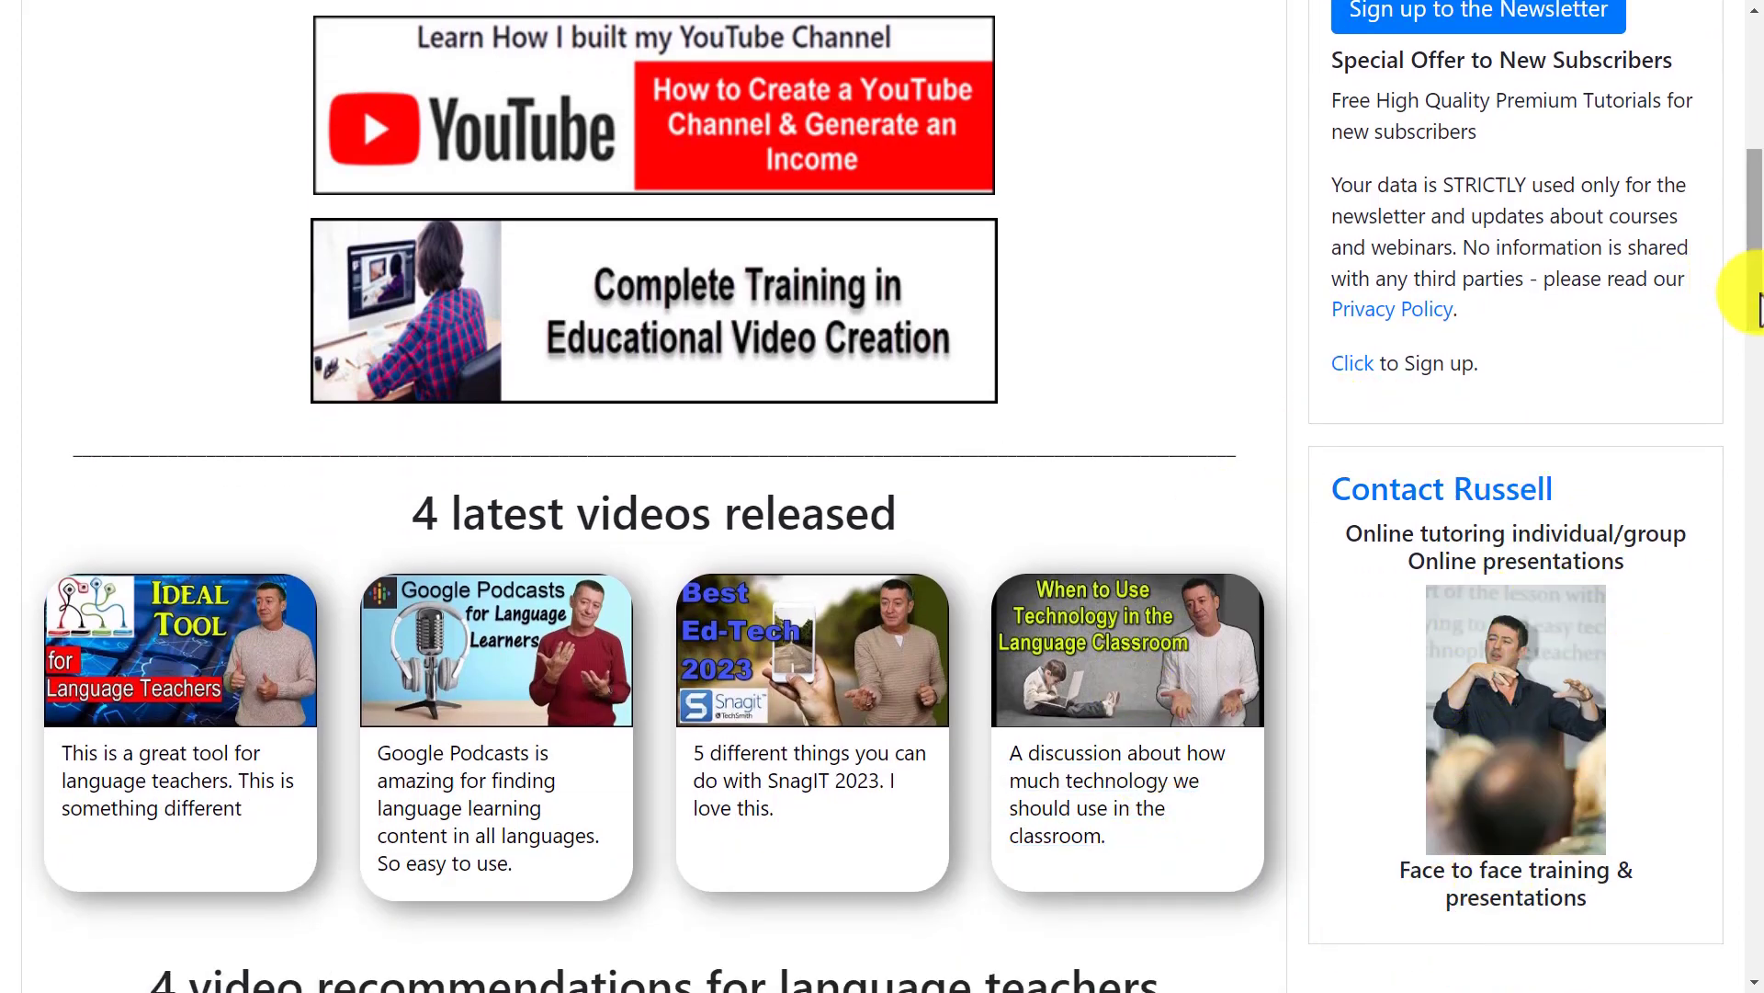
drag(1754, 197, 1753, 158)
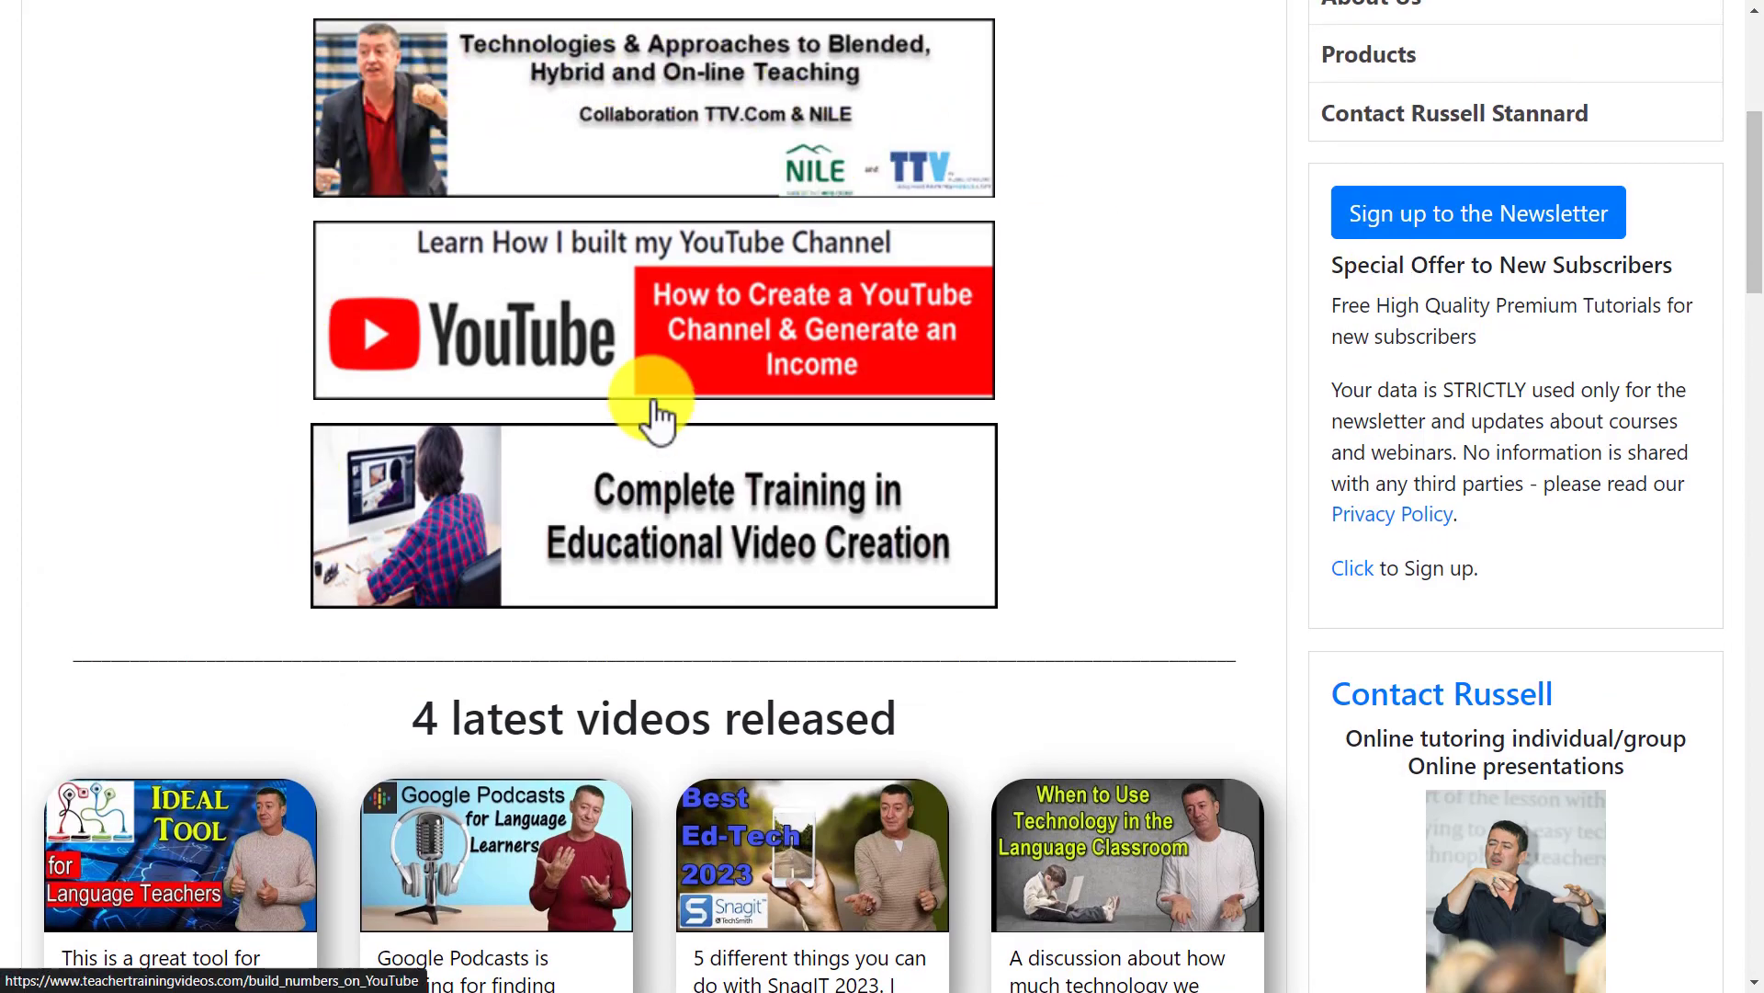